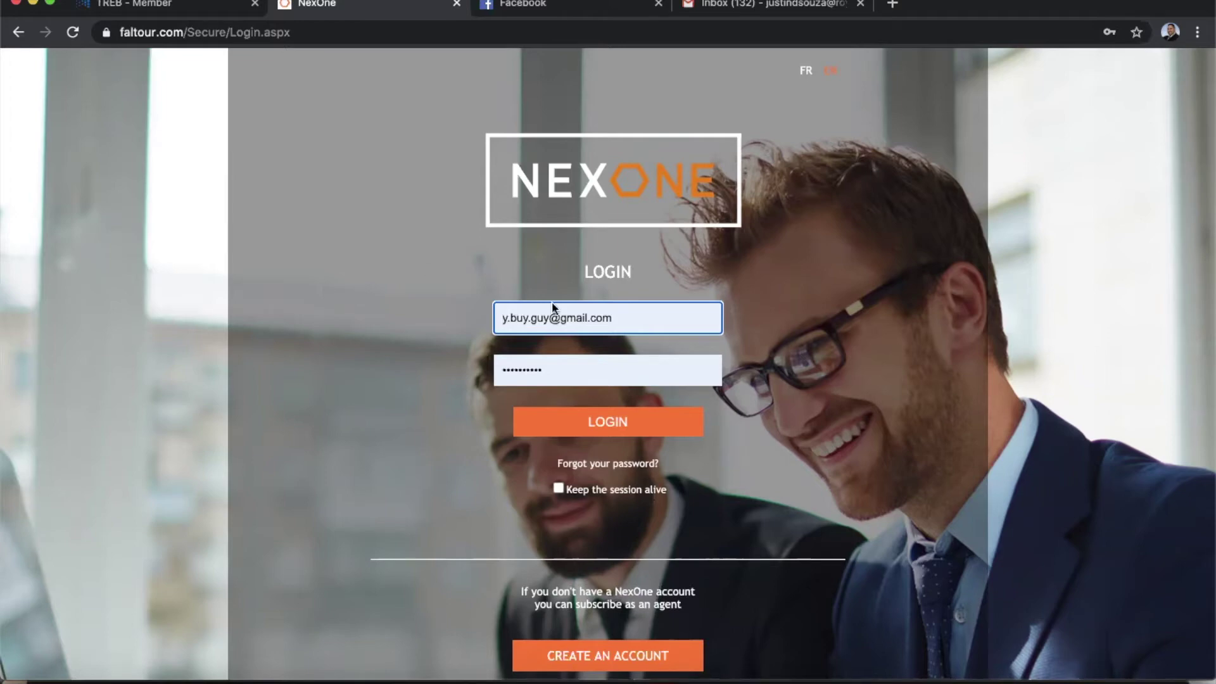
From the NexOne login page, go to the 'Forgot your password?' recovery page.
click(615, 472)
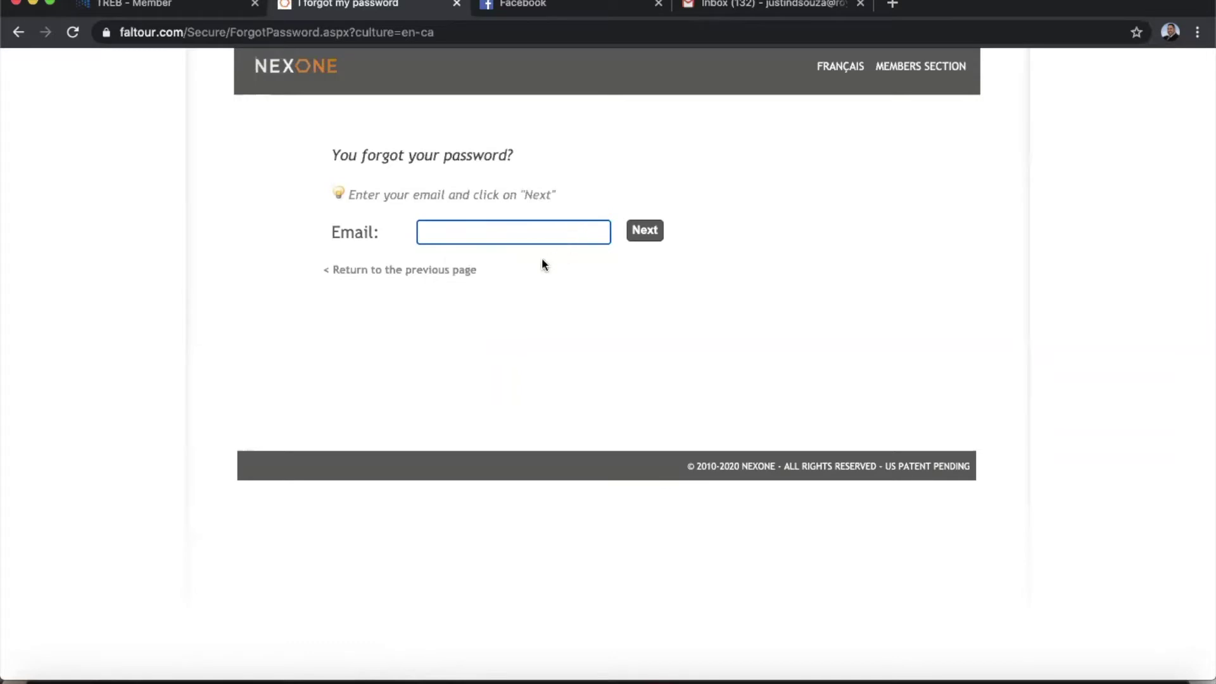
Return to the 'TREB - Member' homepage in the other browser tab.
click(138, 8)
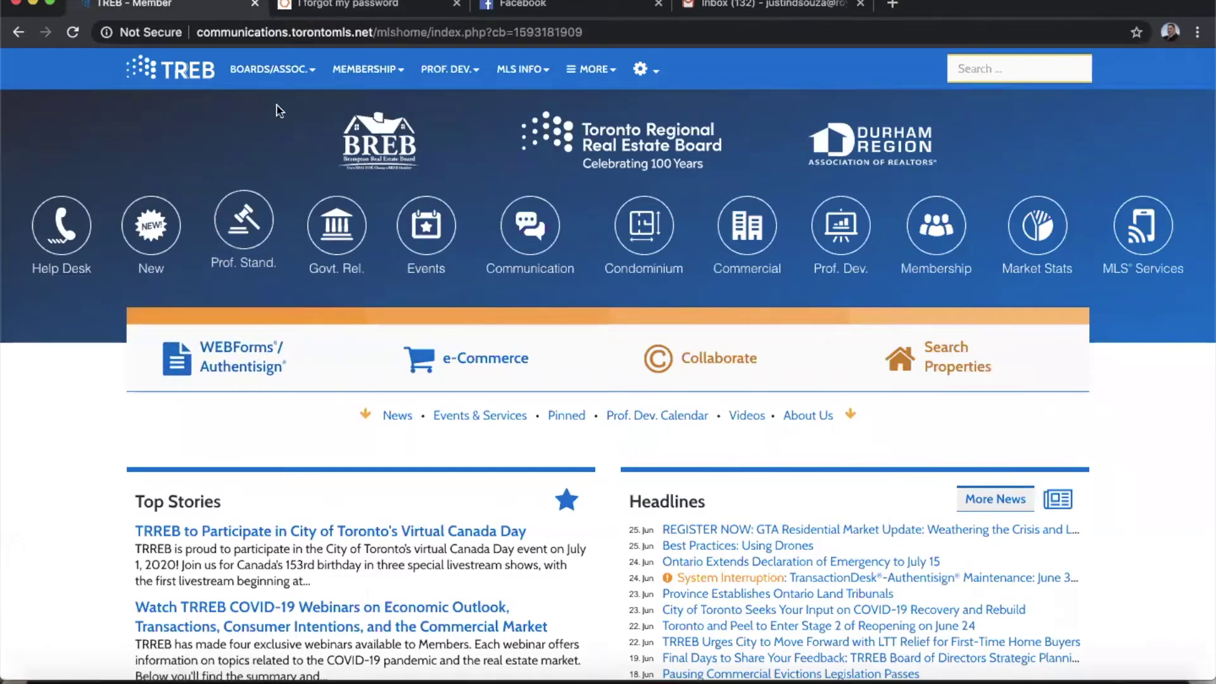
Launch WEBForms/Authentisign from the TREB member site and expand the dashboard's labelled navigation panel.
click(256, 366)
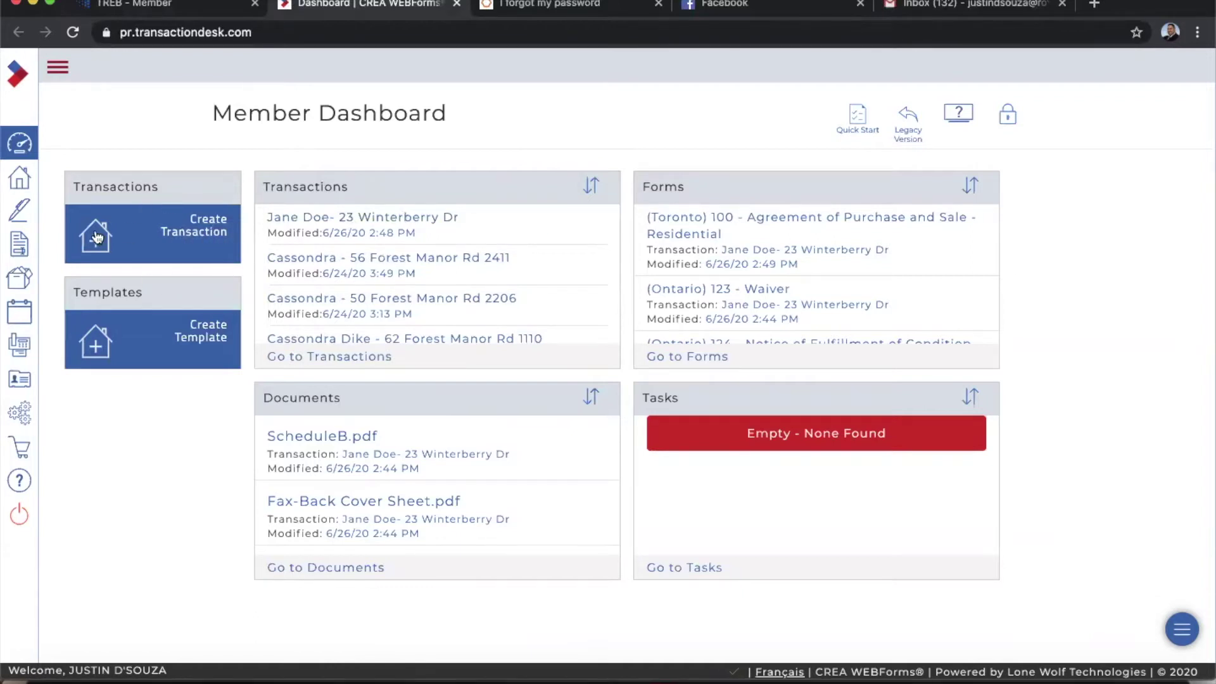
click(56, 69)
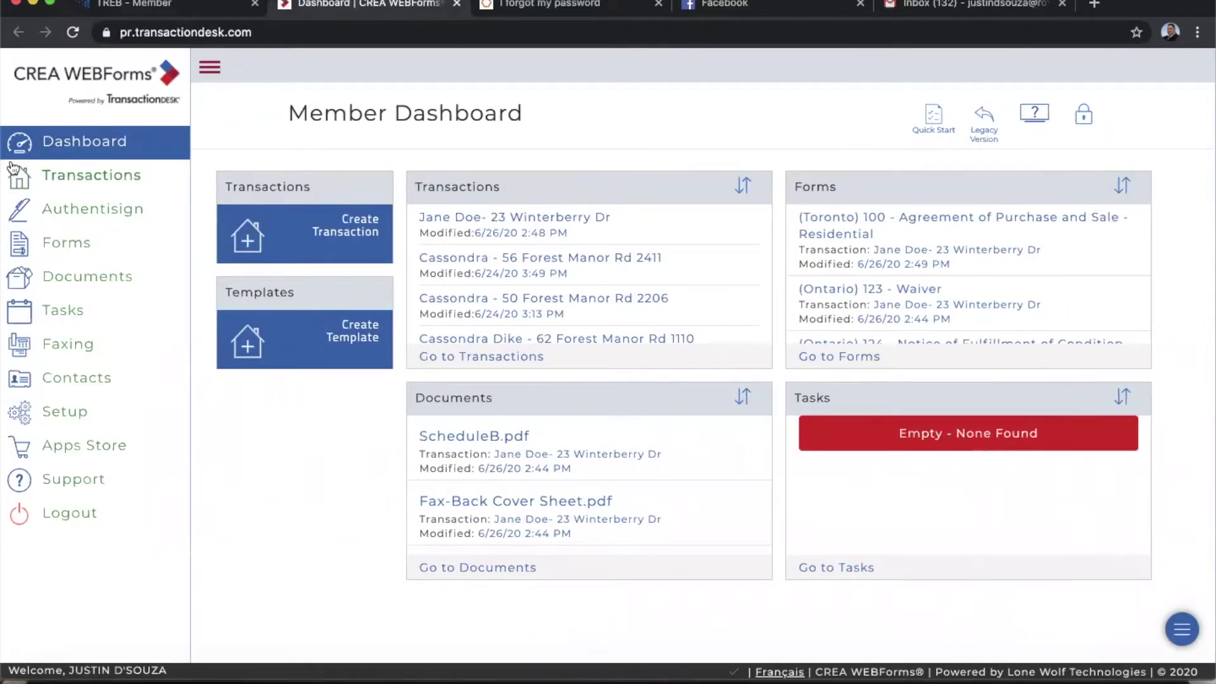
click(80, 179)
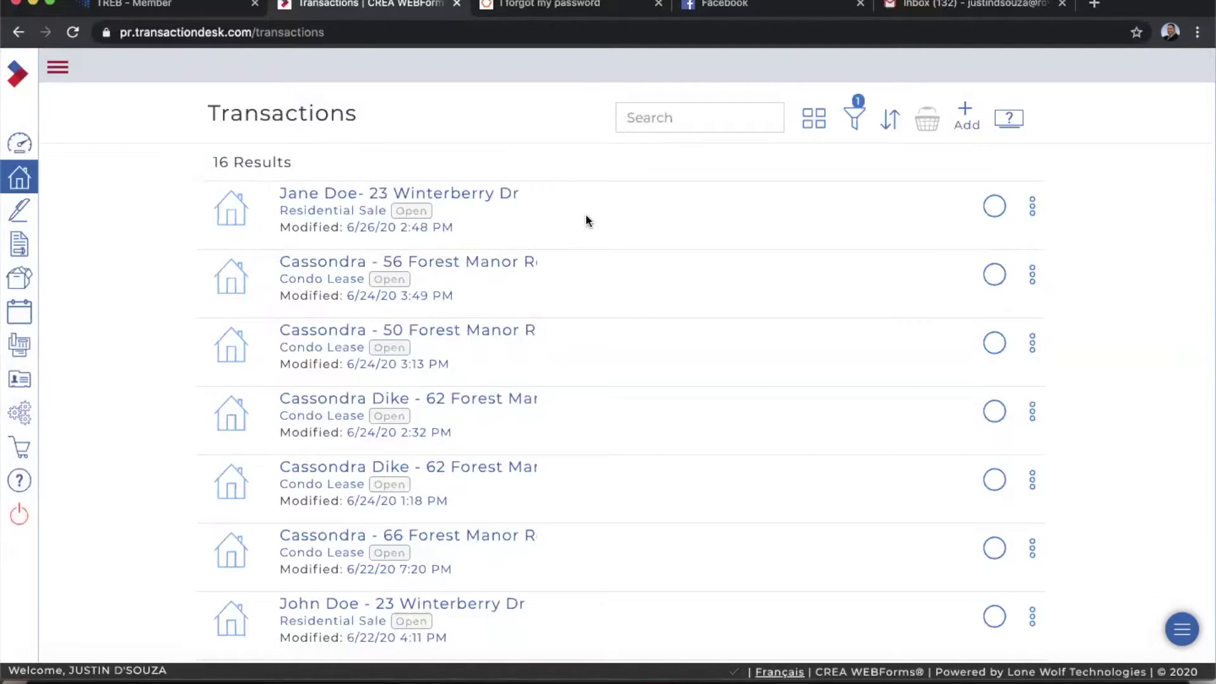
click(446, 194)
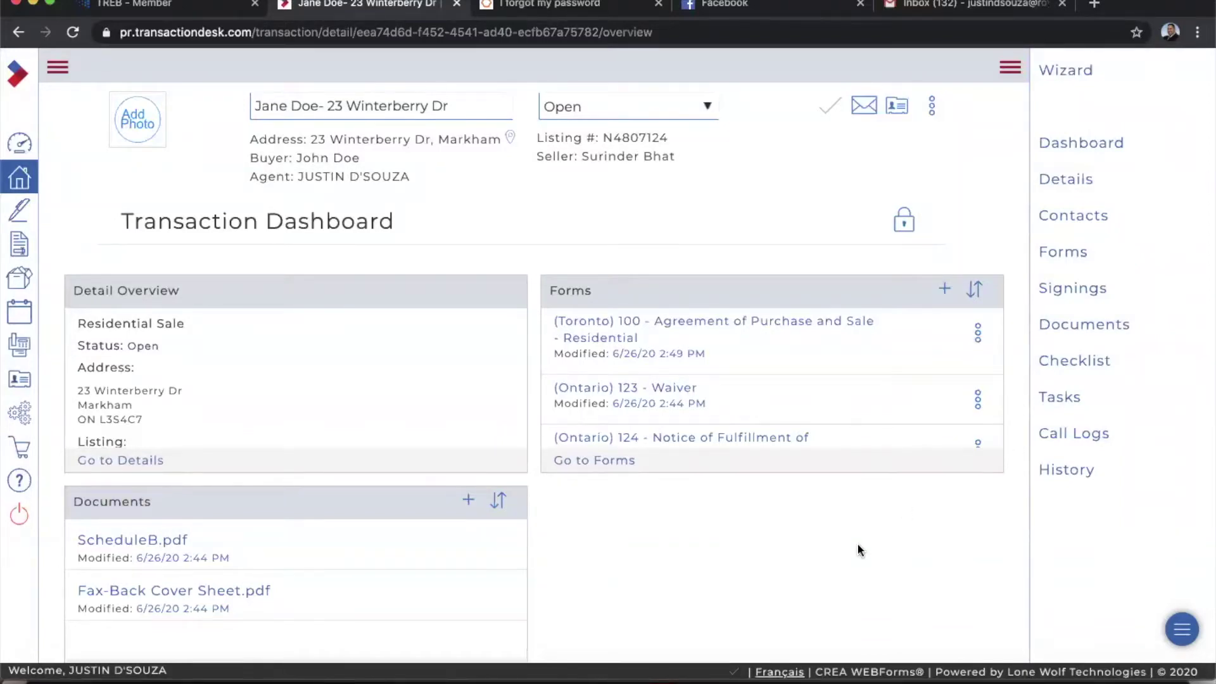
click(592, 466)
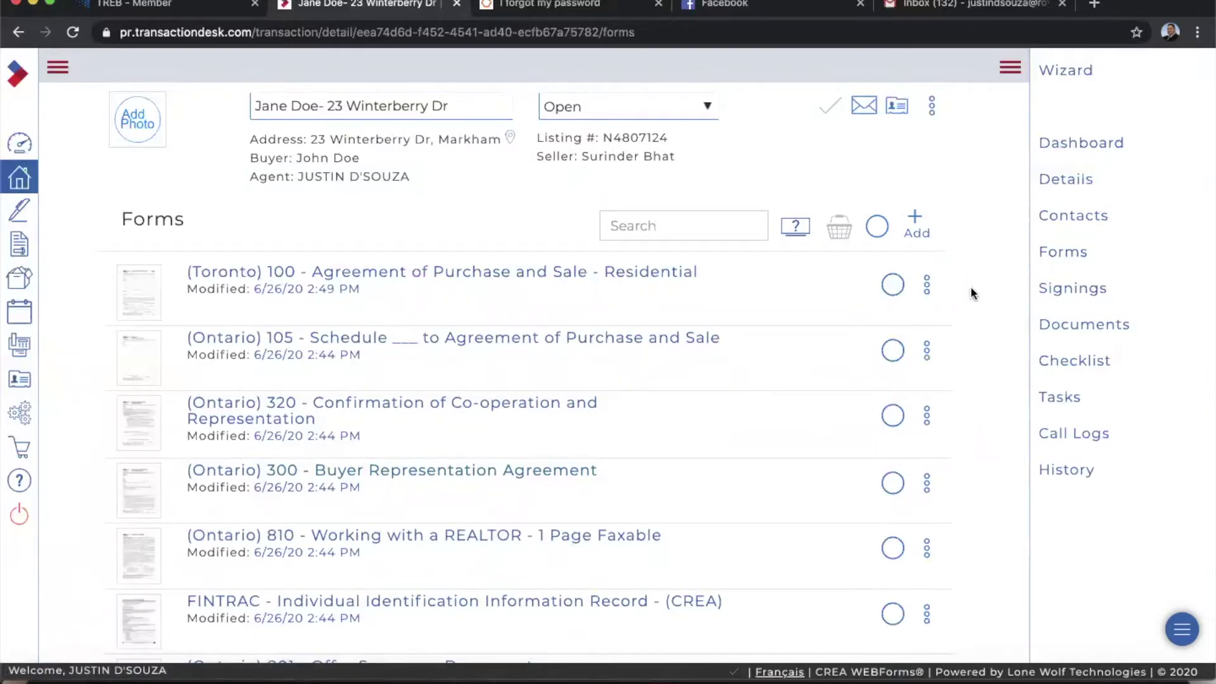
Select only the Toronto 100 purchase agreement and Ontario 320 confirmation forms, then open the basket.
scroll(972, 291, down, 5)
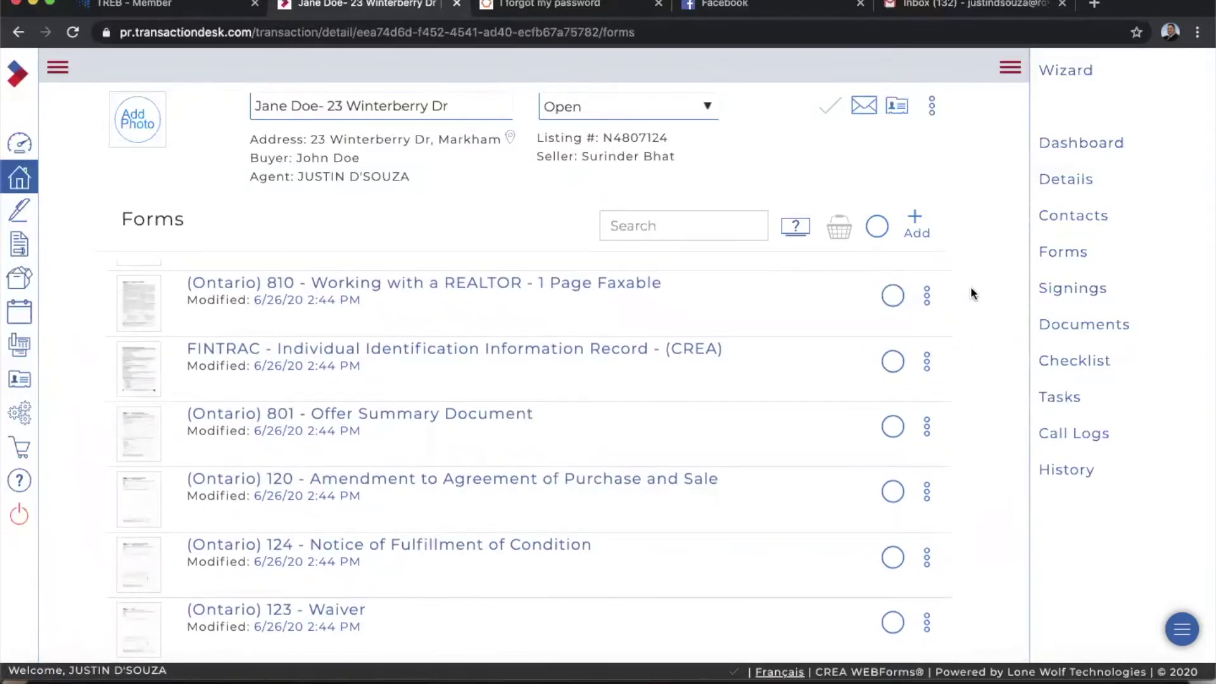
scroll(970, 289, up, 5)
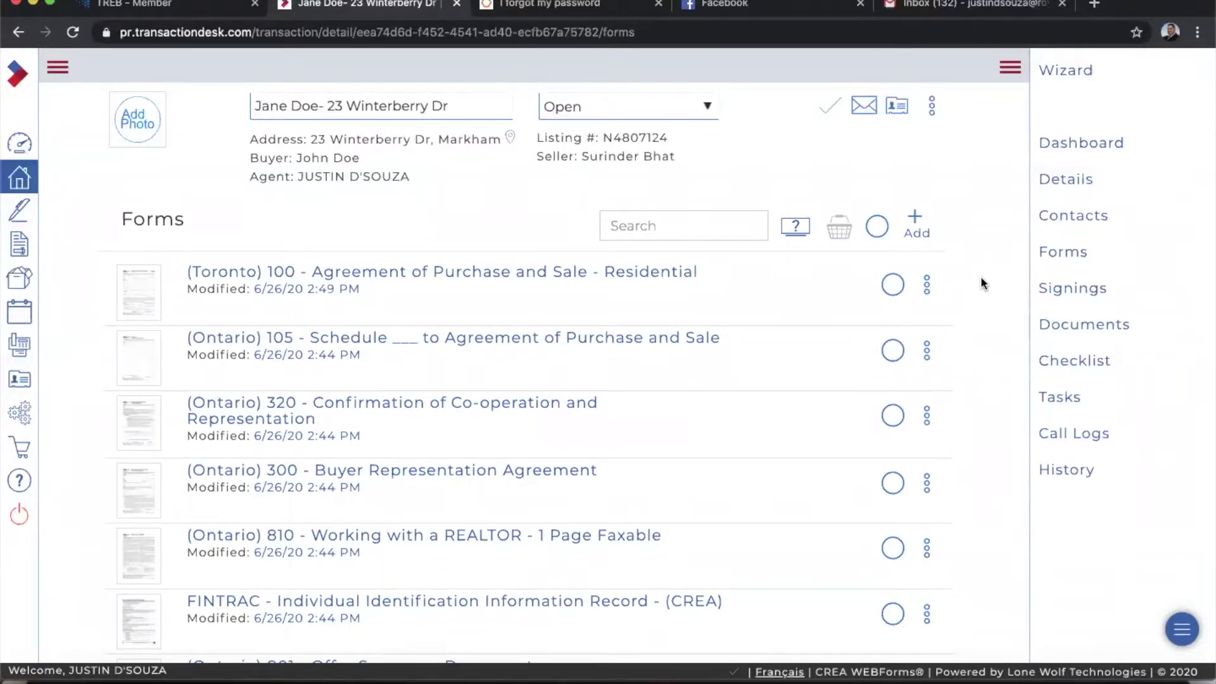
click(880, 228)
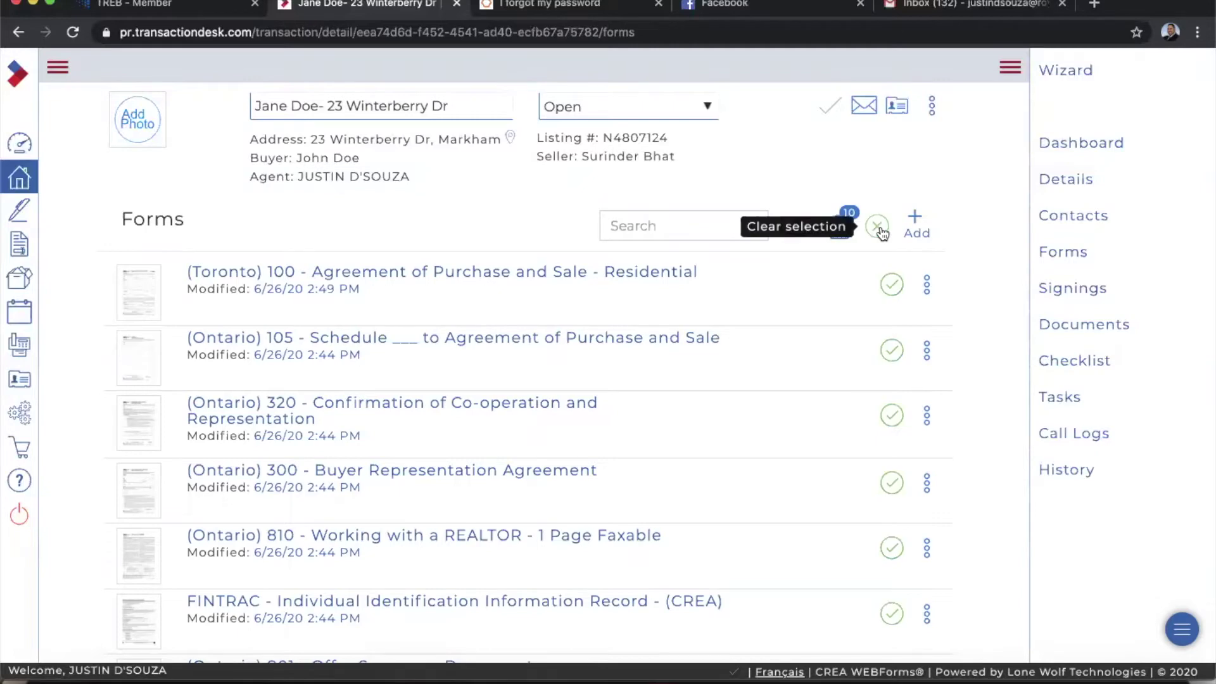
scroll(835, 428, down, 3)
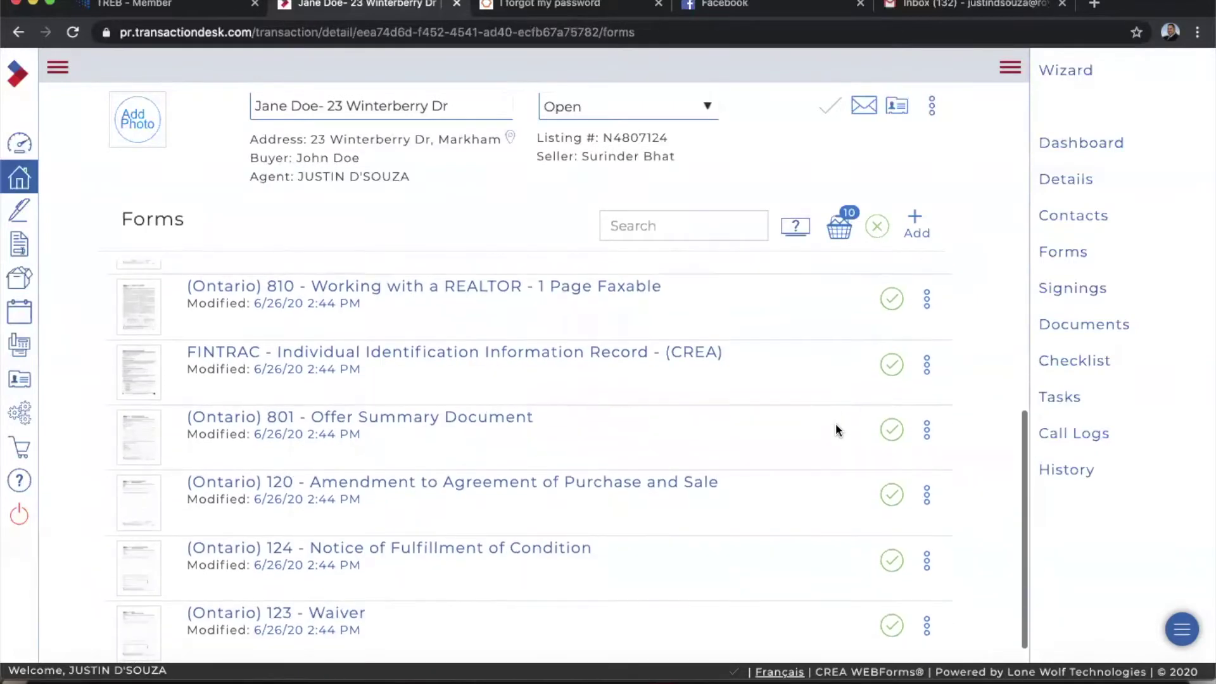
scroll(834, 422, up, 5)
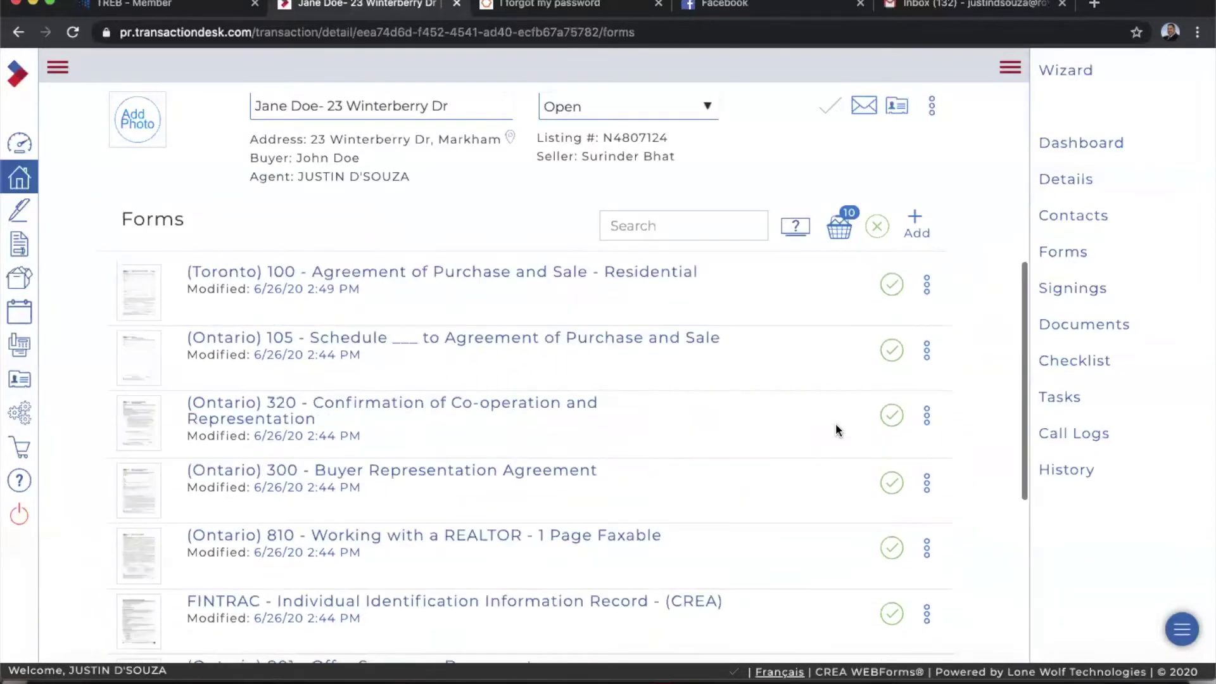
click(876, 227)
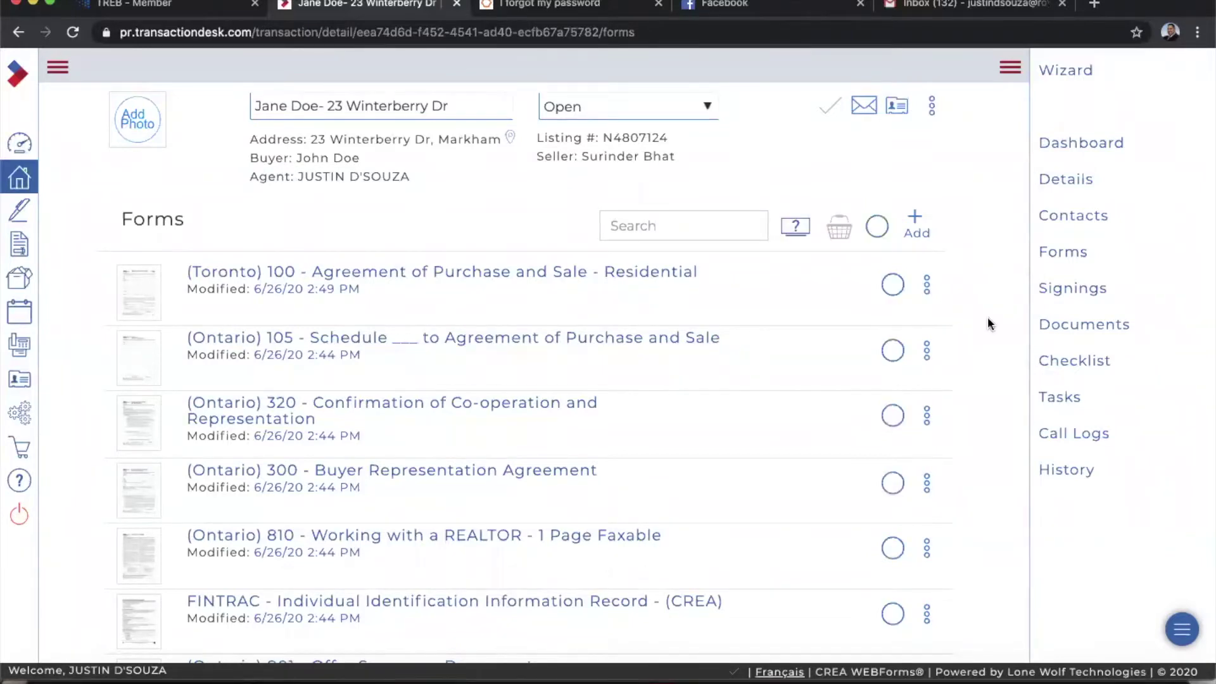
click(891, 286)
click(892, 417)
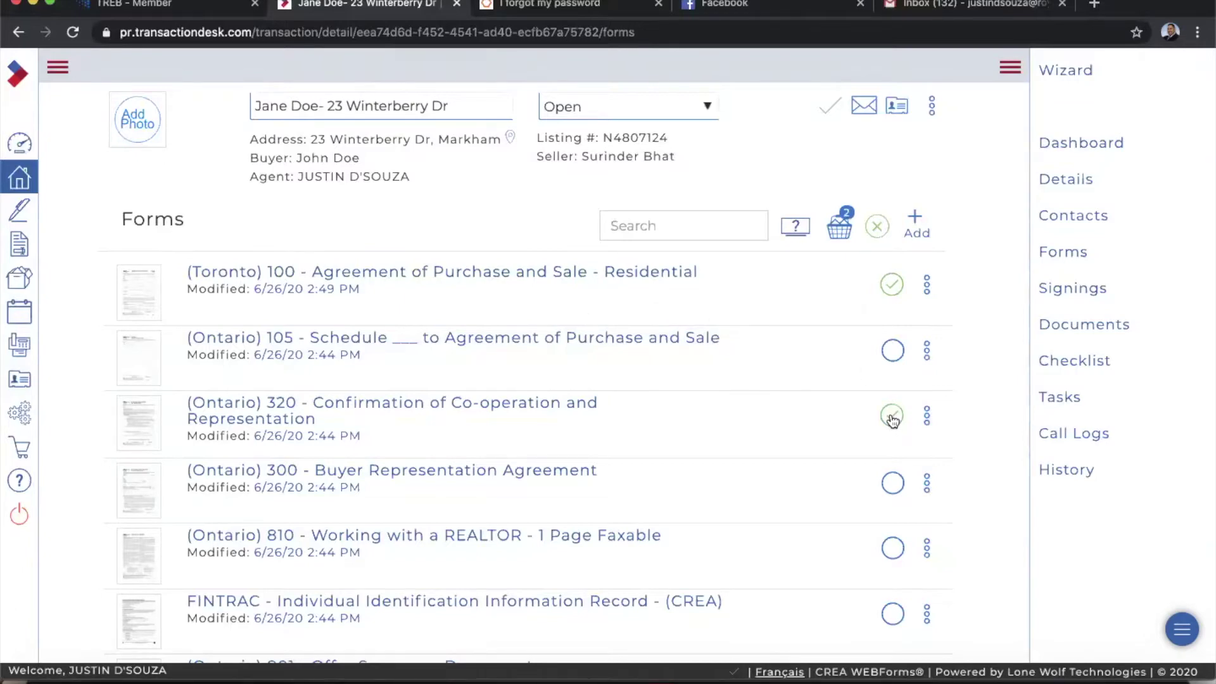
scroll(754, 418, down, 1)
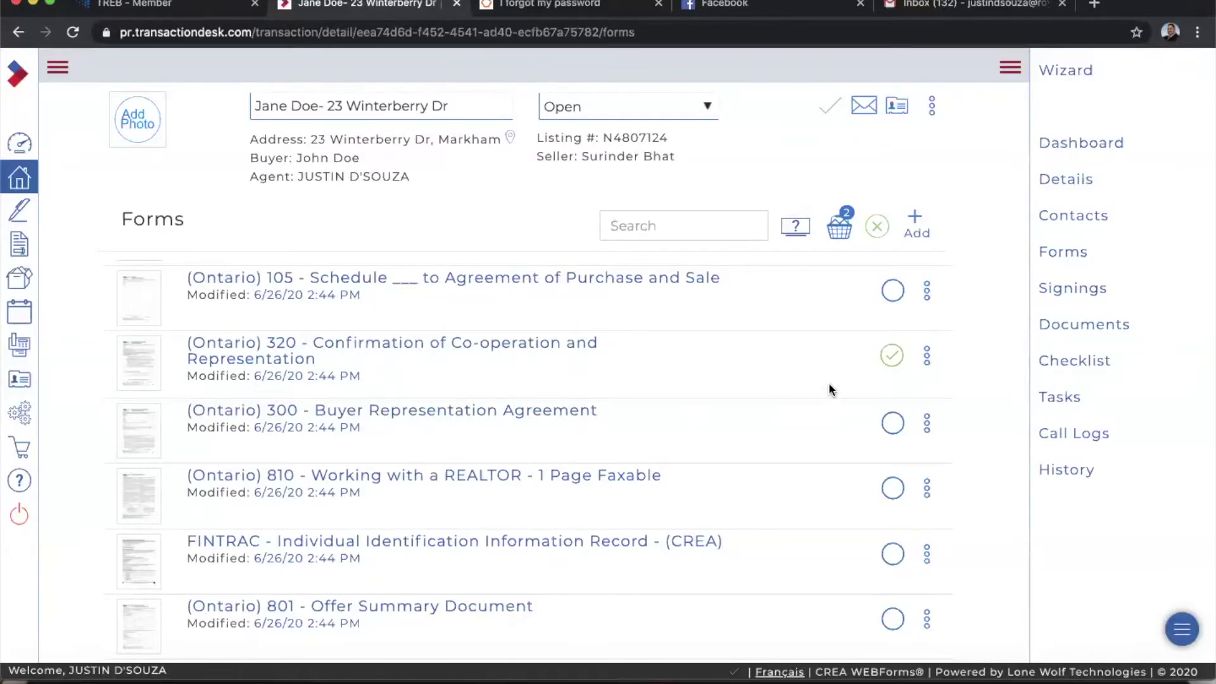
scroll(828, 389, up, 1)
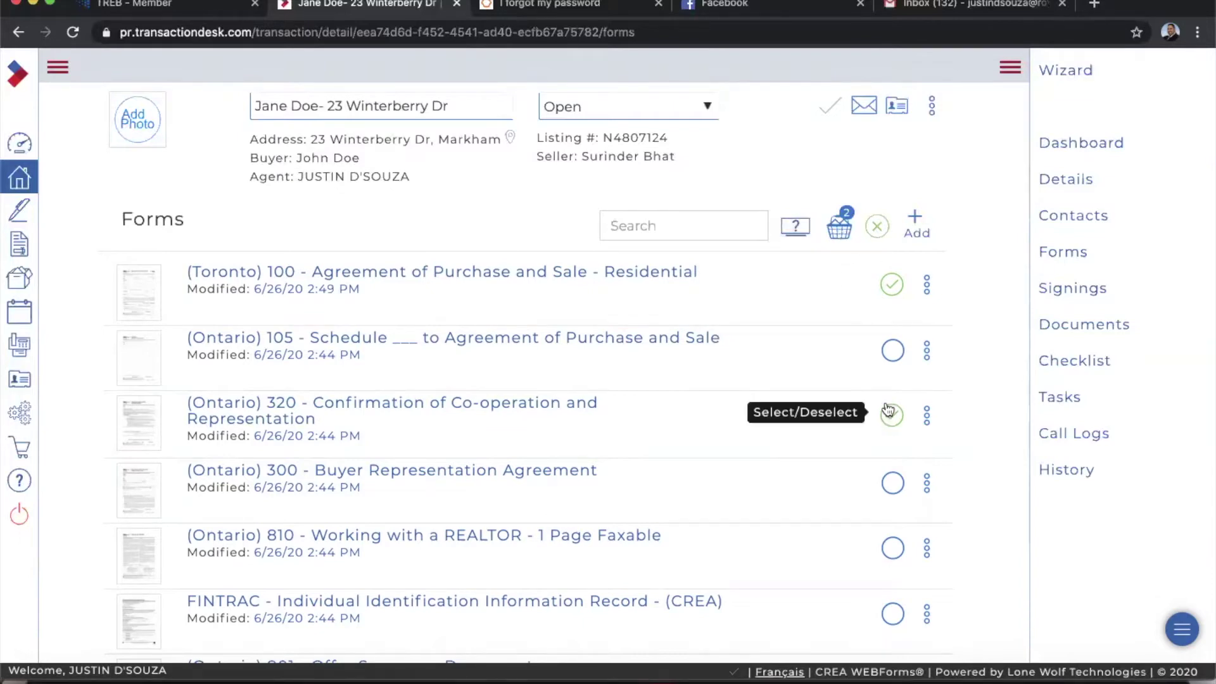
click(841, 232)
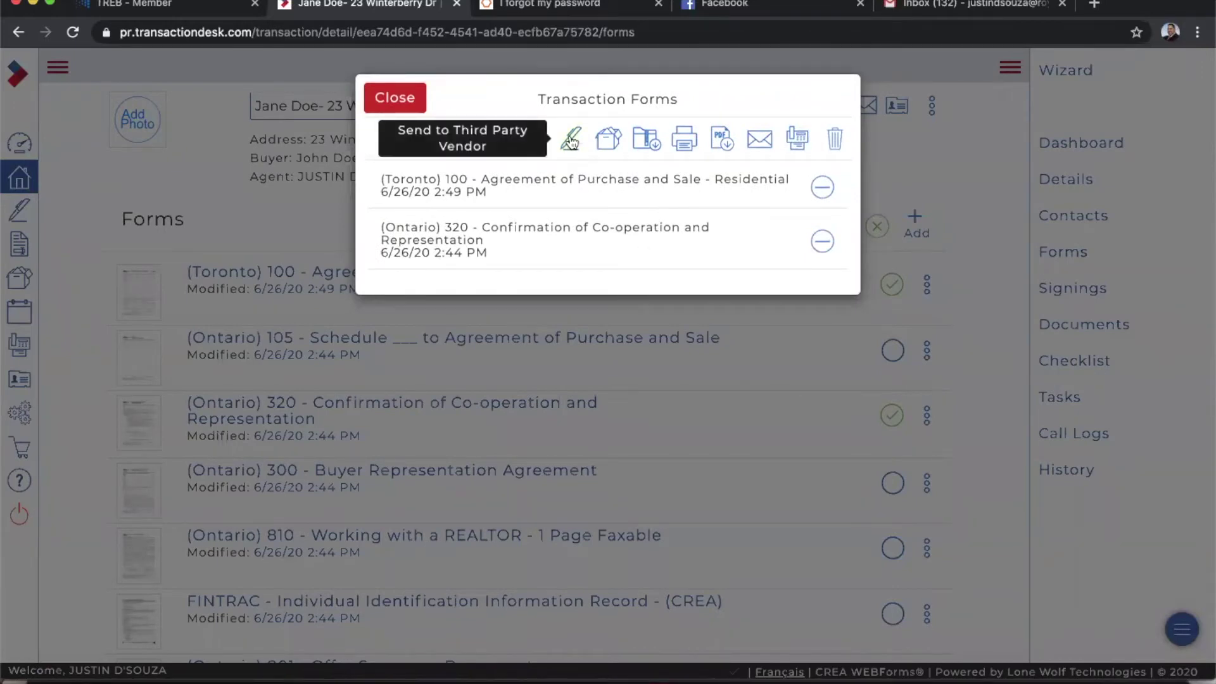
Send the two basket forms to third-party vendor NexOne as a Transaction document.
click(570, 140)
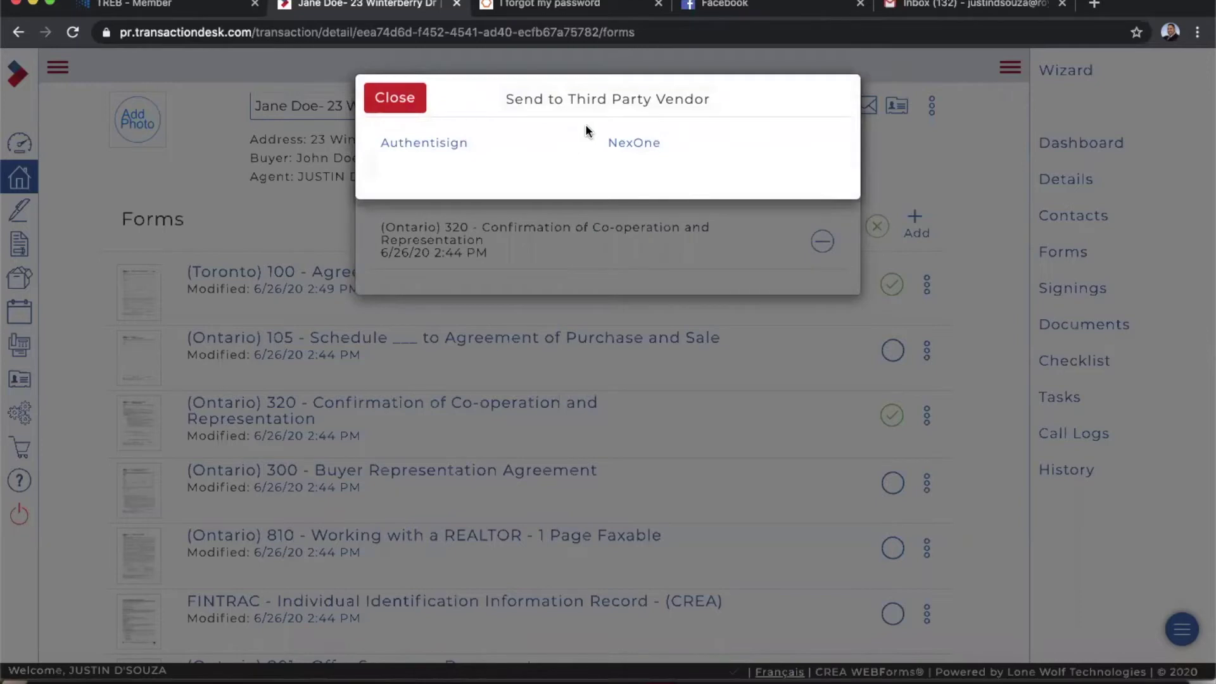
click(636, 142)
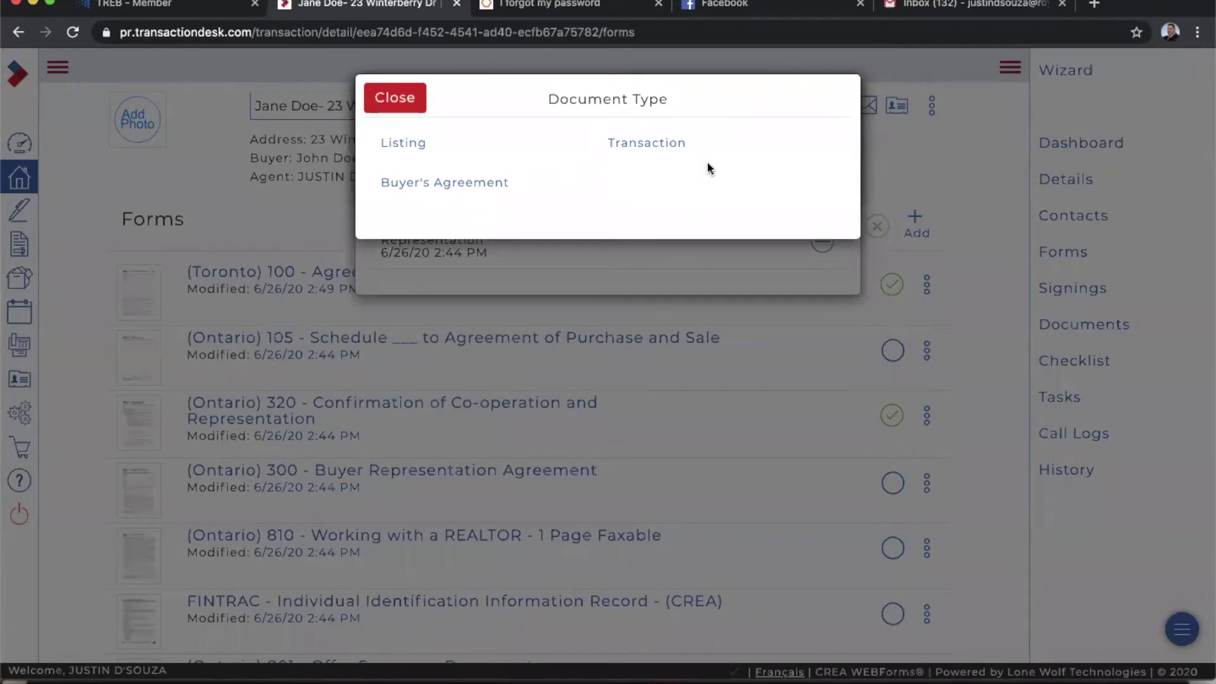
click(646, 143)
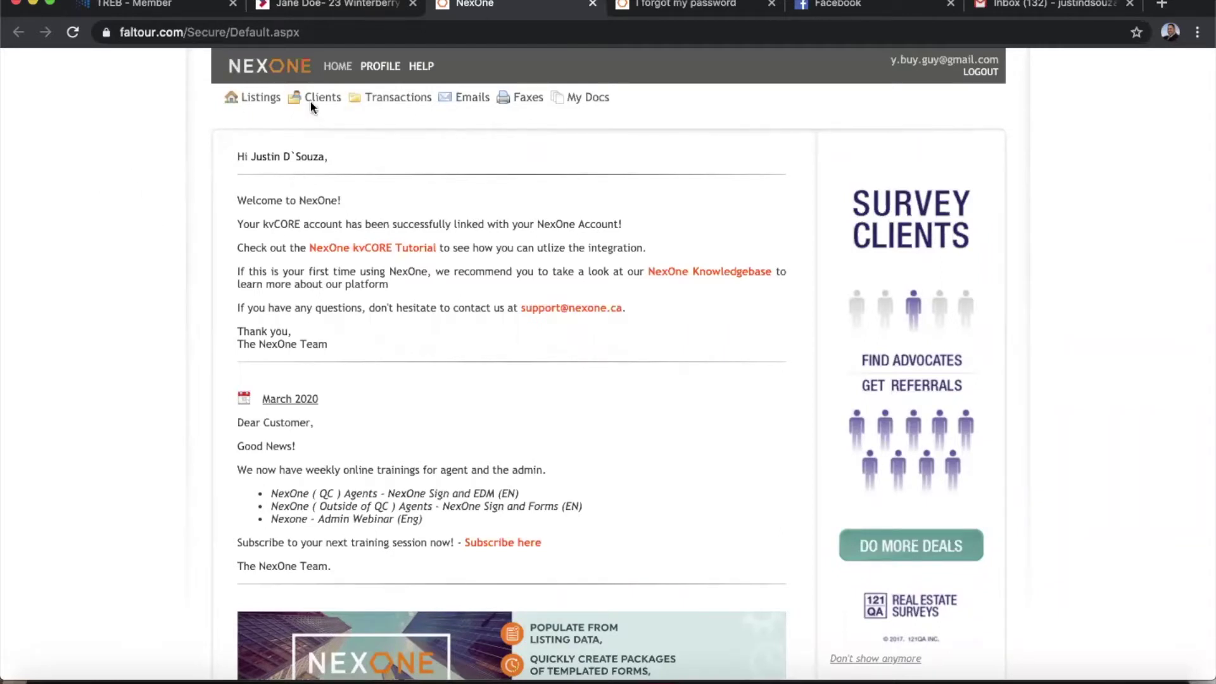
click(393, 106)
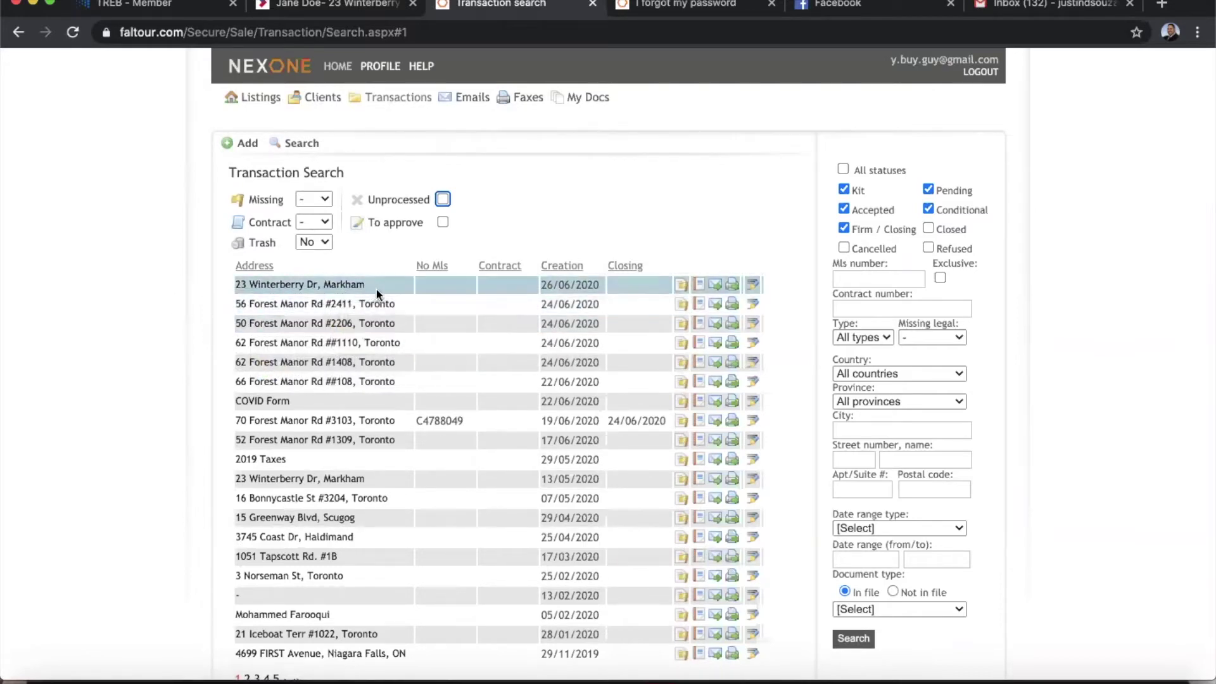
click(314, 286)
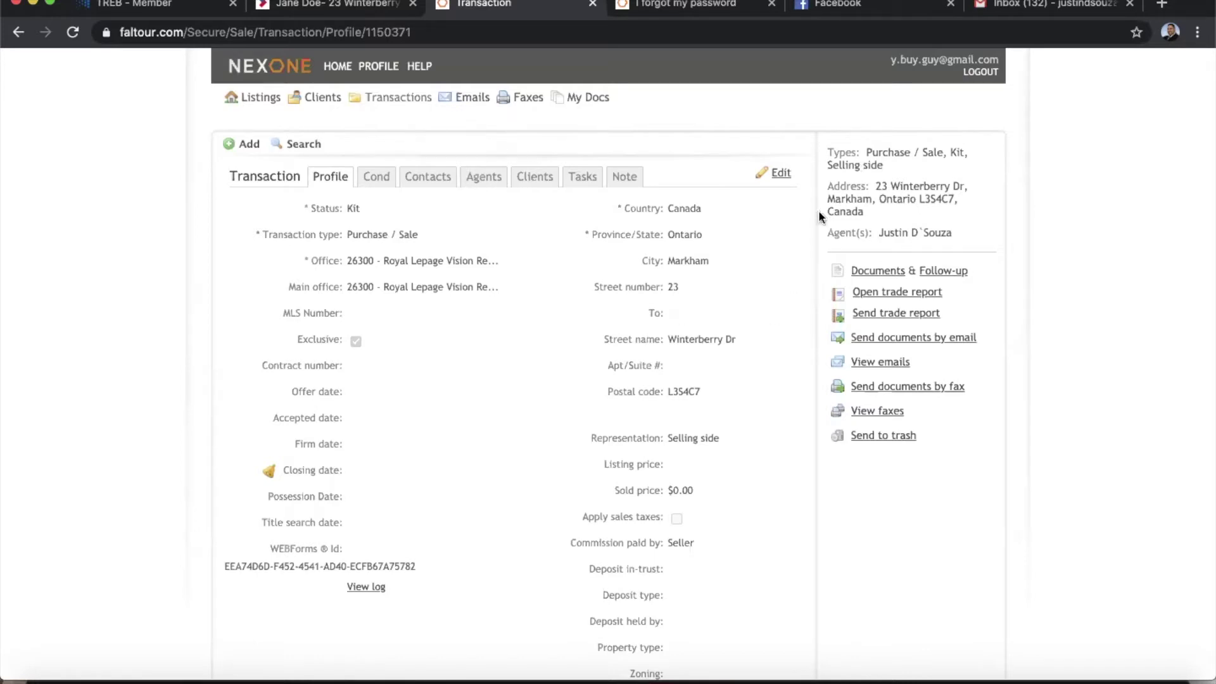
click(781, 176)
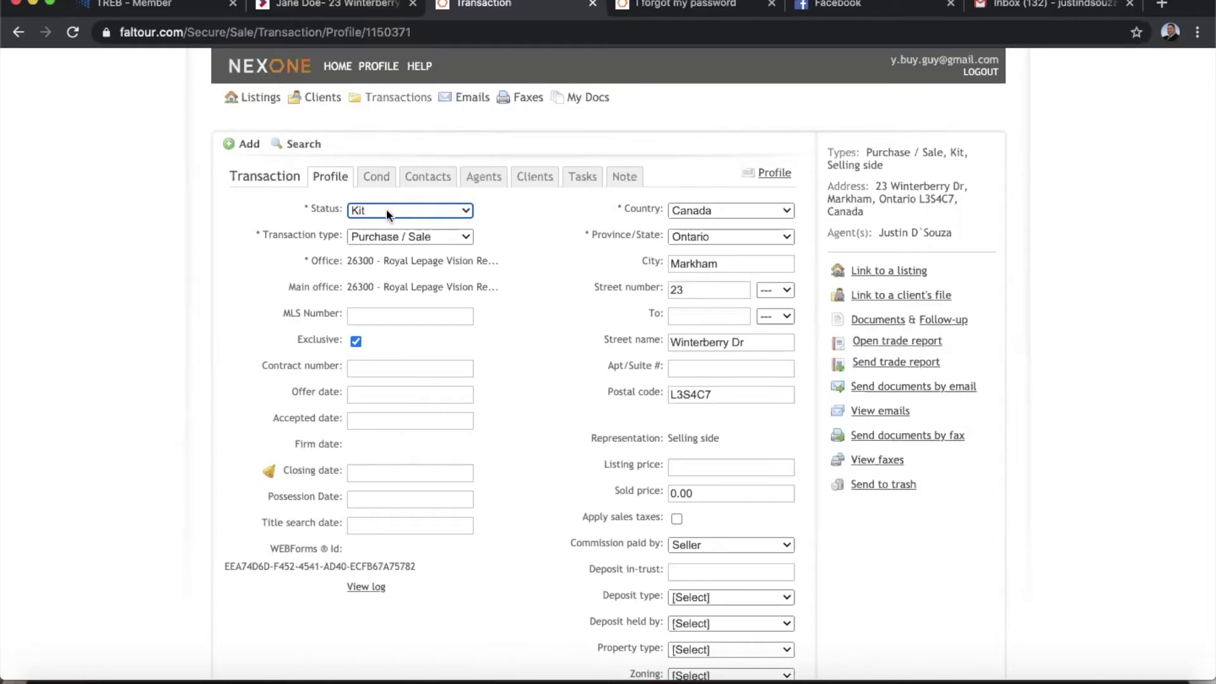
Keep the transaction status at Kit and move to the Clients tab.
click(388, 213)
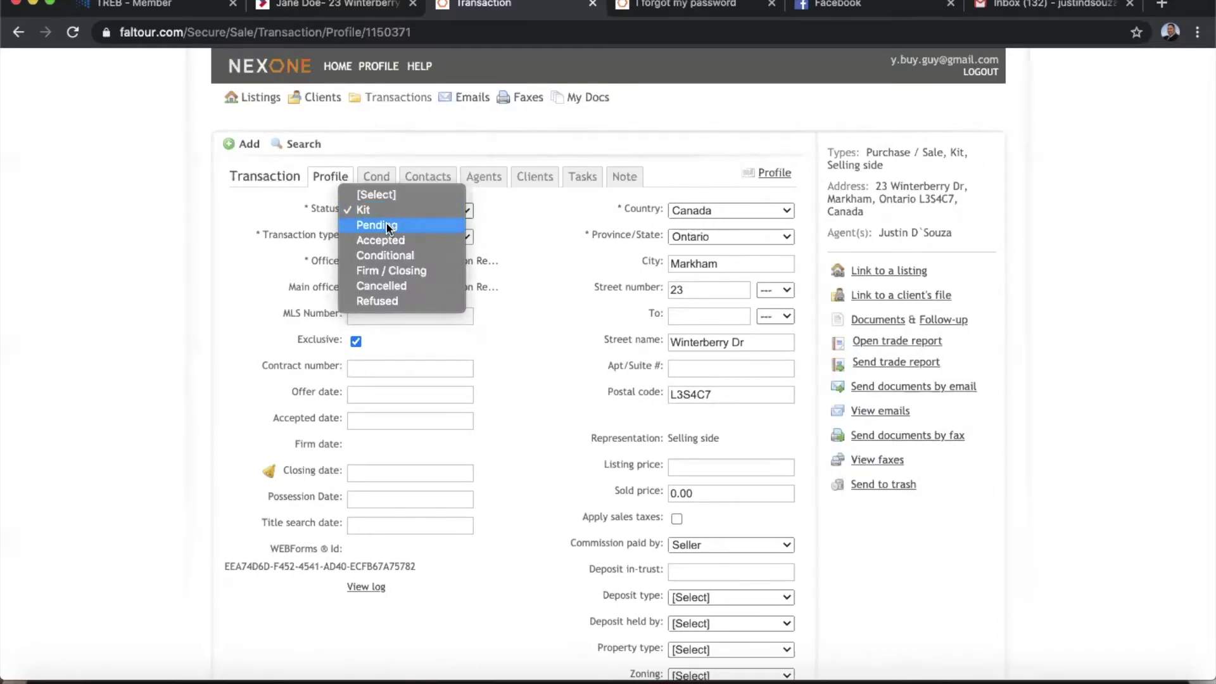
click(494, 219)
scroll(481, 355, down, 5)
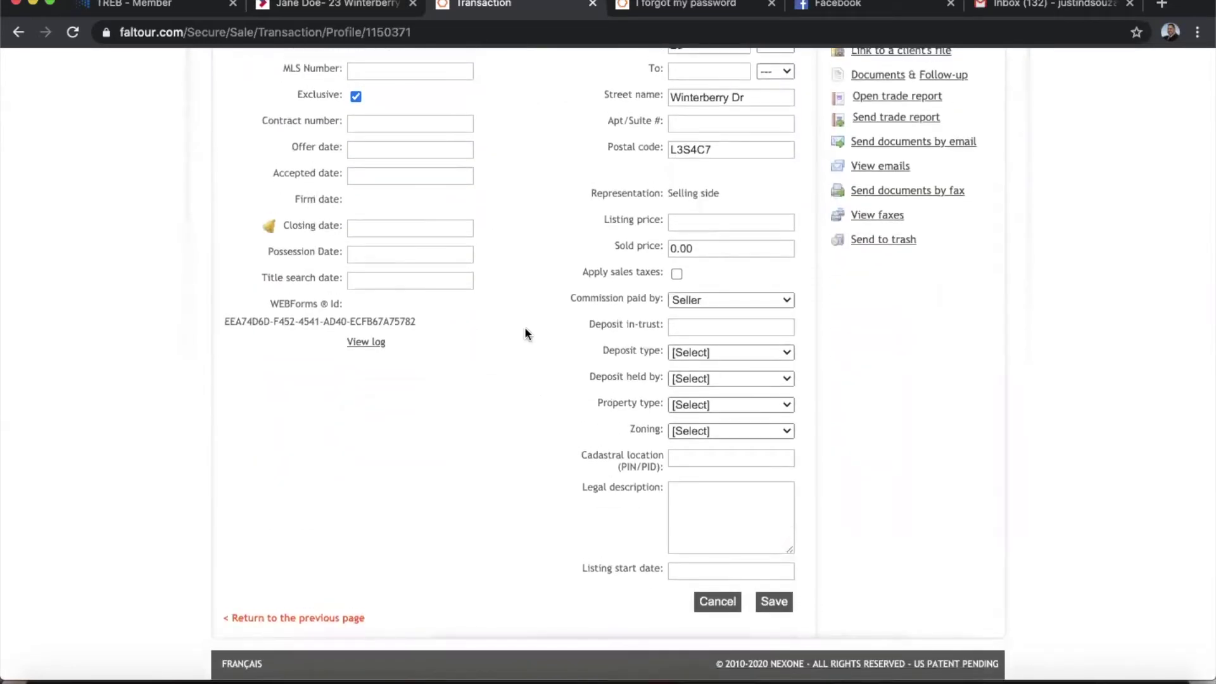
scroll(524, 326, up, 5)
scroll(524, 327, down, 1)
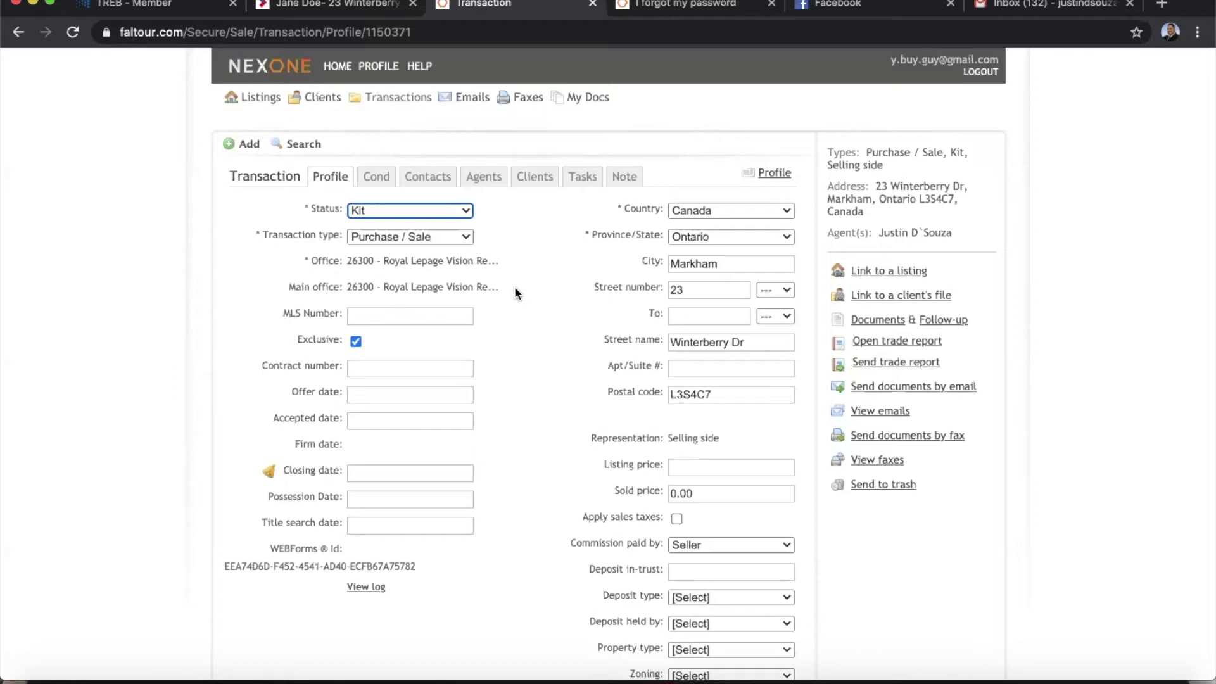
click(536, 183)
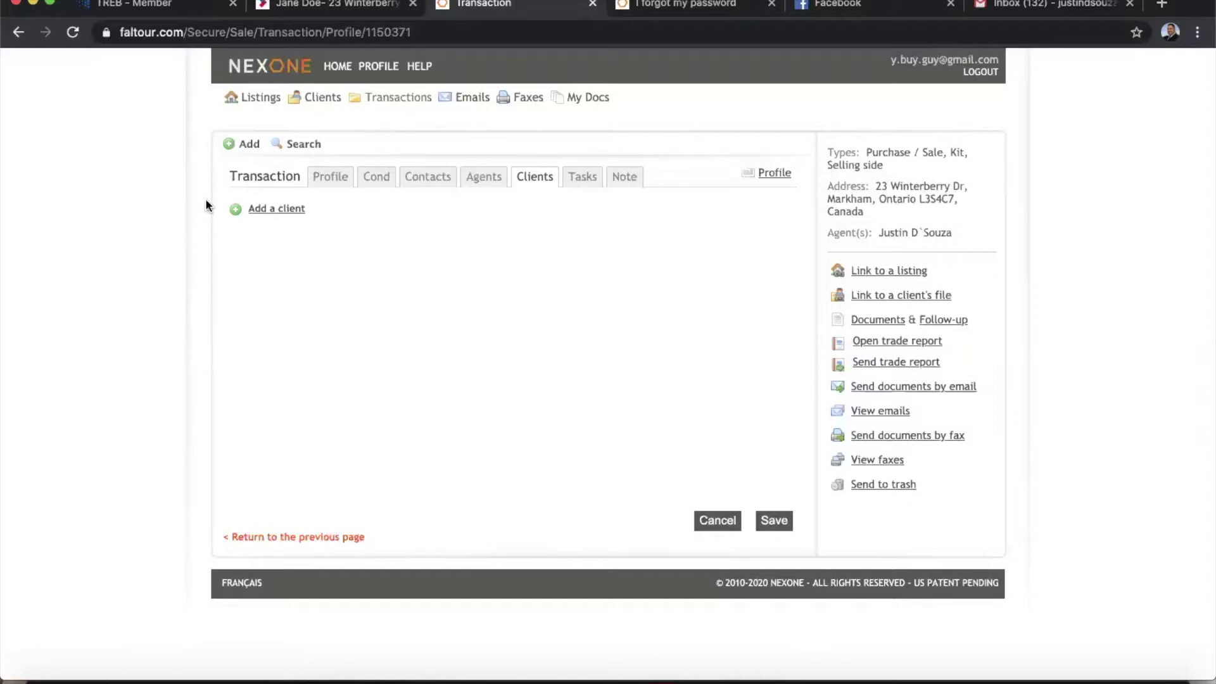
Add a new client, entering the client's first name, last name and e-mail address.
click(279, 210)
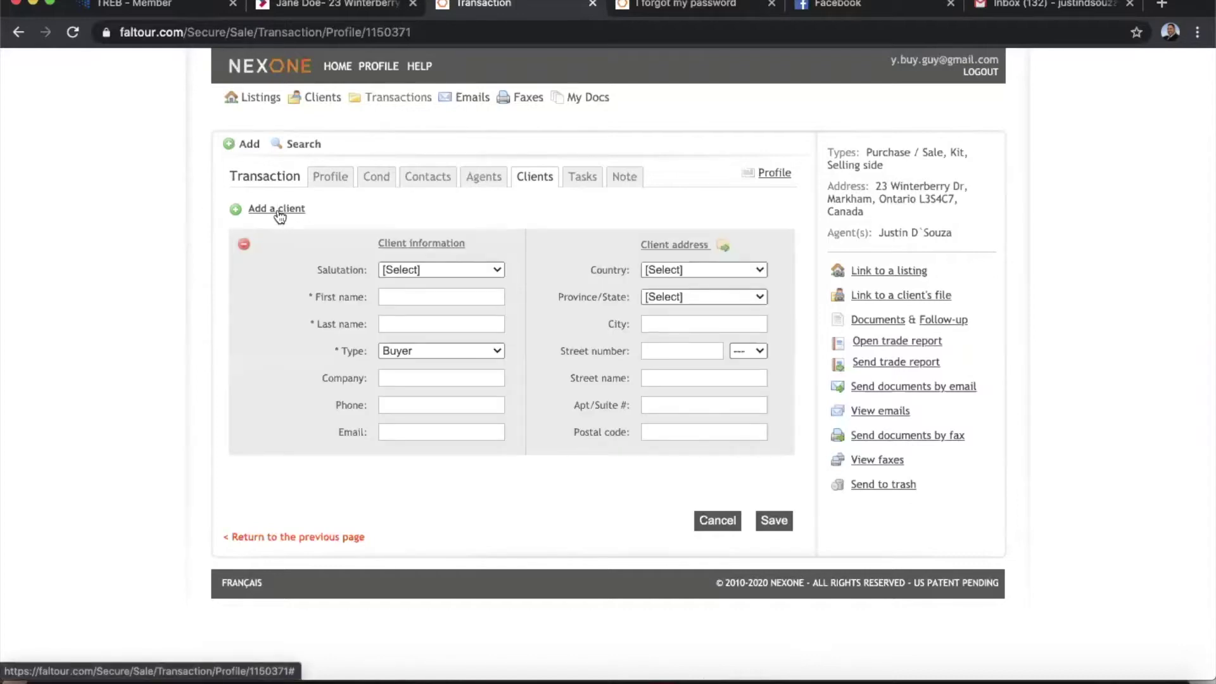
click(429, 295)
text(Jane)
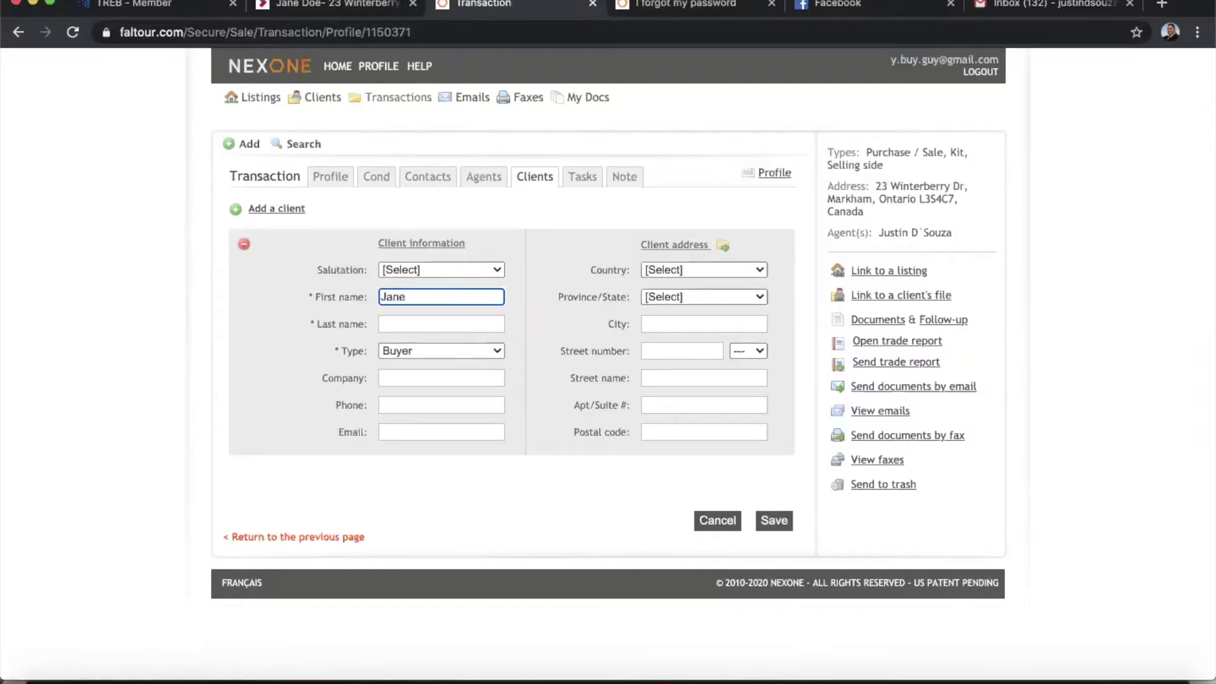
key(Tab)
text(Doe)
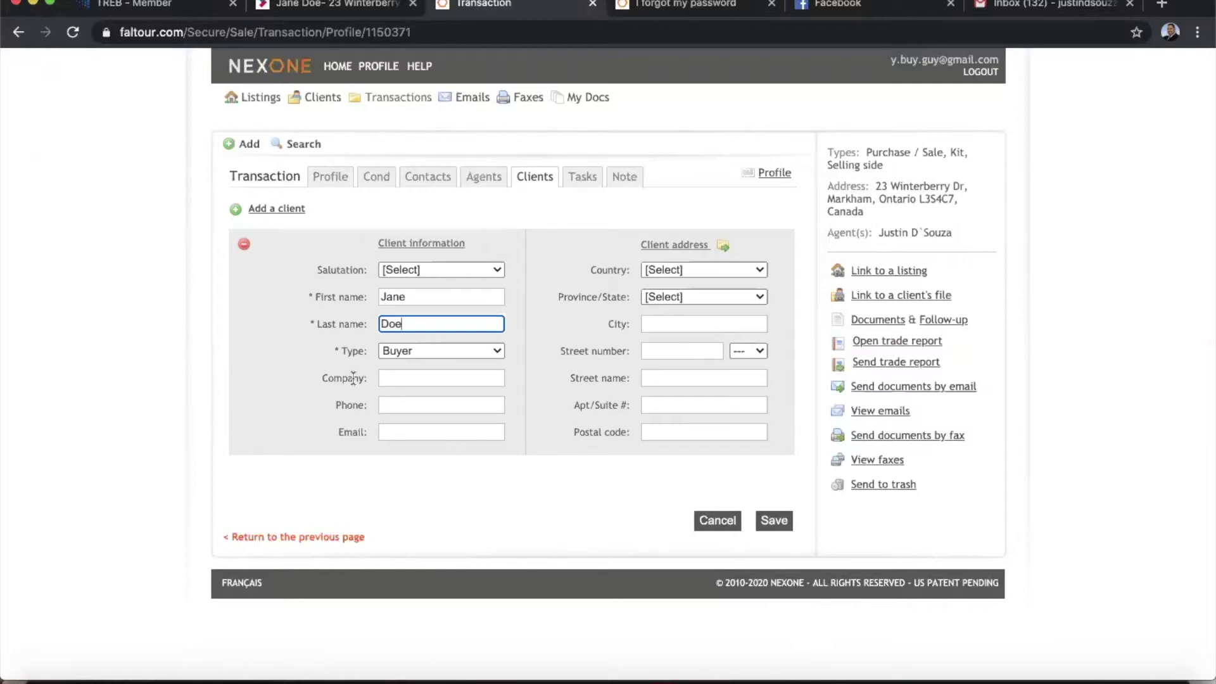
click(410, 432)
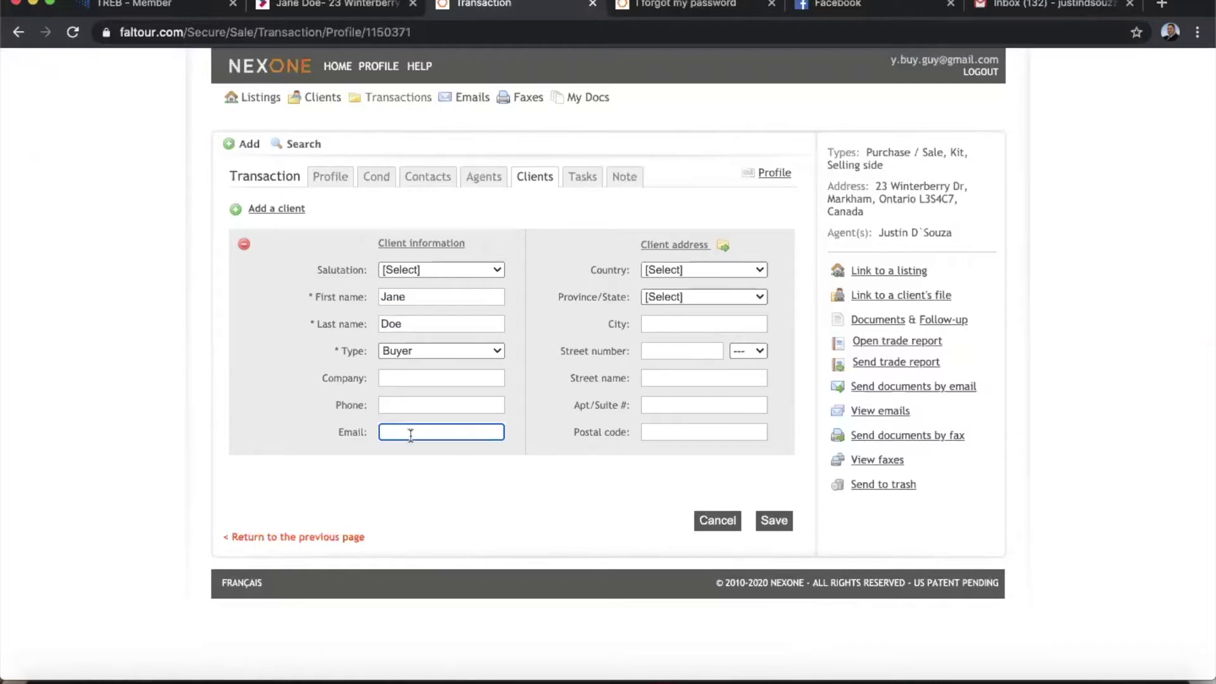
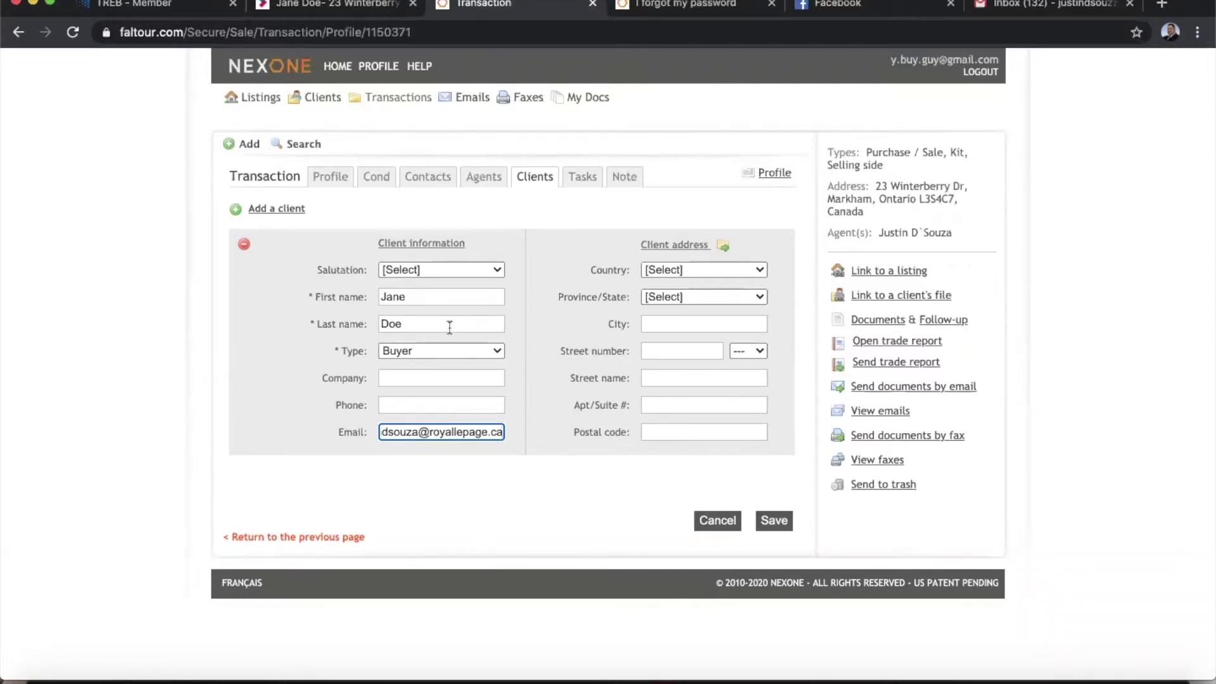
Save the client with type Buyer, then open the transaction's documents.
click(425, 349)
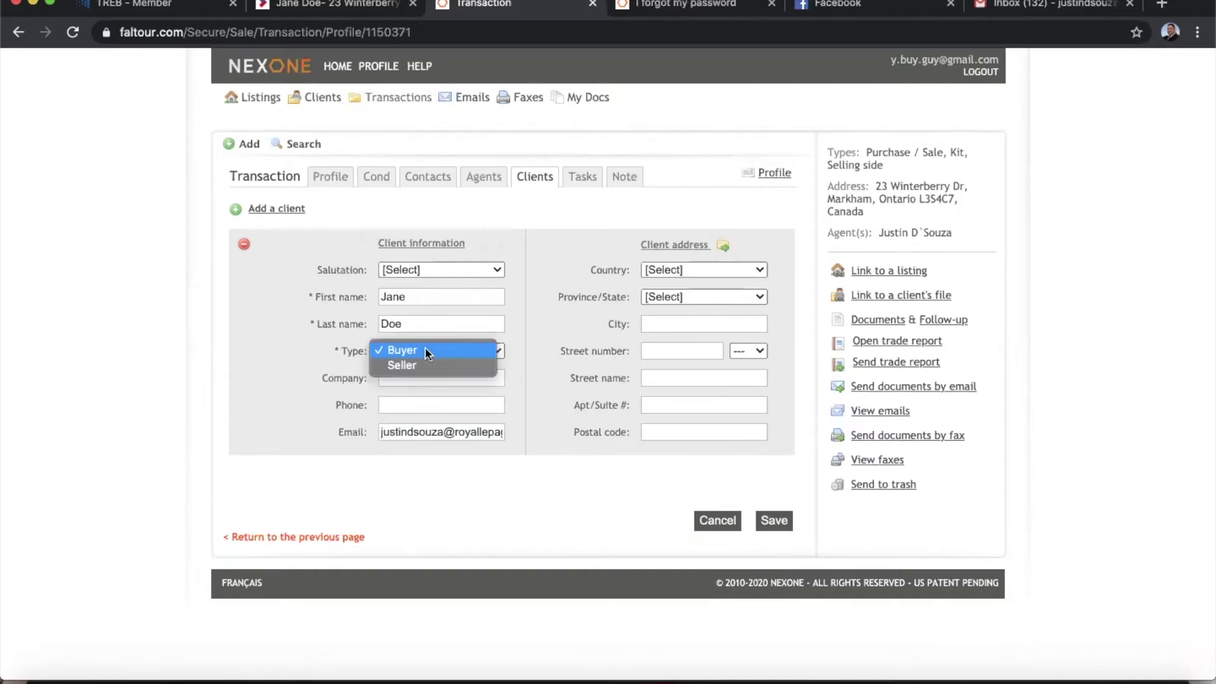
click(425, 351)
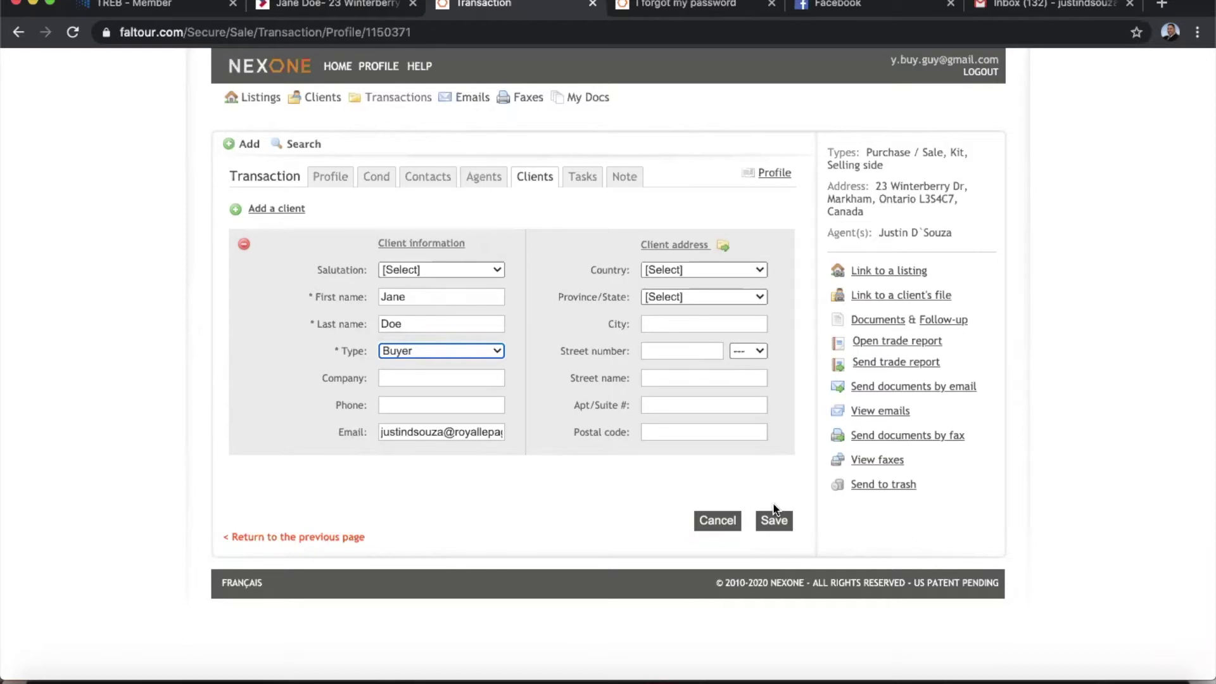
click(776, 522)
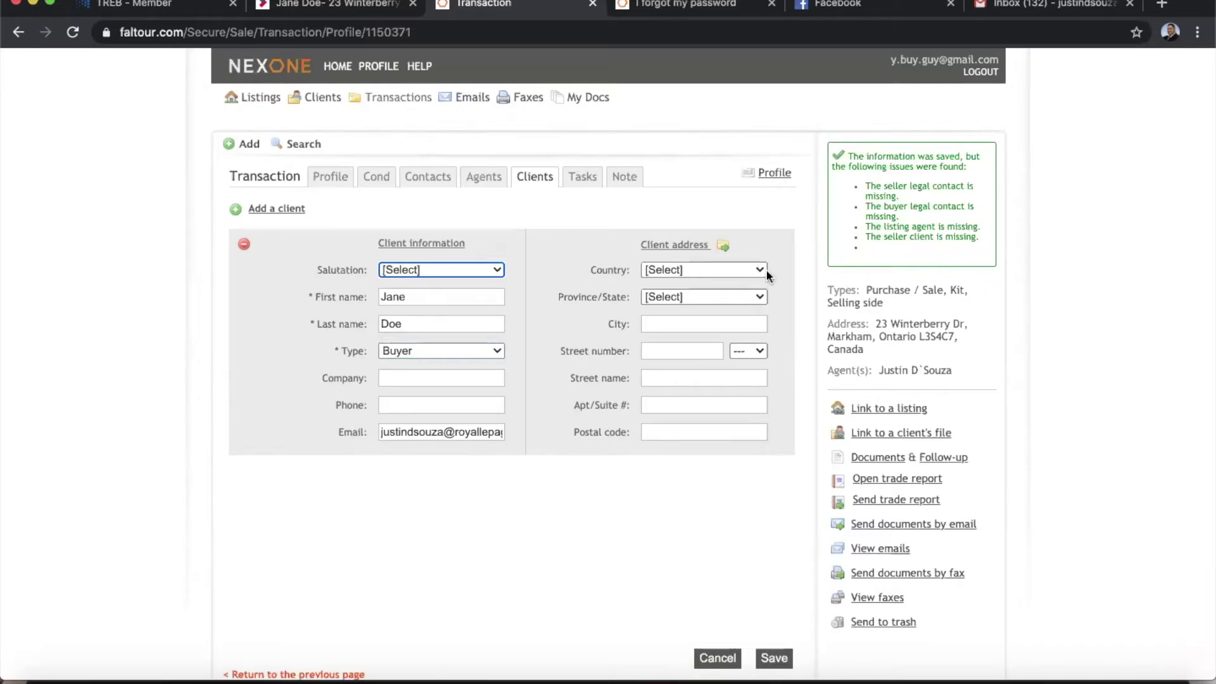
scroll(1089, 364, down, 2)
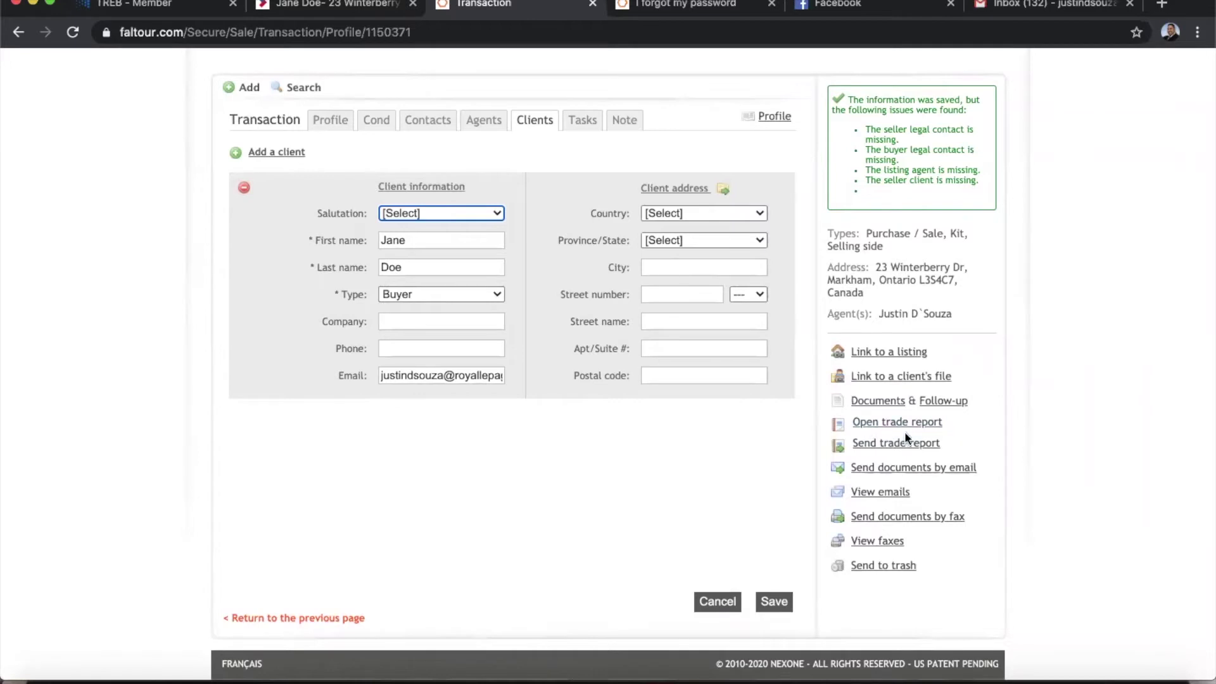
click(874, 402)
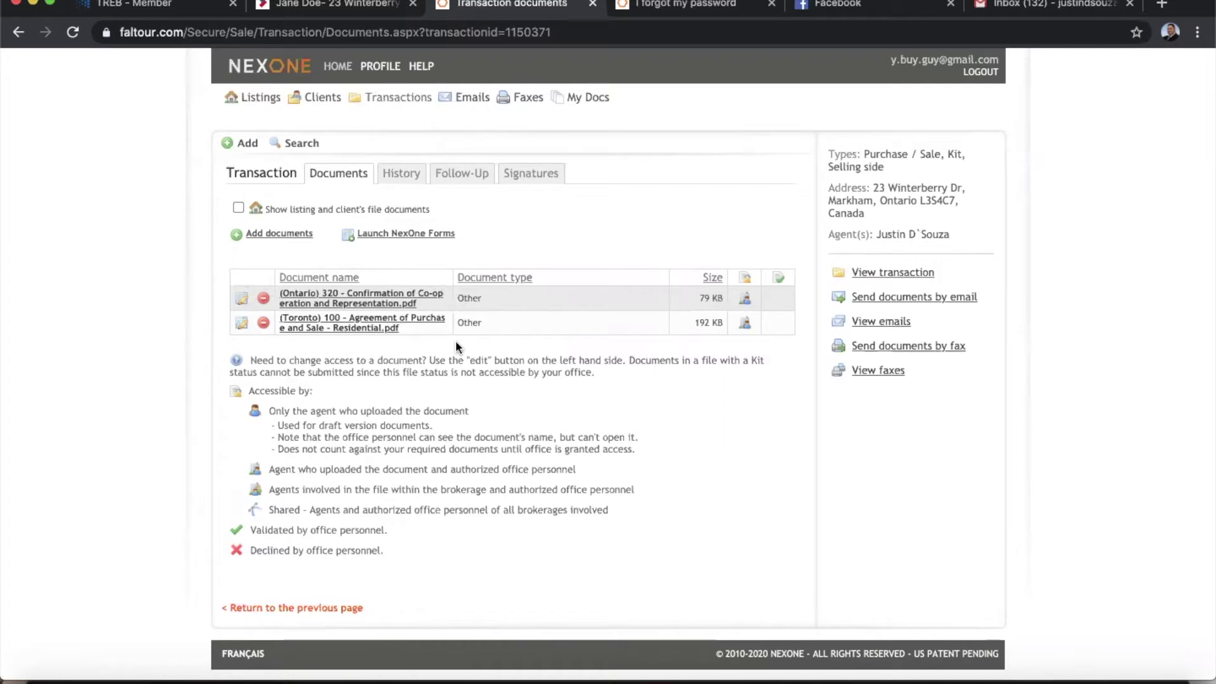
Open the transaction's Signatures tab to see its (empty) signature requests.
click(531, 175)
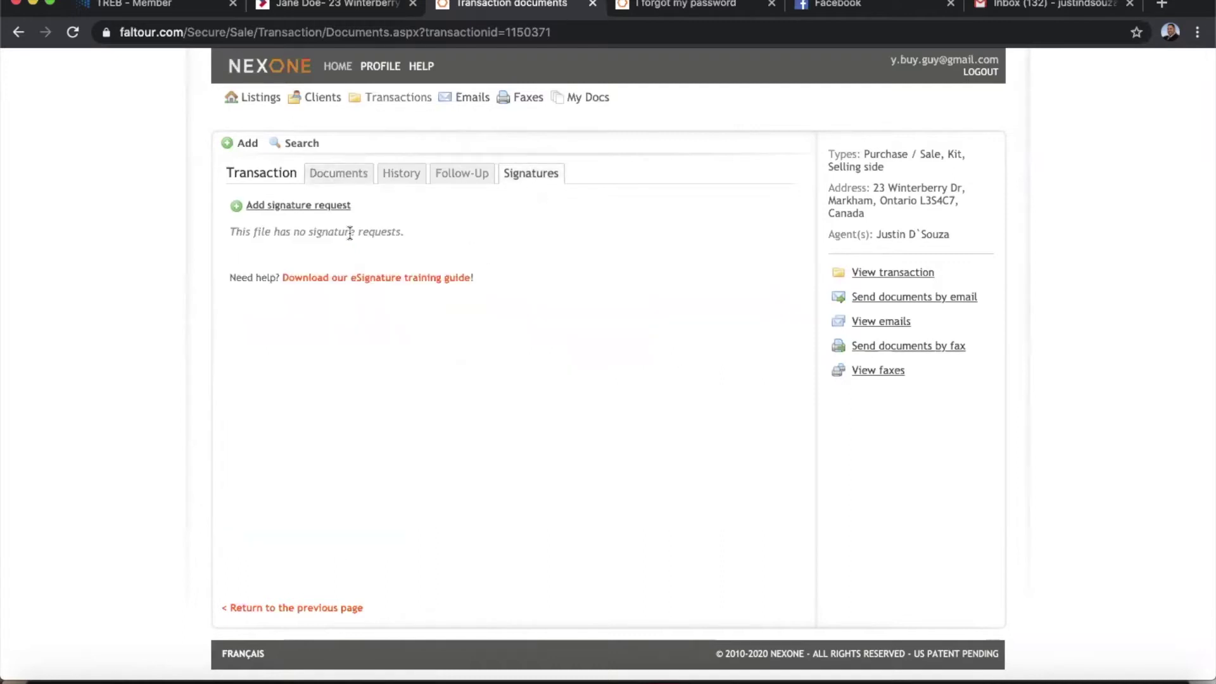
Create a signing session with the buyer and yourself as signers, both at routing order 1.
click(271, 206)
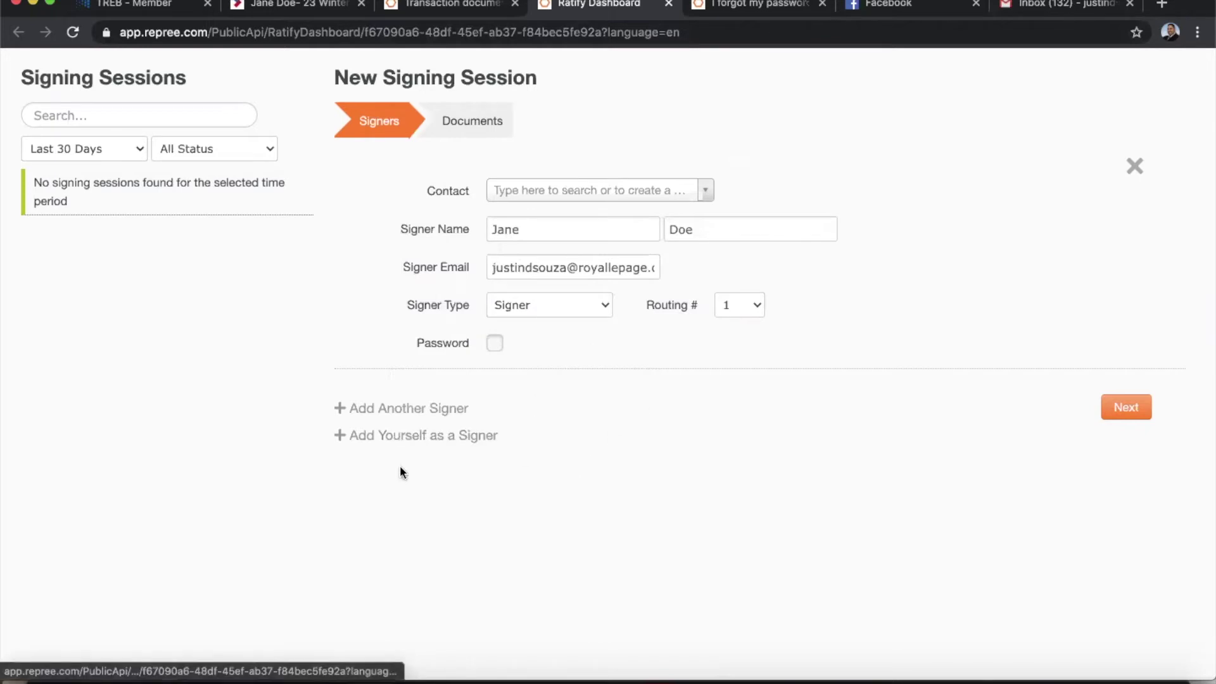
click(396, 436)
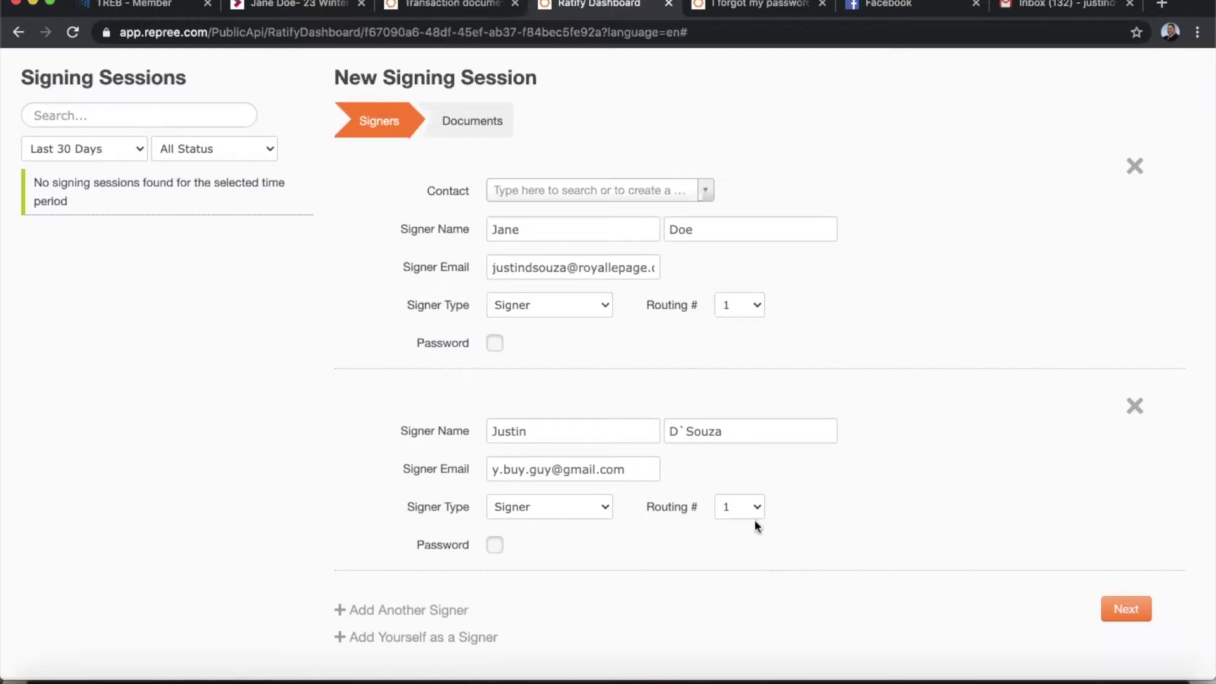
click(732, 307)
click(750, 313)
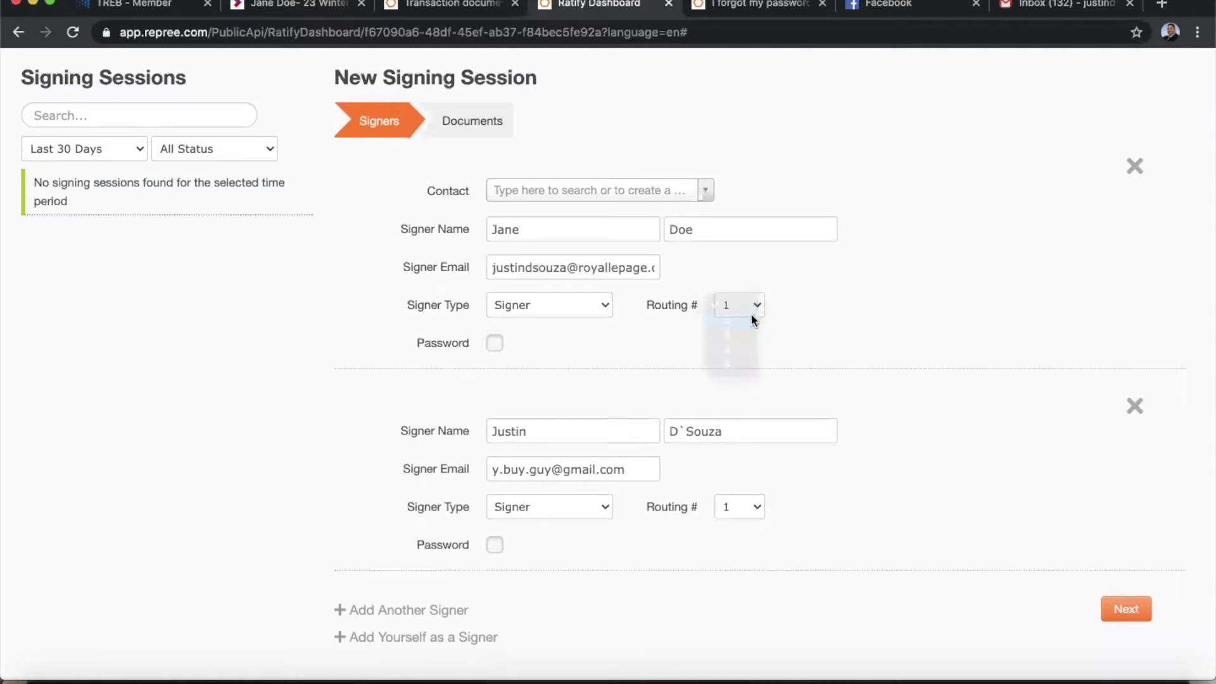
click(735, 303)
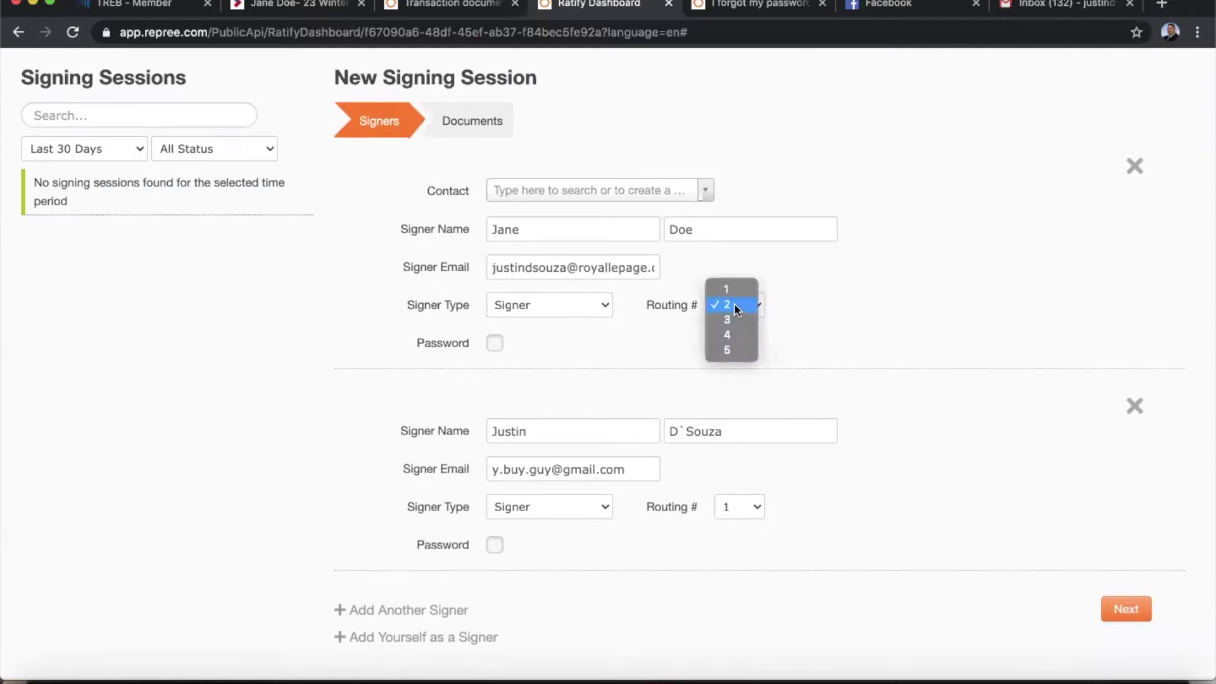
click(726, 286)
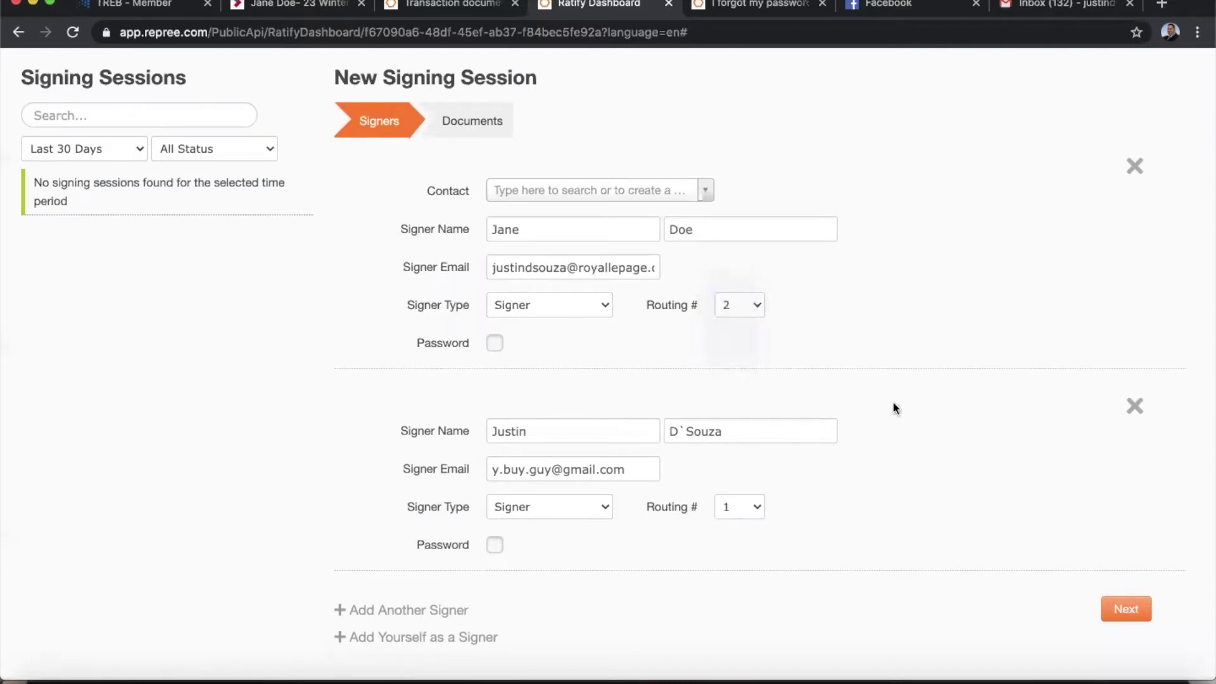
click(732, 506)
click(728, 521)
click(732, 515)
click(728, 491)
Require a password for the first signer, enter it, and continue to the Documents step.
click(494, 344)
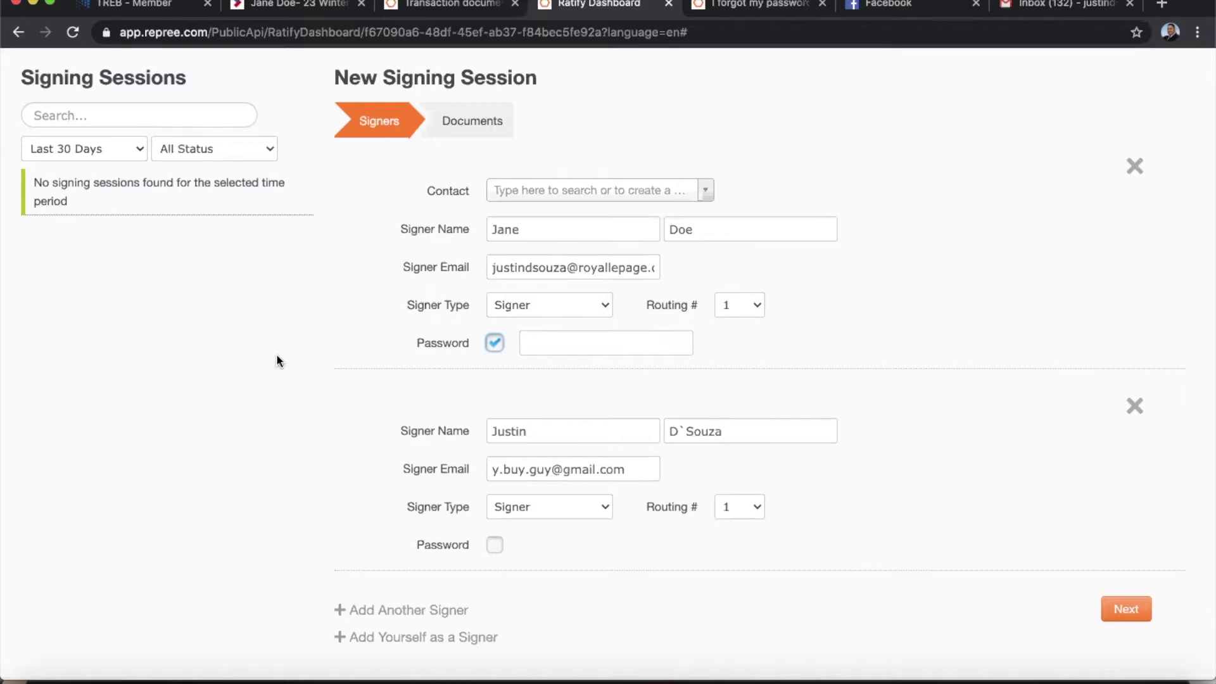
click(557, 347)
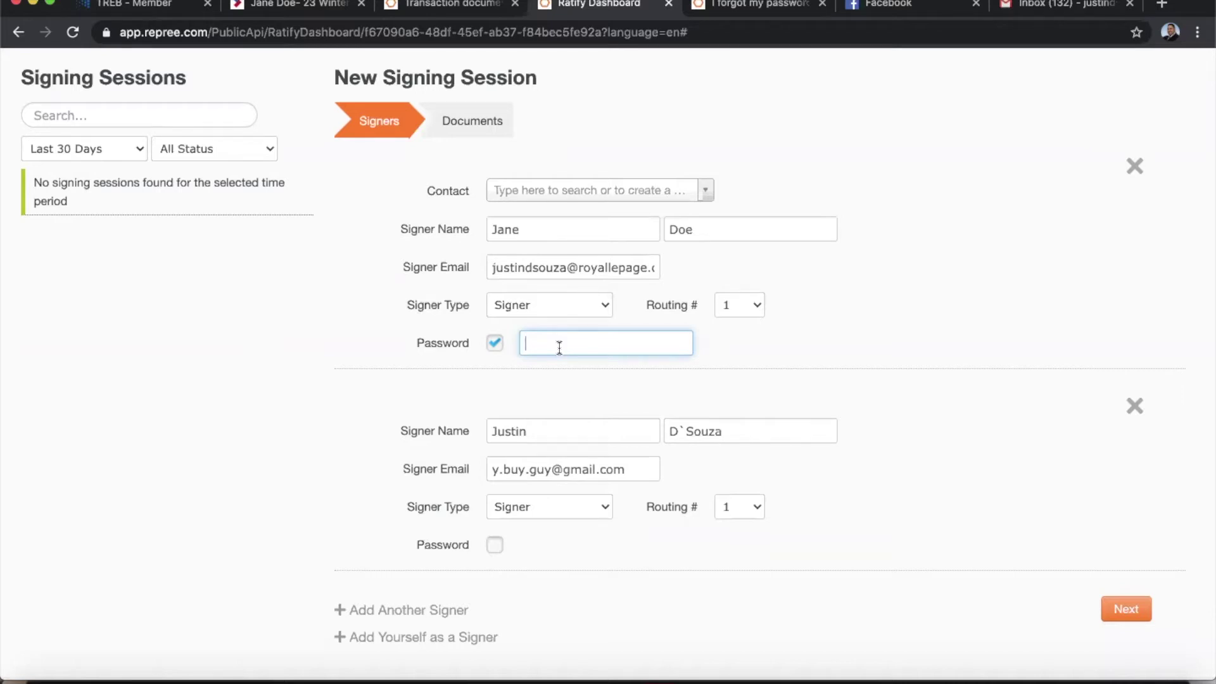
text(123)
click(849, 347)
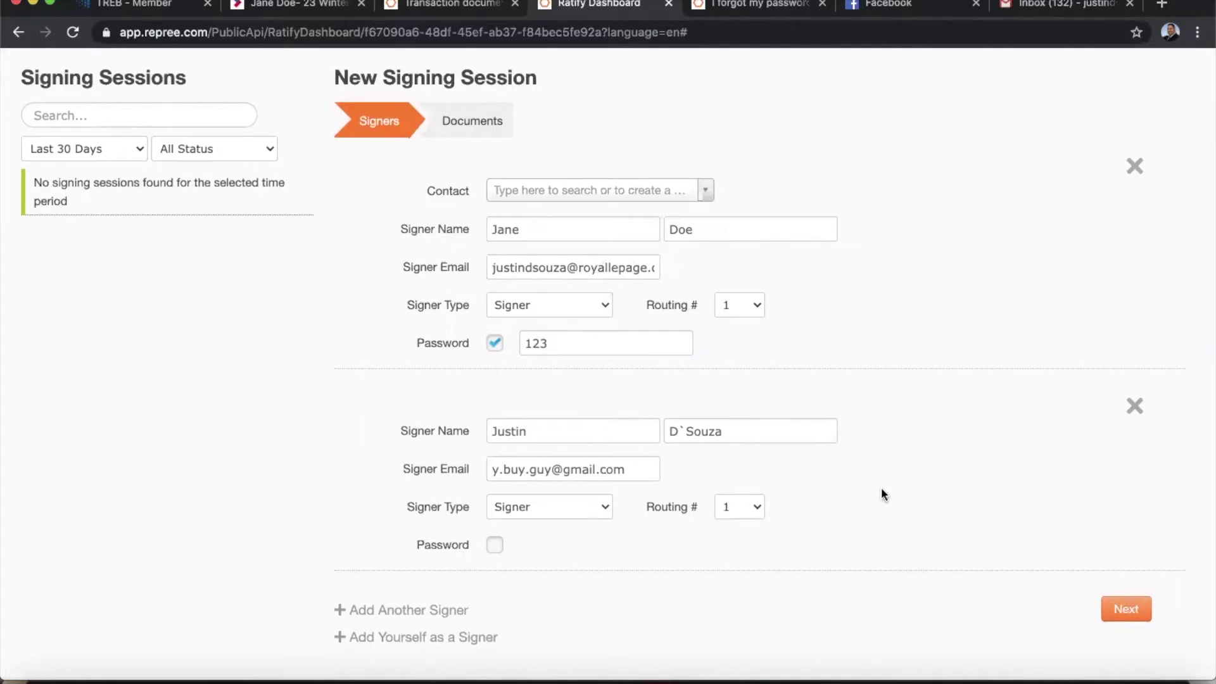
click(1127, 609)
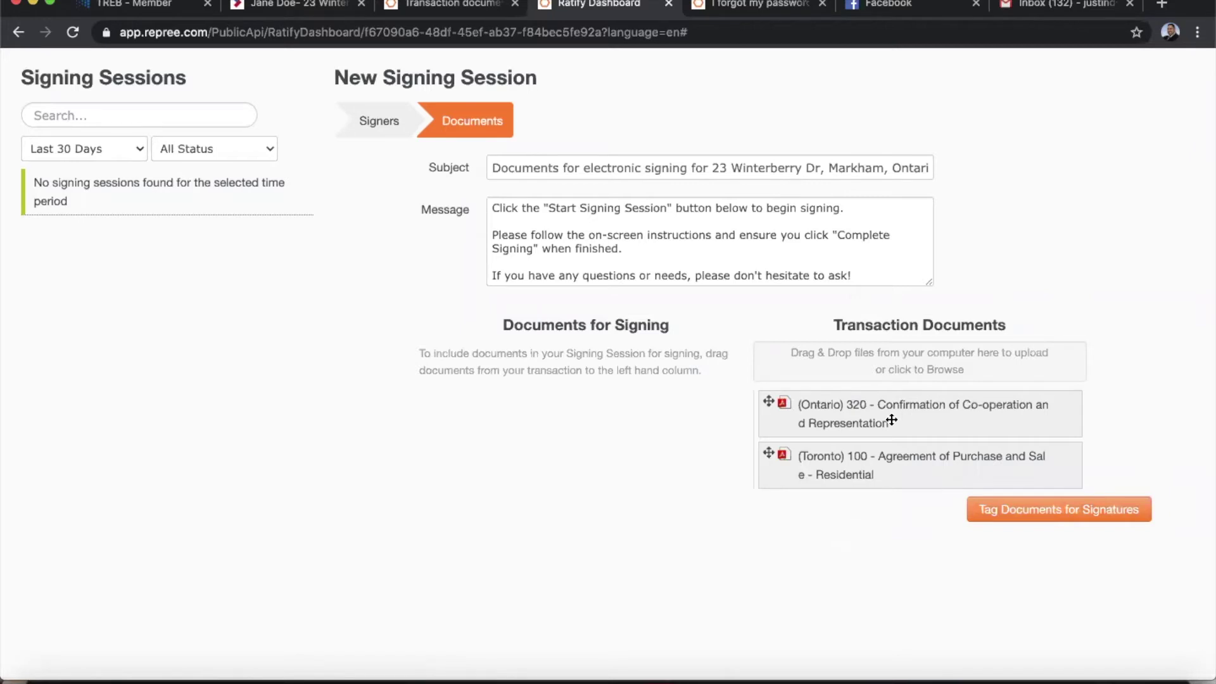
Add the Toronto 100 agreement and Ontario 320 confirmation for signing, agreement first, then begin tagging.
drag(892, 465, 569, 406)
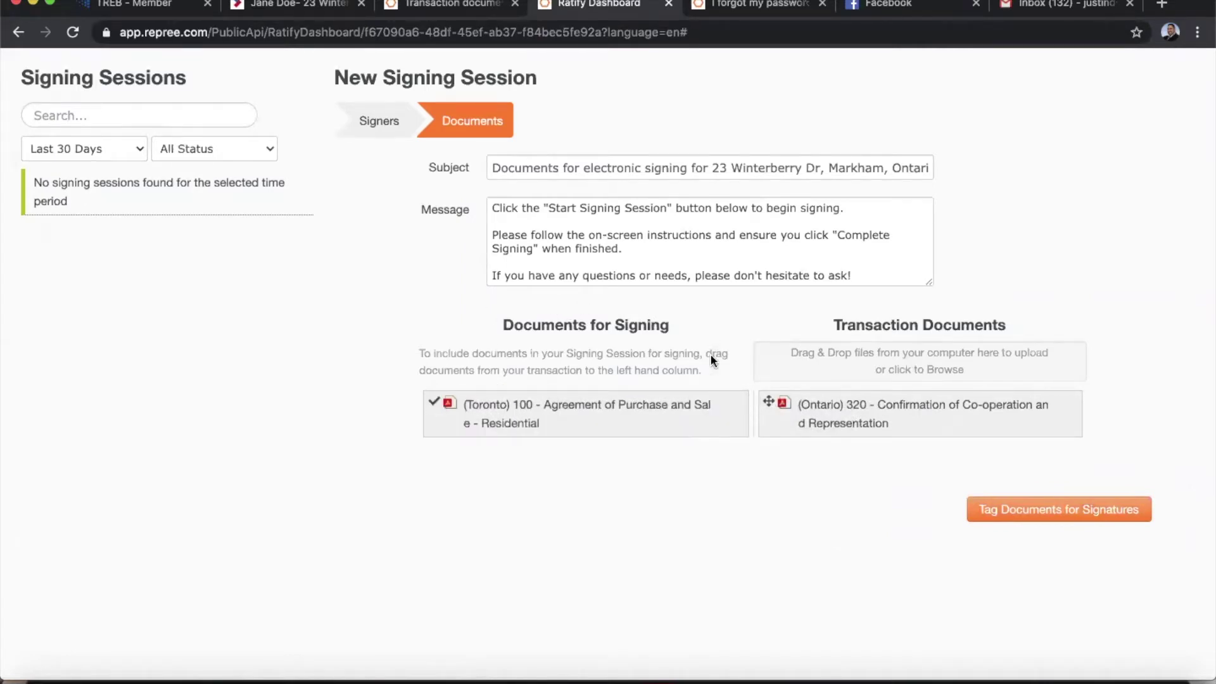
drag(864, 414, 540, 452)
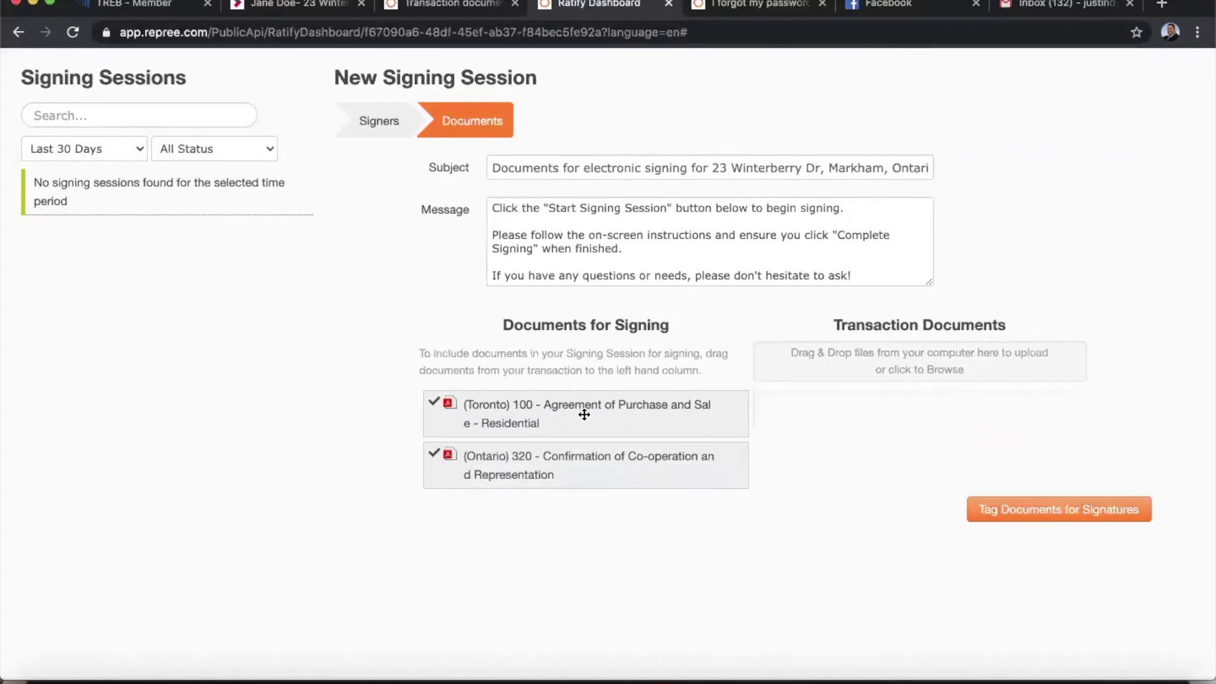
drag(584, 415, 577, 497)
drag(566, 411, 564, 507)
click(1029, 513)
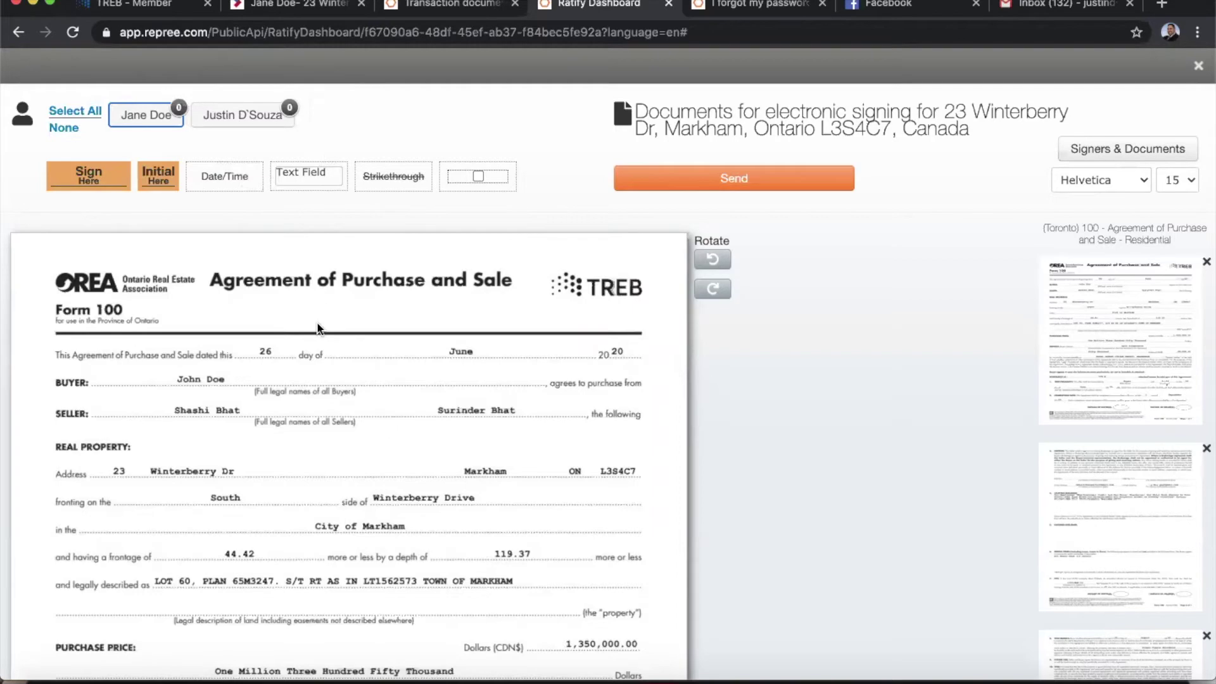
Scroll to the agreement's page 1 footer and choose the buyer as the signer for new fields.
scroll(317, 327, down, 6)
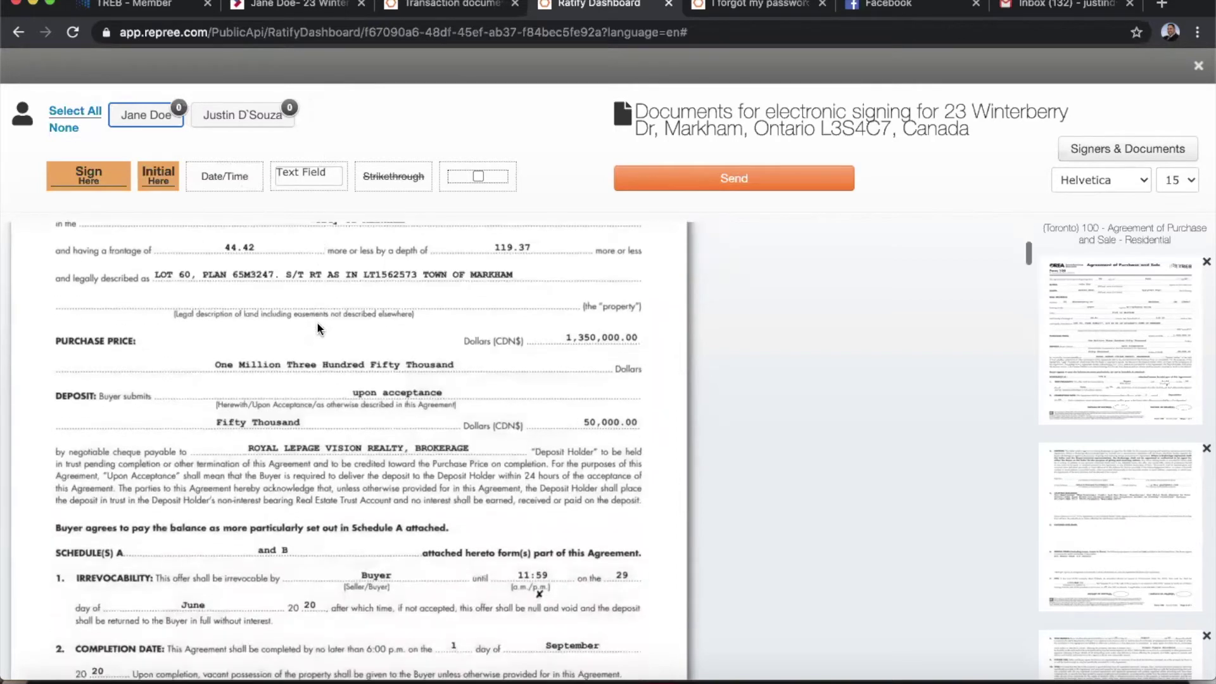
scroll(318, 326, down, 1)
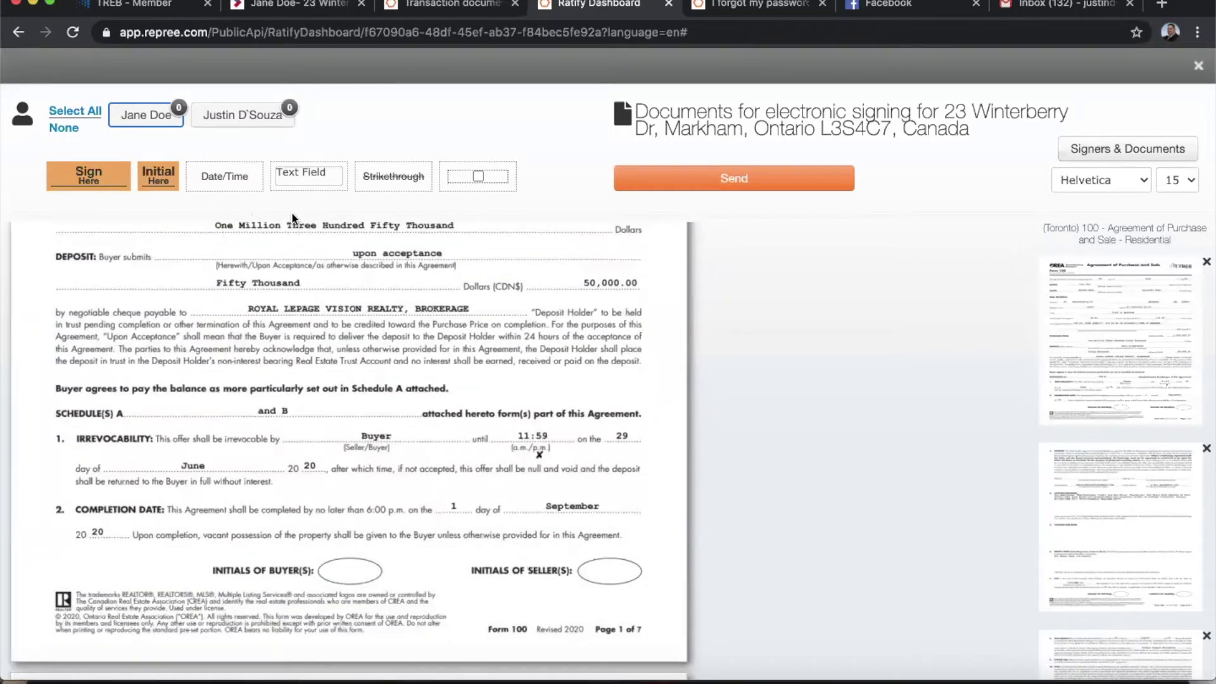
click(138, 120)
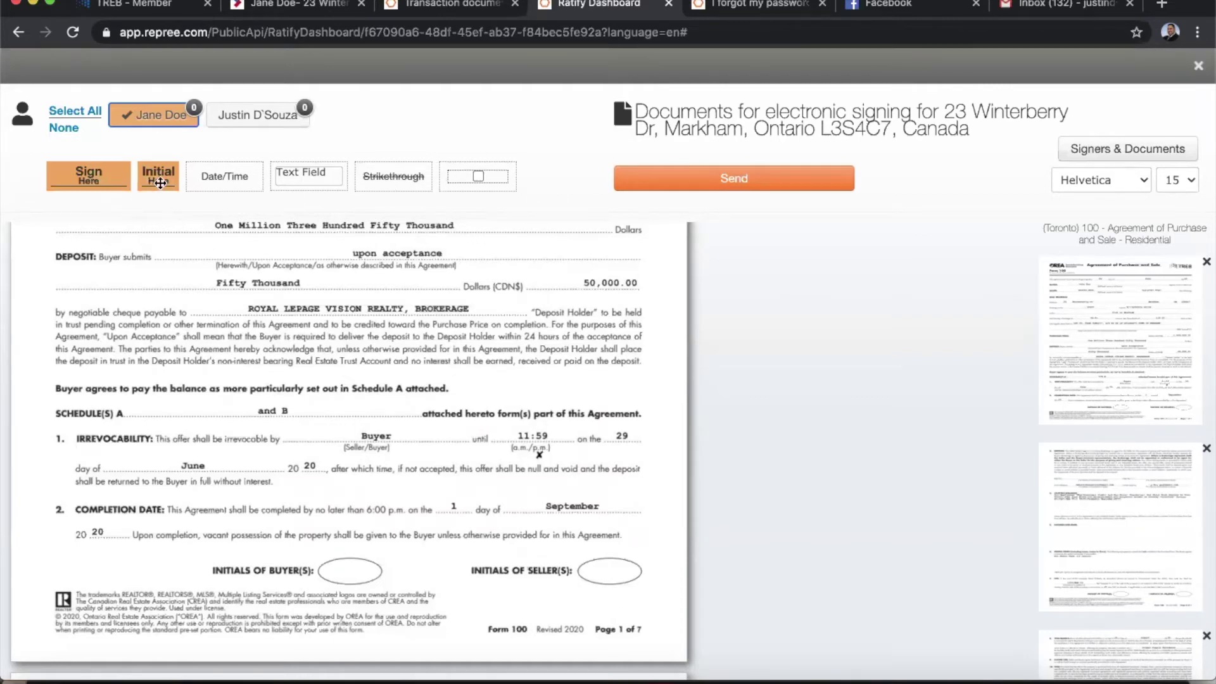
Place four buyer initial fields on the Initials of Buyer(s) ovals through page 4.
drag(155, 177, 347, 559)
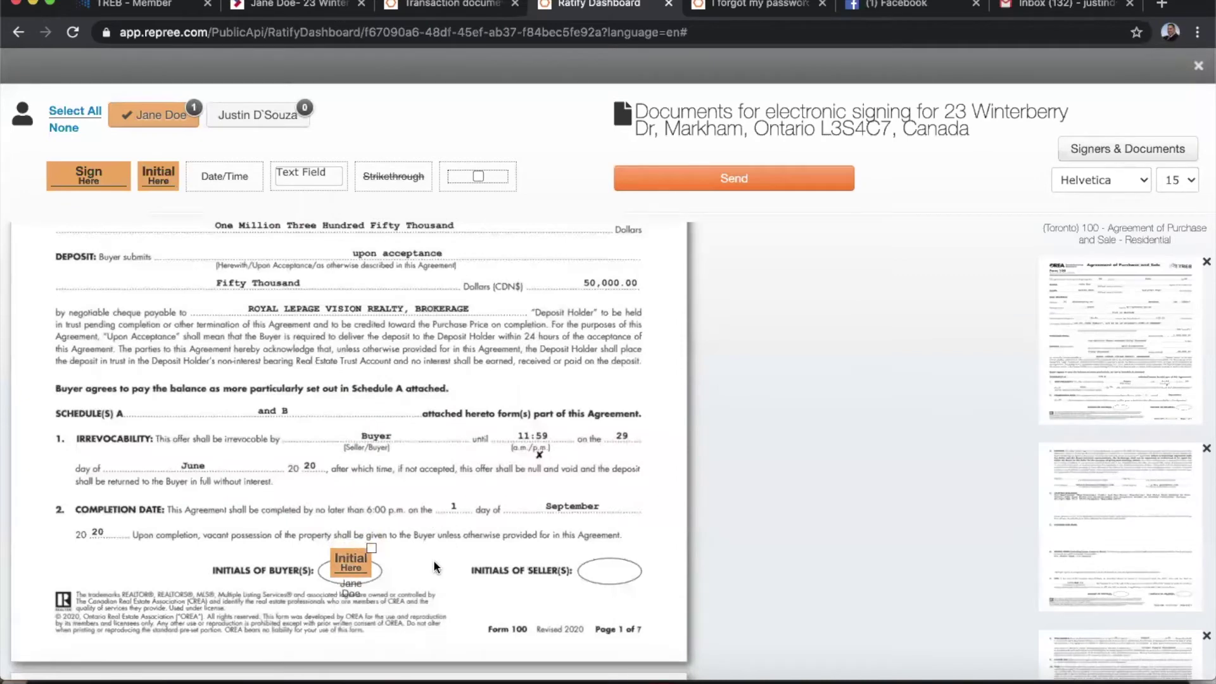
scroll(434, 566, down, 5)
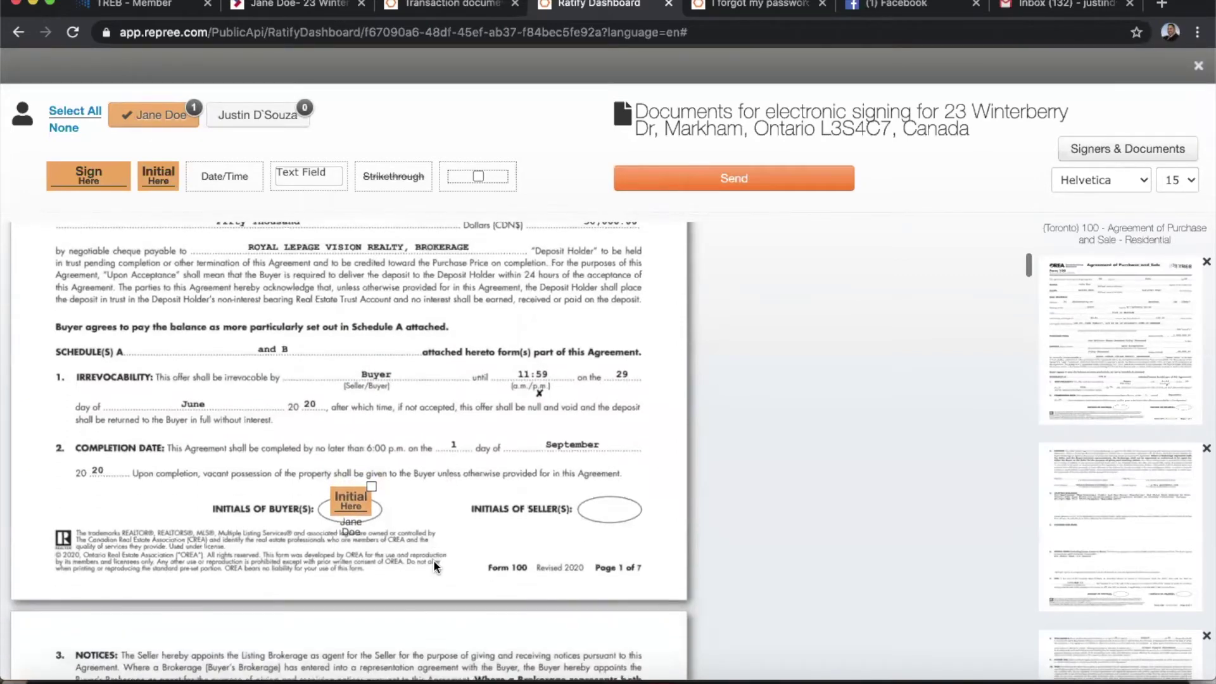
scroll(433, 560, down, 10)
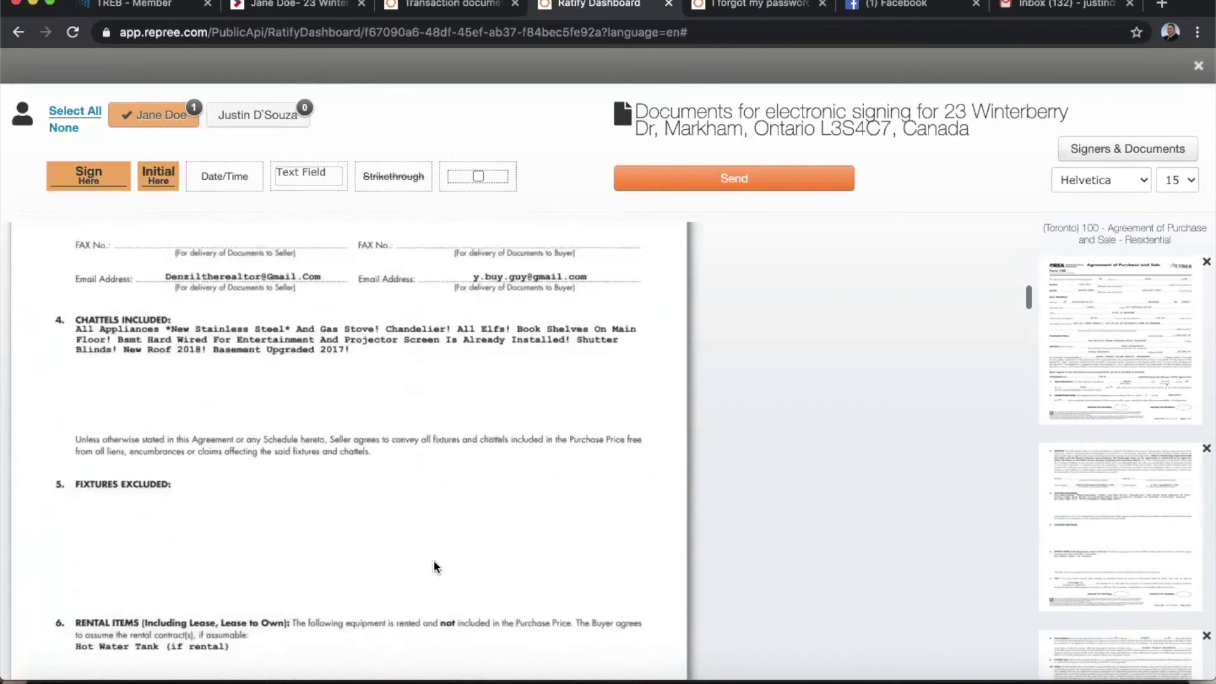
scroll(433, 560, down, 10)
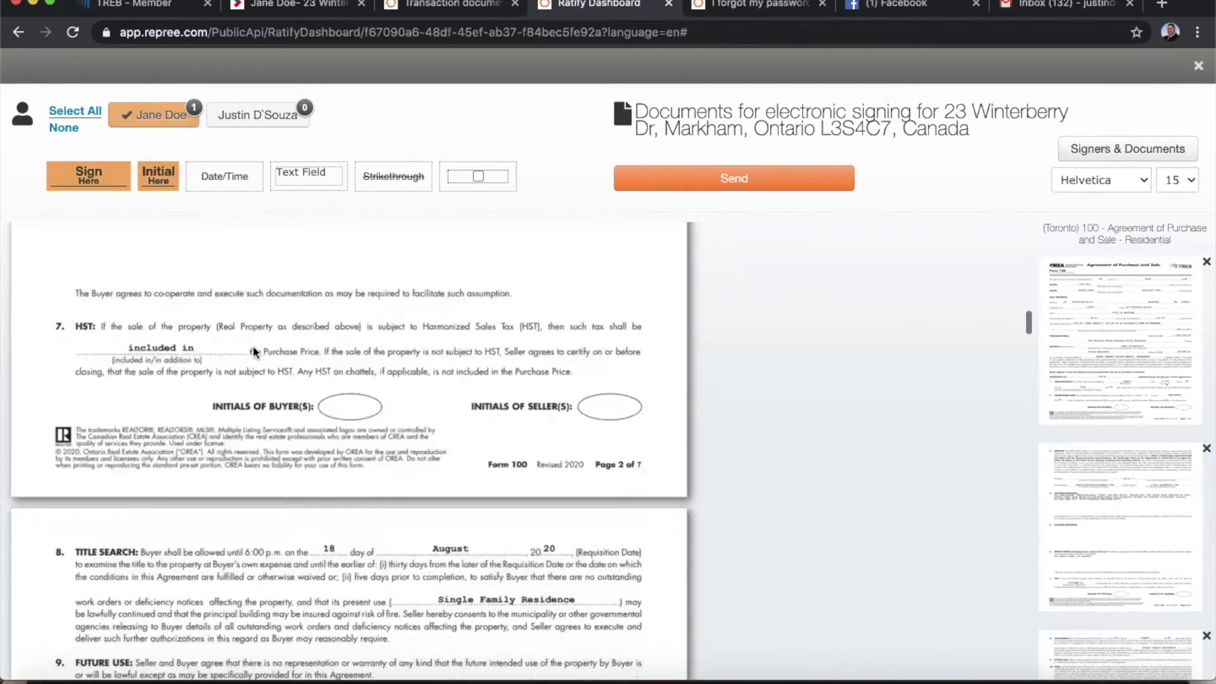
drag(154, 182, 350, 420)
scroll(457, 390, down, 10)
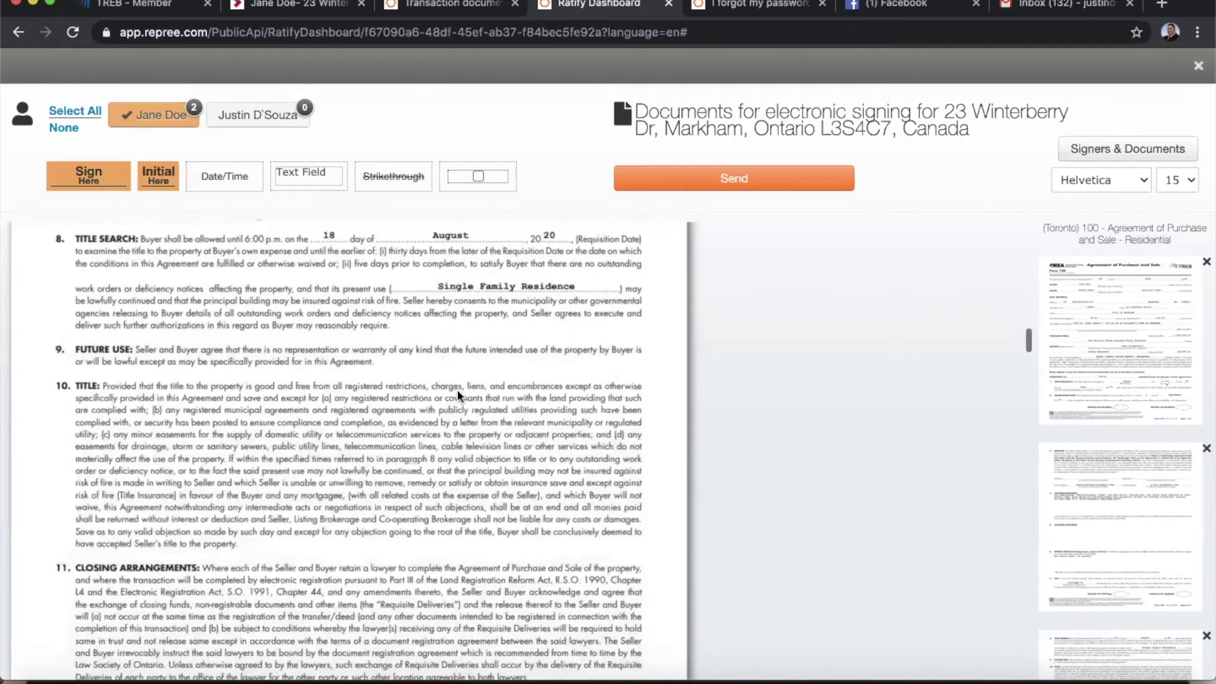
scroll(457, 389, down, 10)
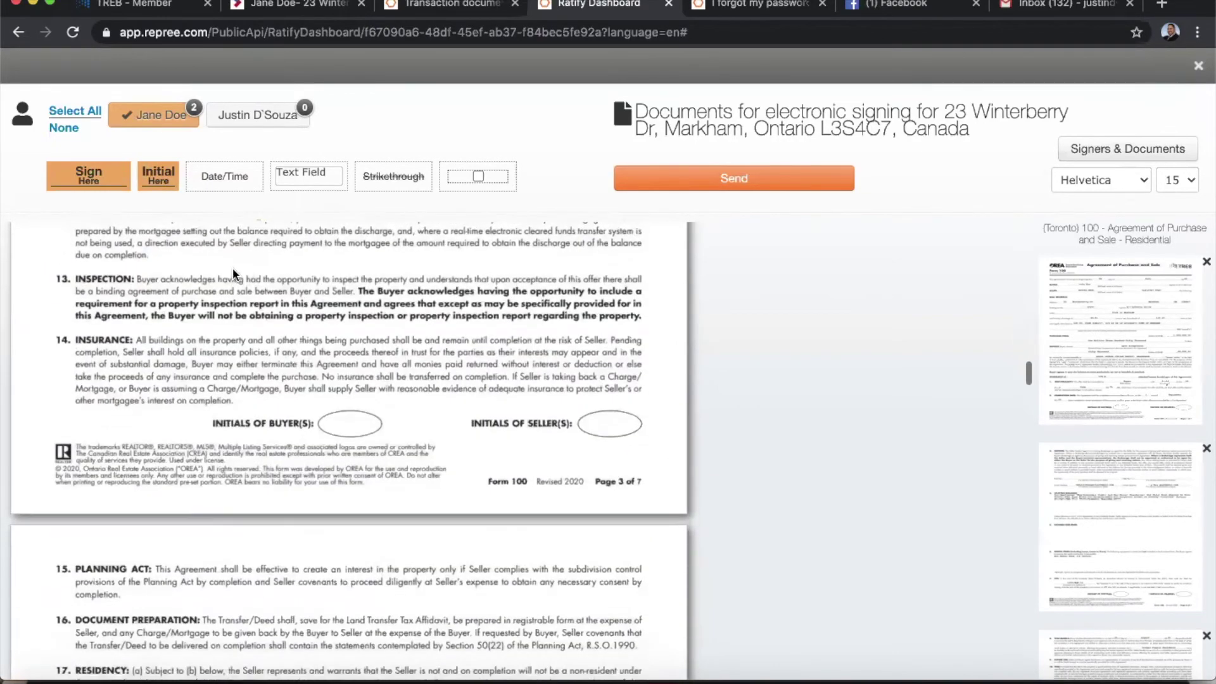
drag(152, 172, 340, 412)
scroll(476, 405, down, 10)
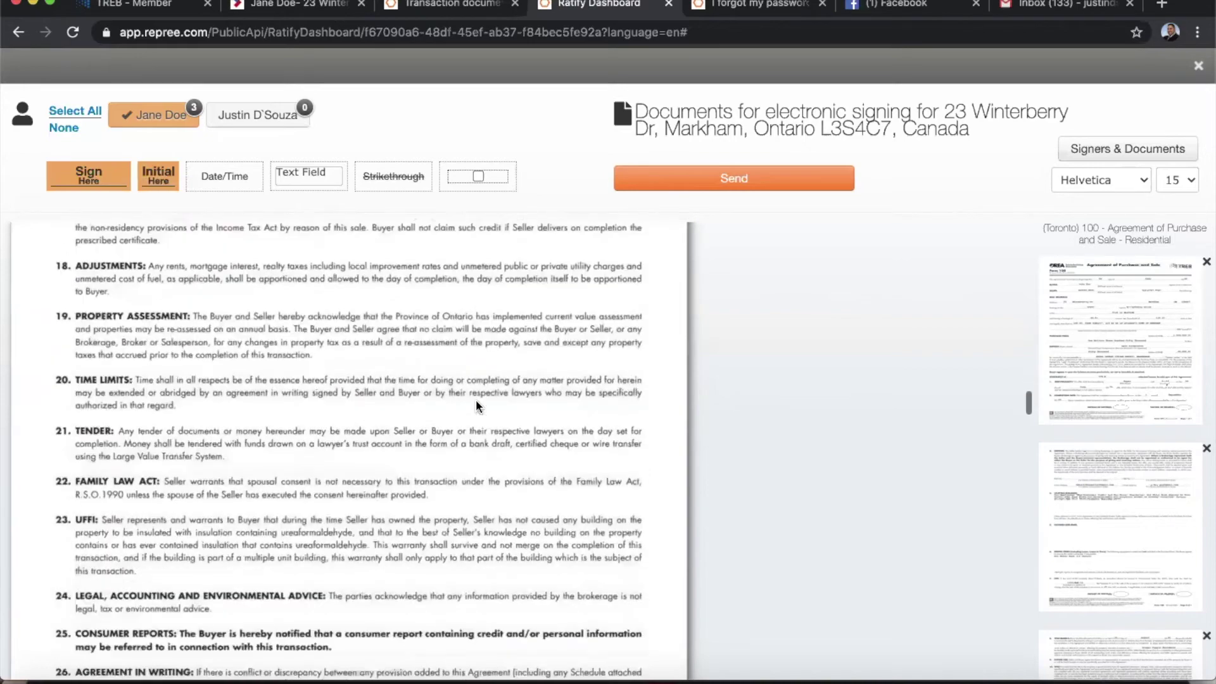
scroll(476, 400, down, 3)
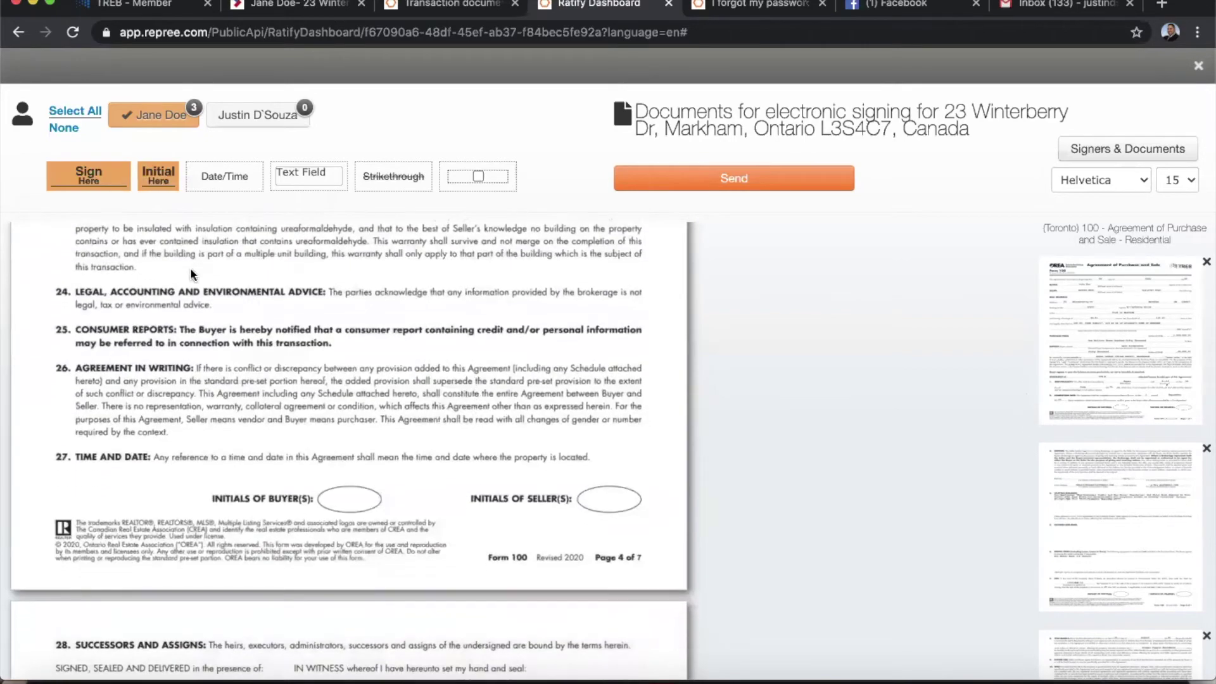
drag(155, 184, 349, 493)
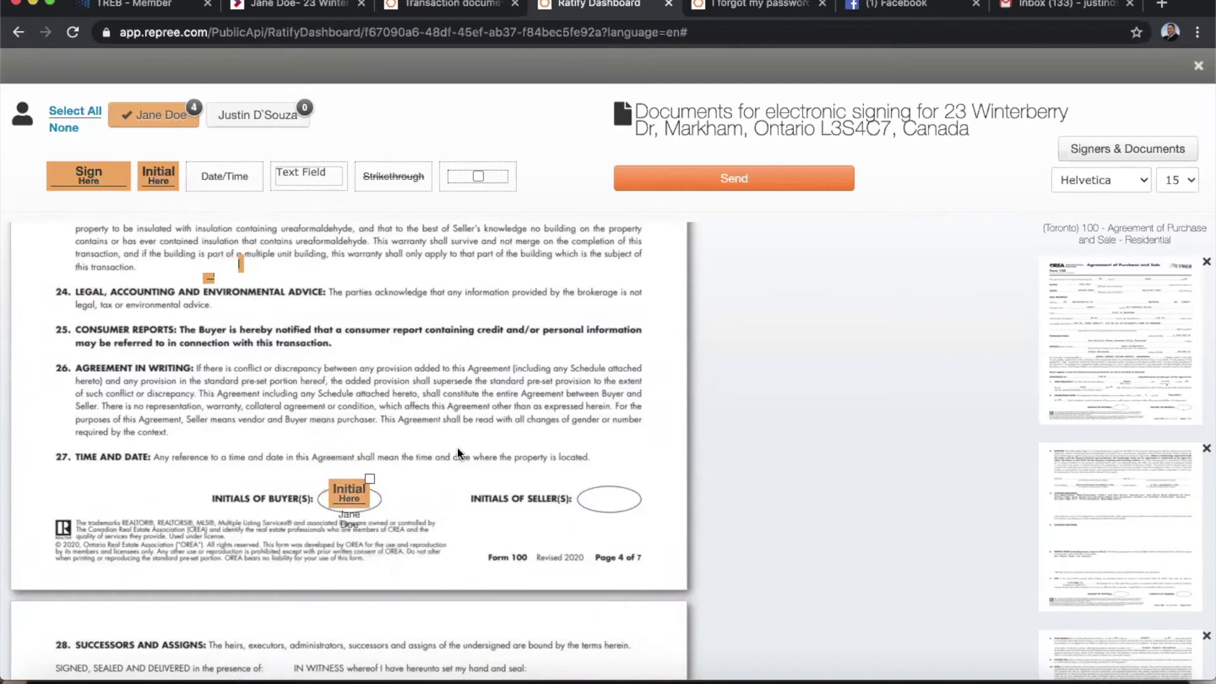
scroll(457, 446, down, 2)
scroll(457, 446, down, 4)
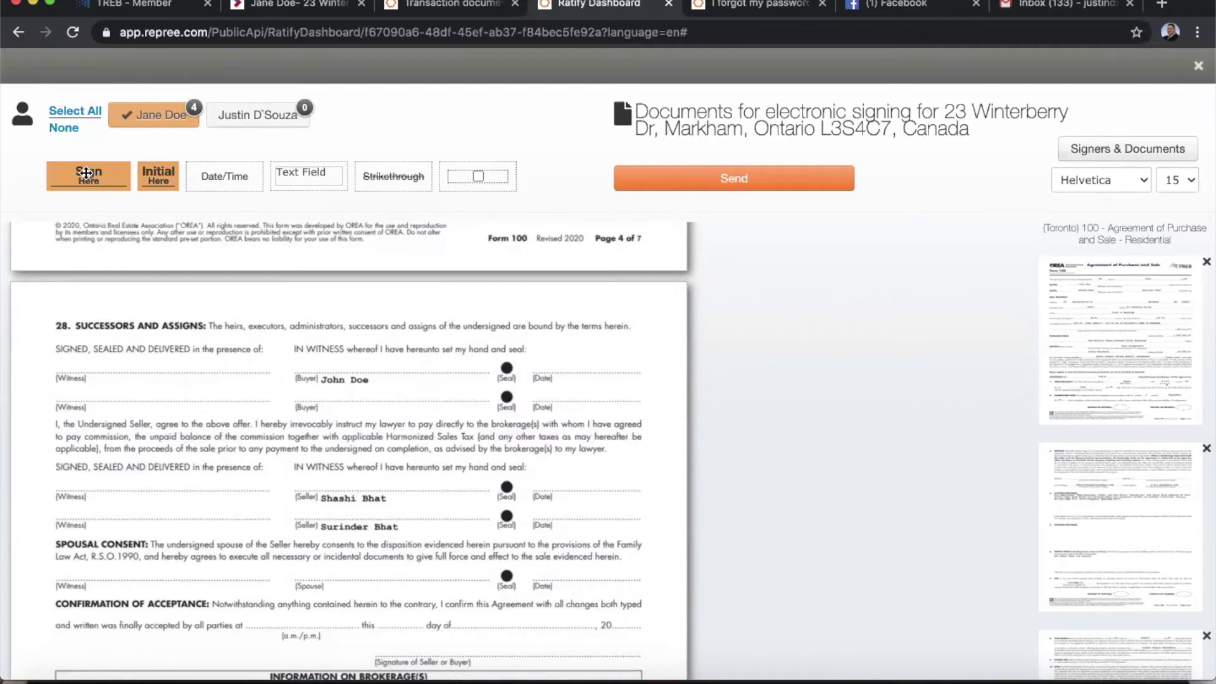
Place the buyer's signature field on the page 5 buyer signature line.
drag(85, 173, 296, 303)
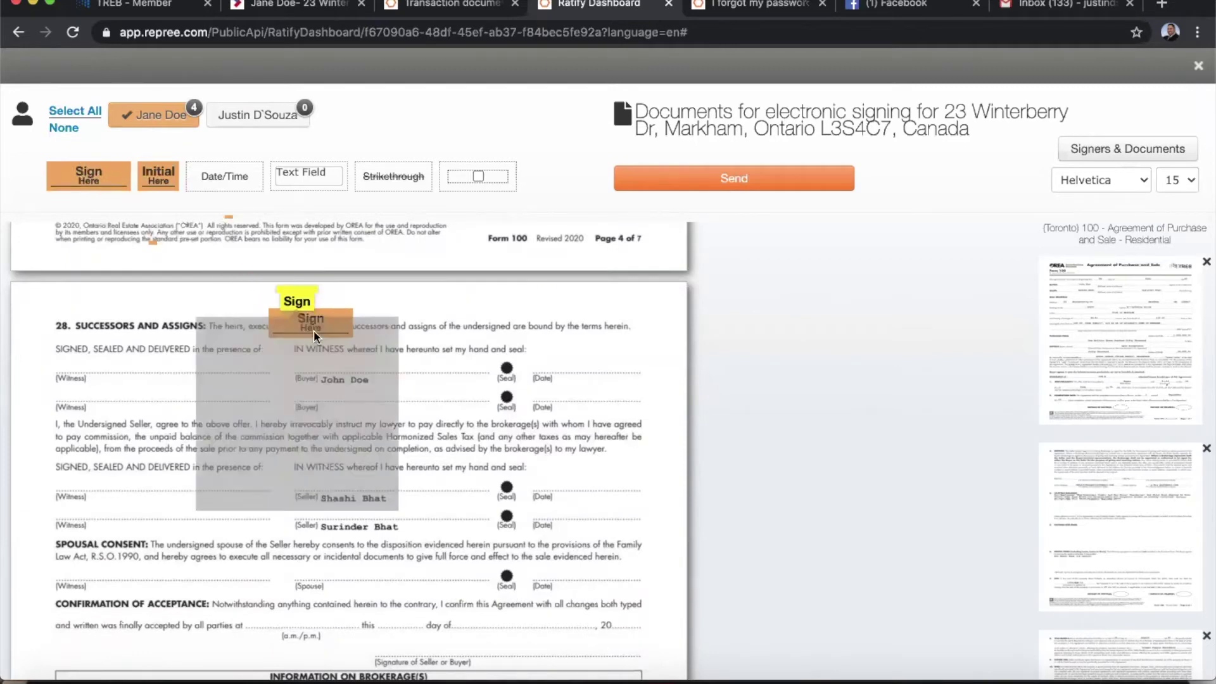
drag(336, 351, 333, 362)
click(518, 321)
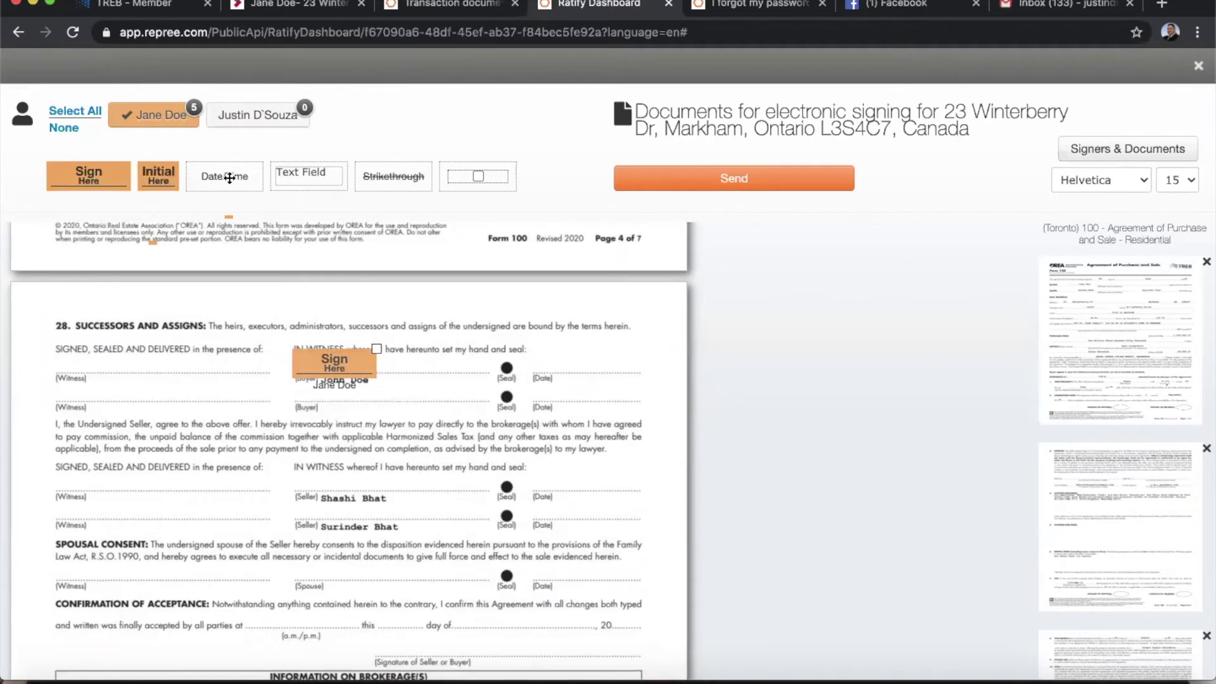
Add a Date/Time field beside the buyer's Seal/Date line and set it to date only.
drag(221, 179, 543, 364)
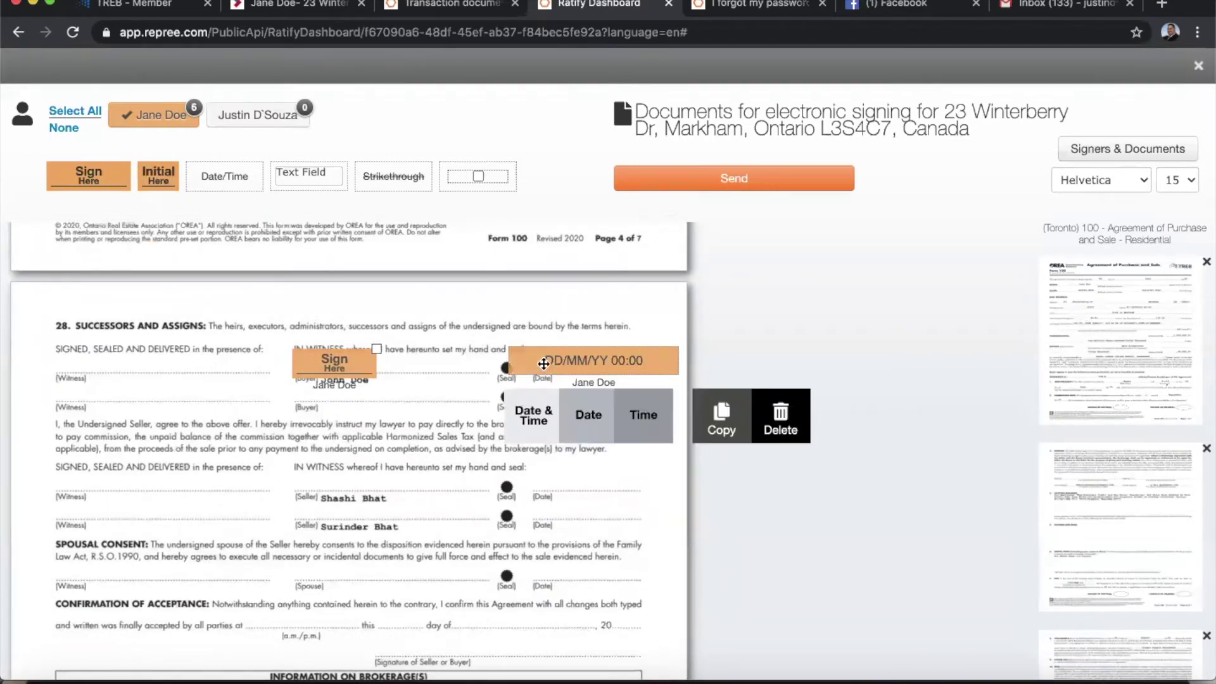
click(469, 346)
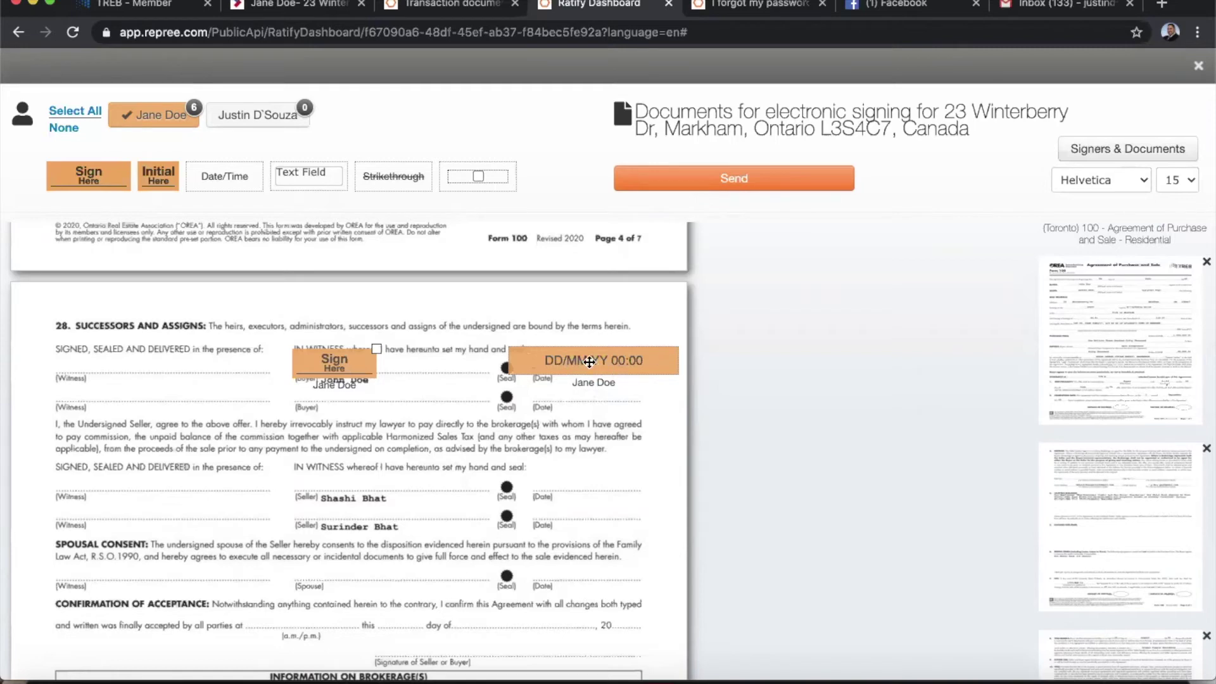
click(589, 362)
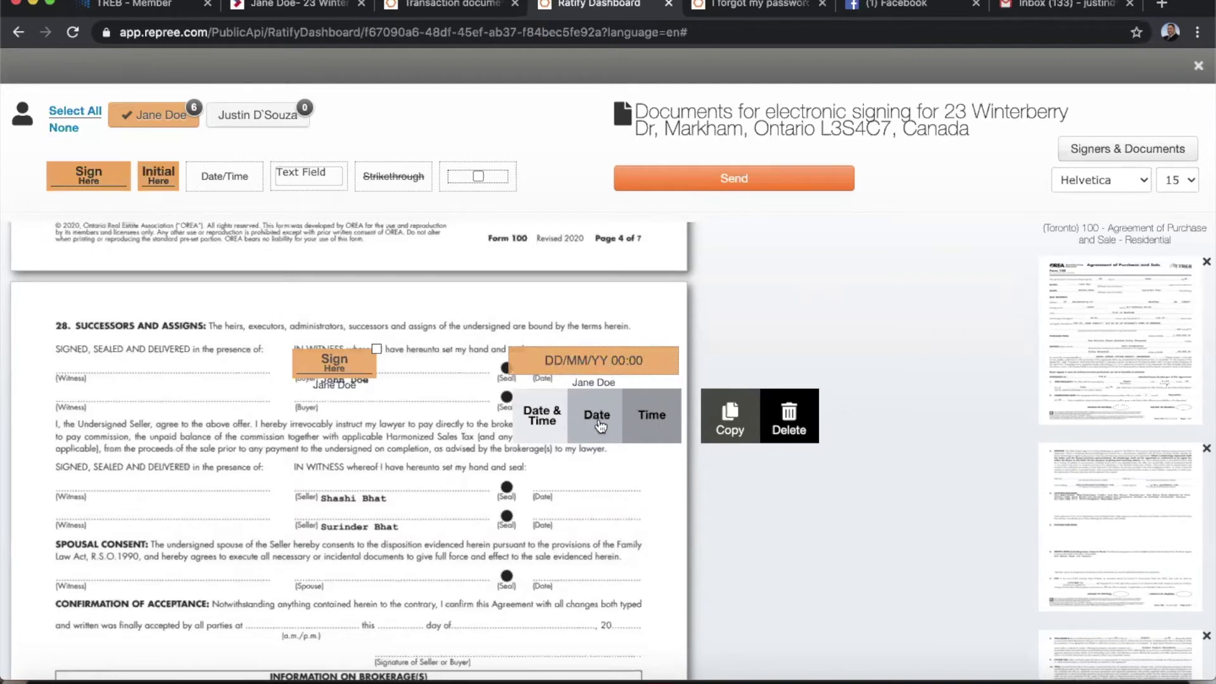
click(598, 421)
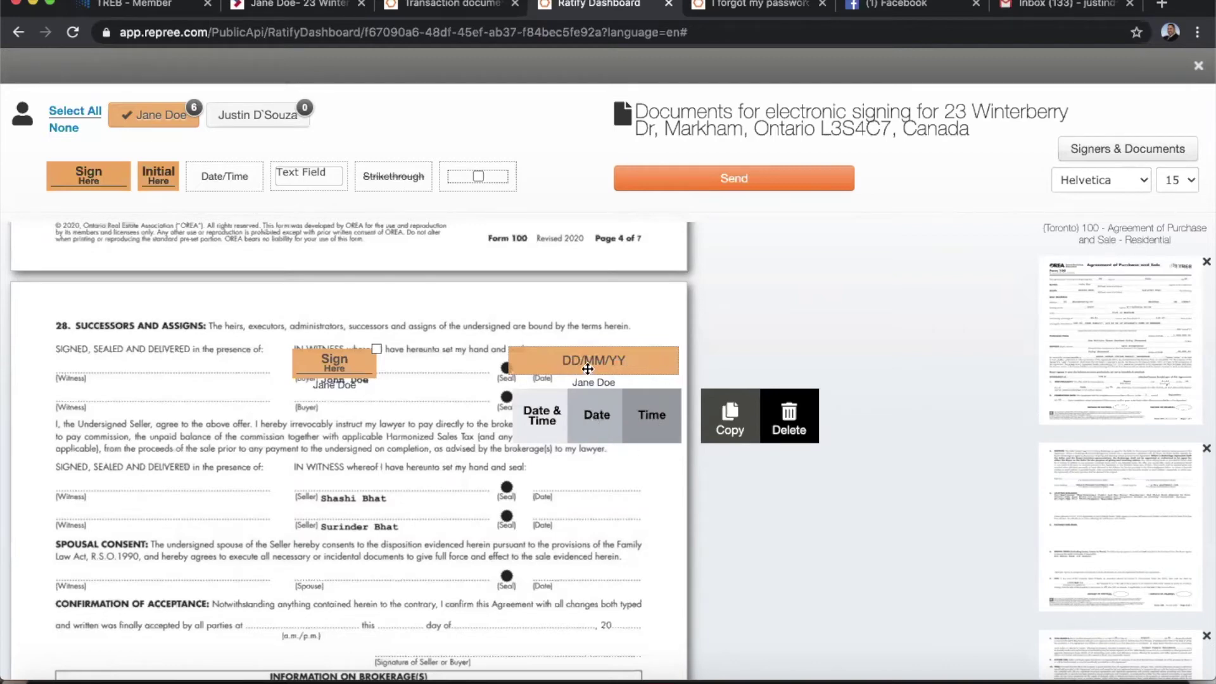
click(546, 415)
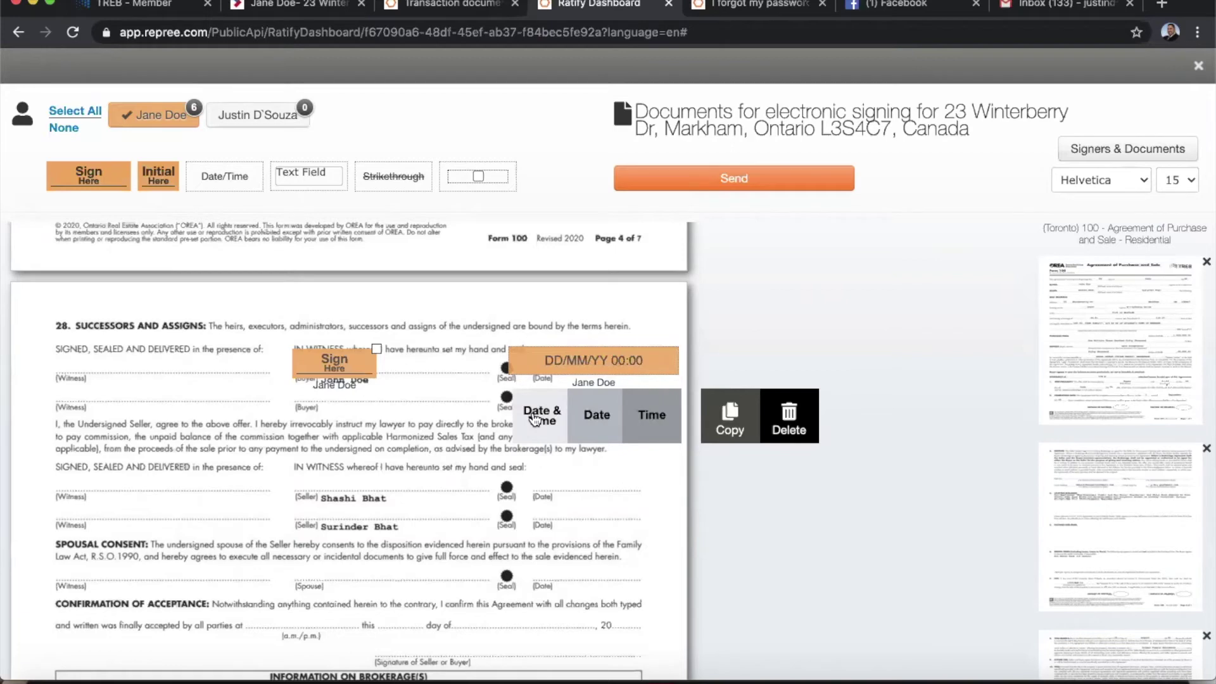
click(595, 416)
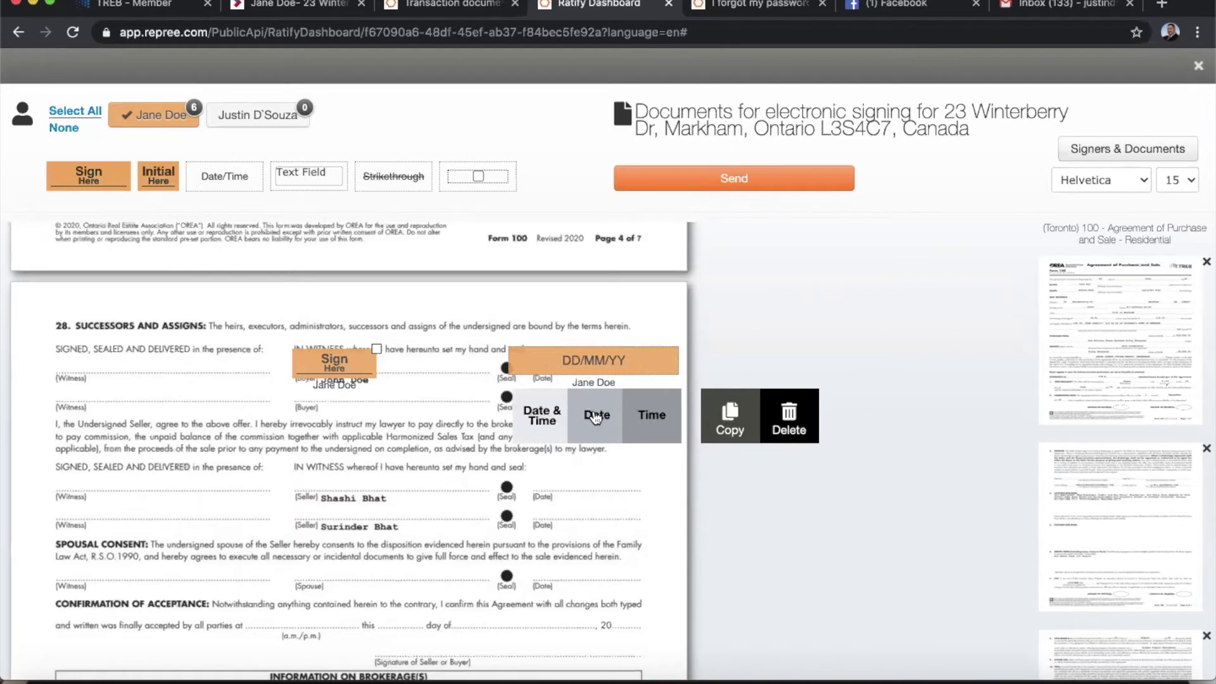
click(463, 382)
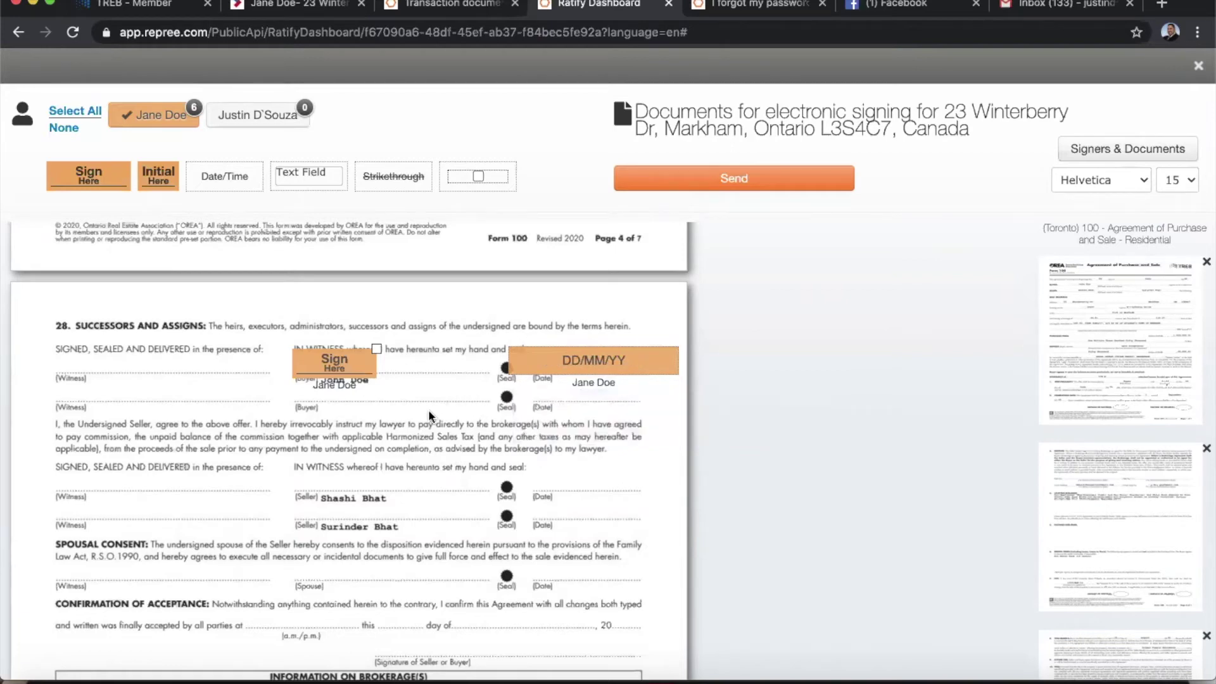
scroll(427, 431, down, 5)
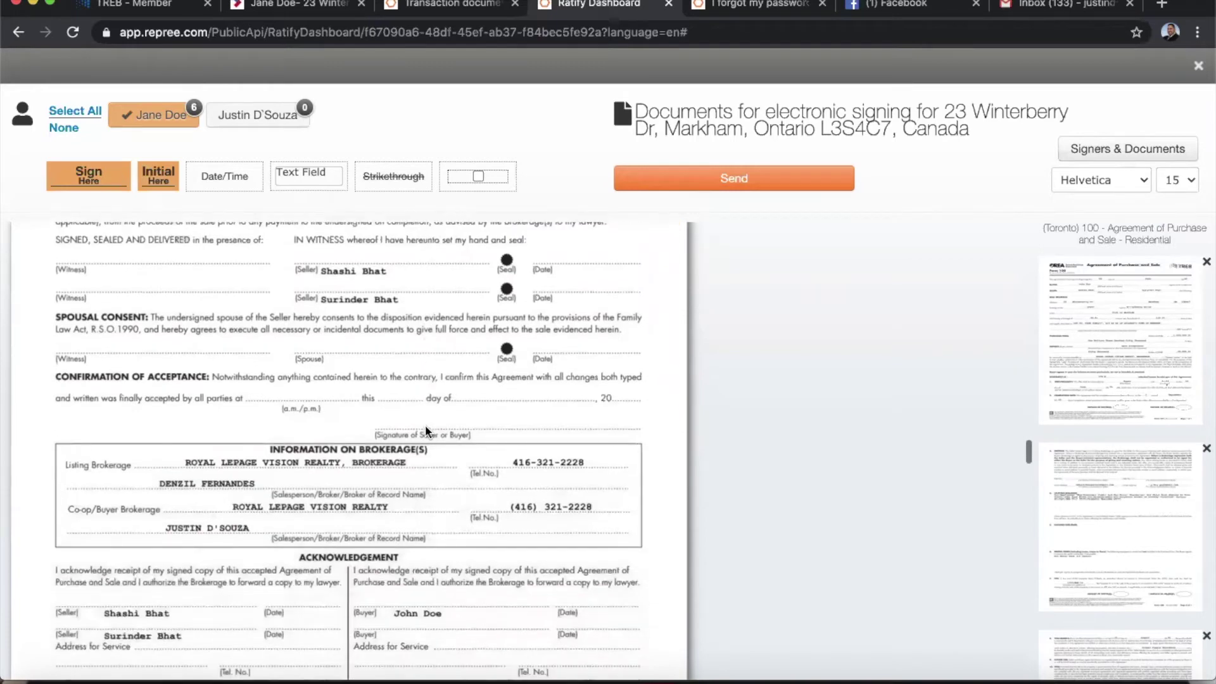
scroll(425, 432, down, 3)
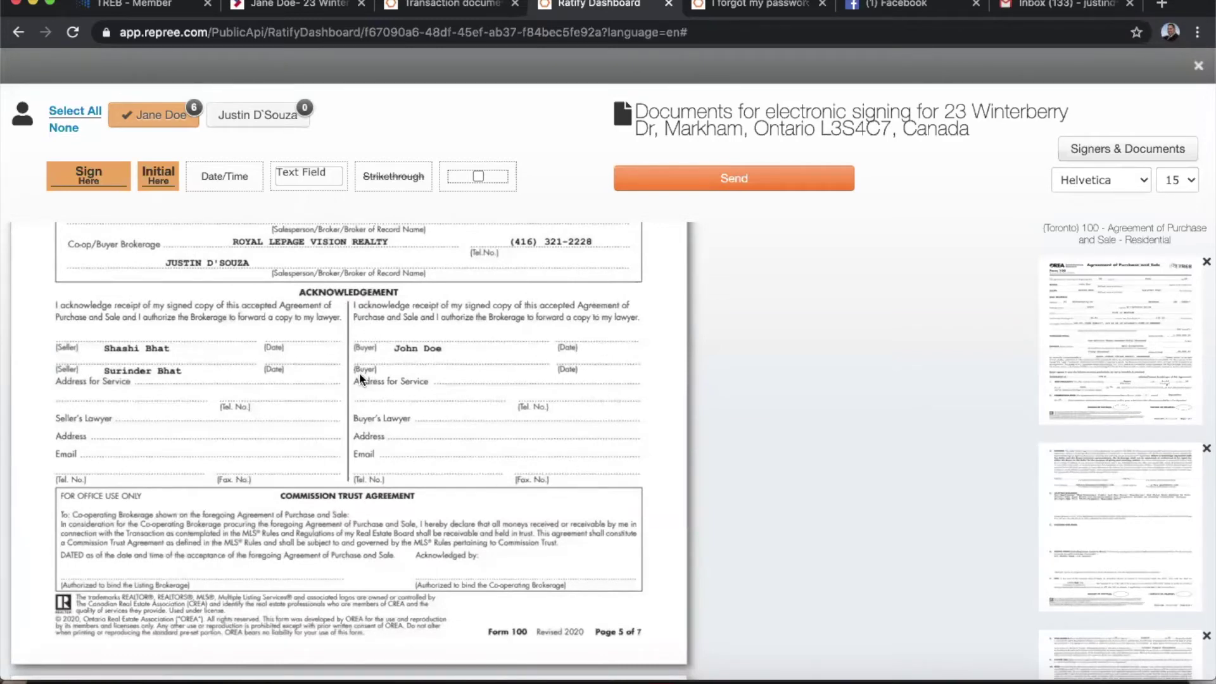
scroll(358, 372, down, 3)
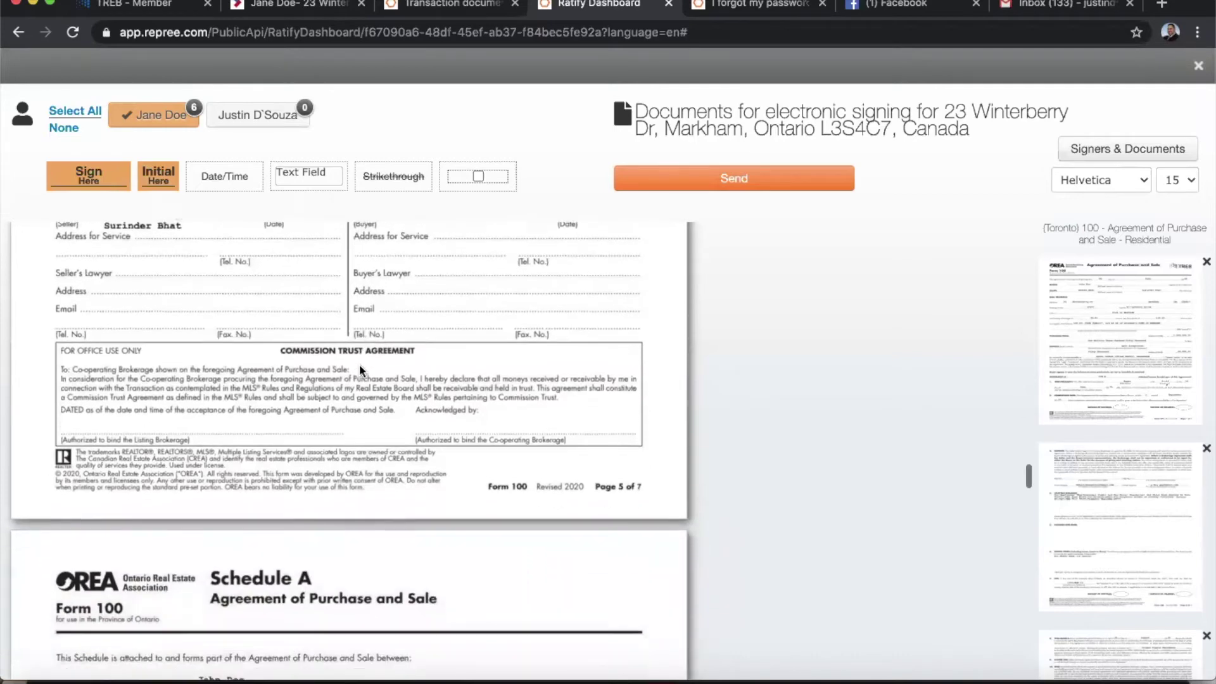
scroll(359, 370, down, 1)
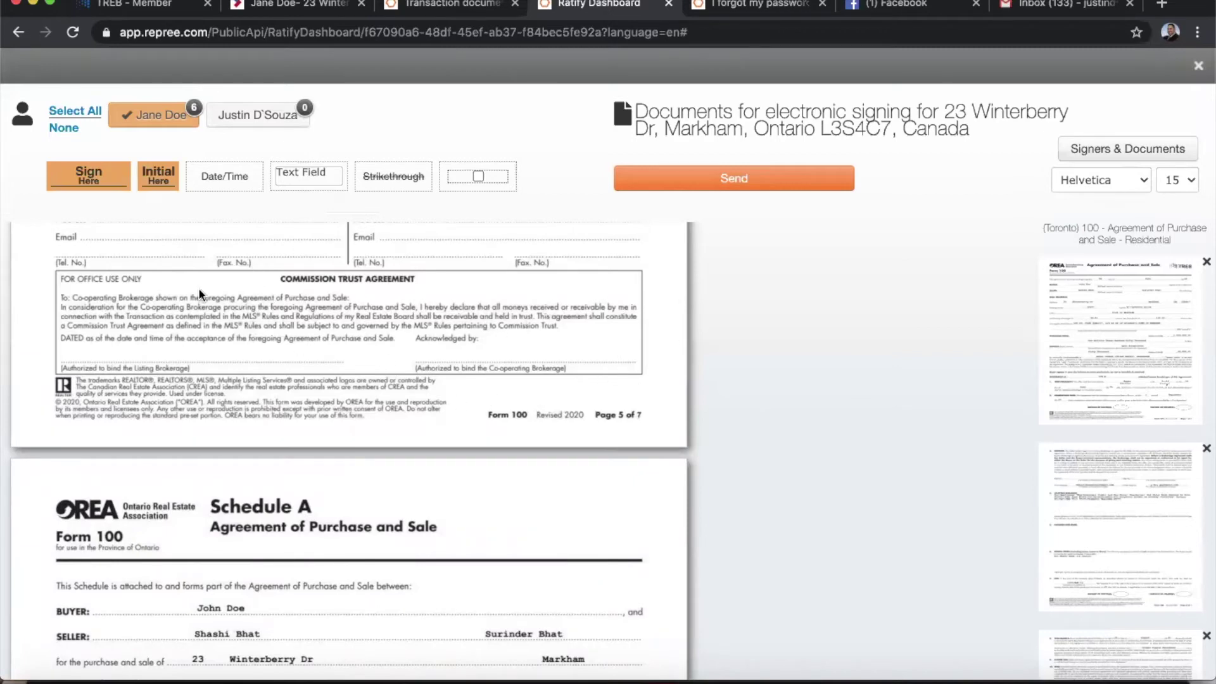
Make the buyer's agent the only active signer and place their signature beside 'Acknowledged by'.
click(233, 116)
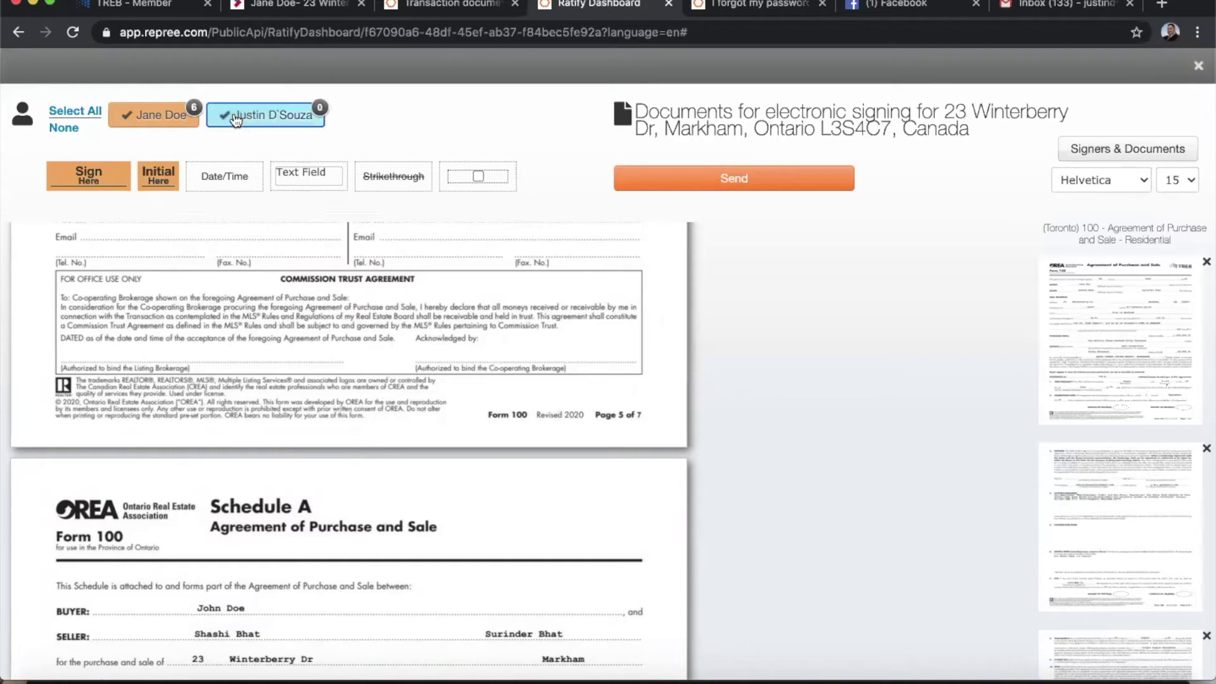
click(138, 117)
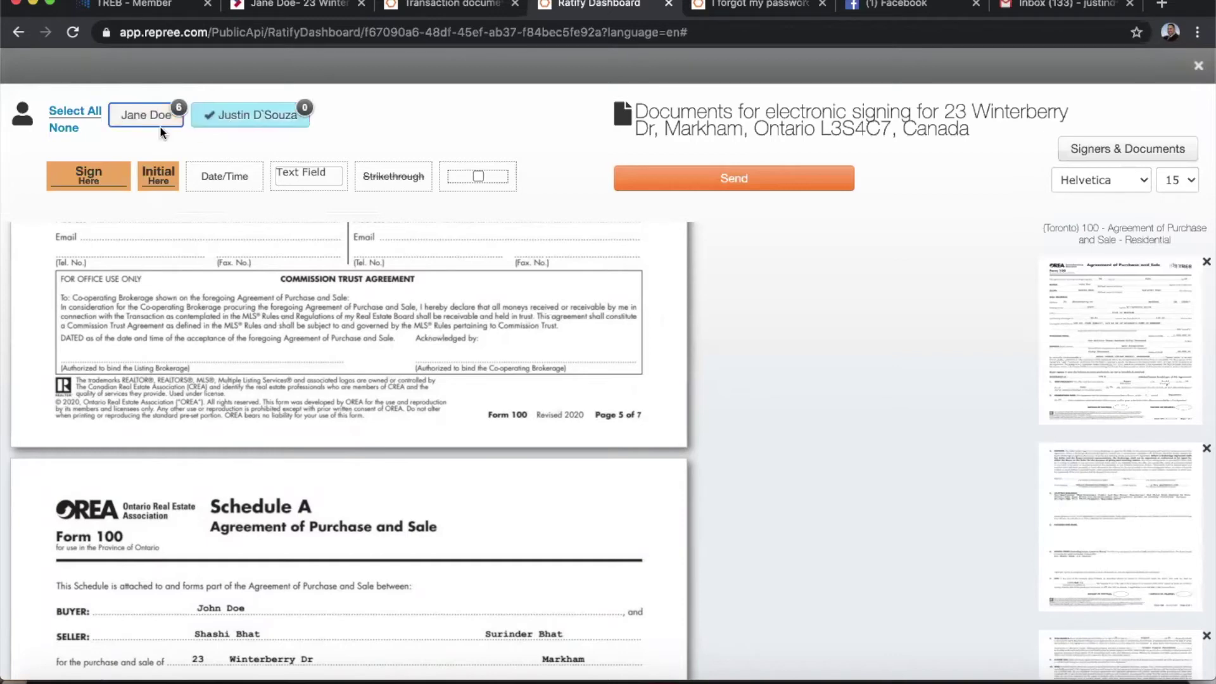
click(150, 116)
click(245, 124)
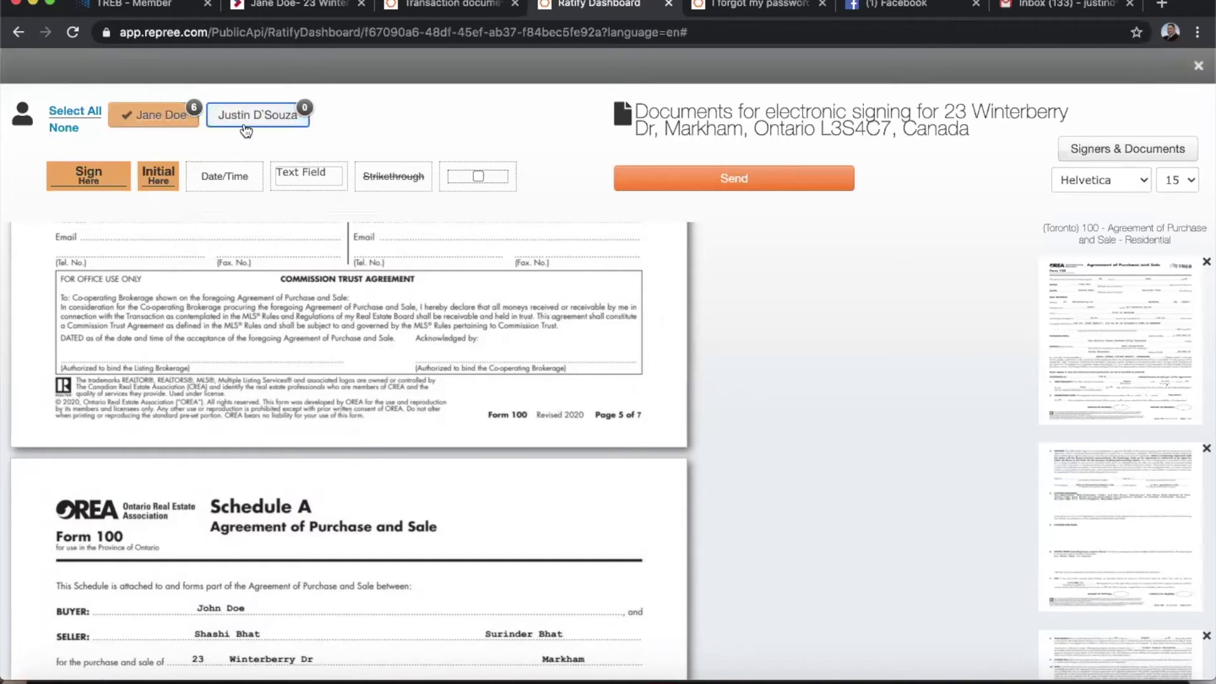
click(156, 116)
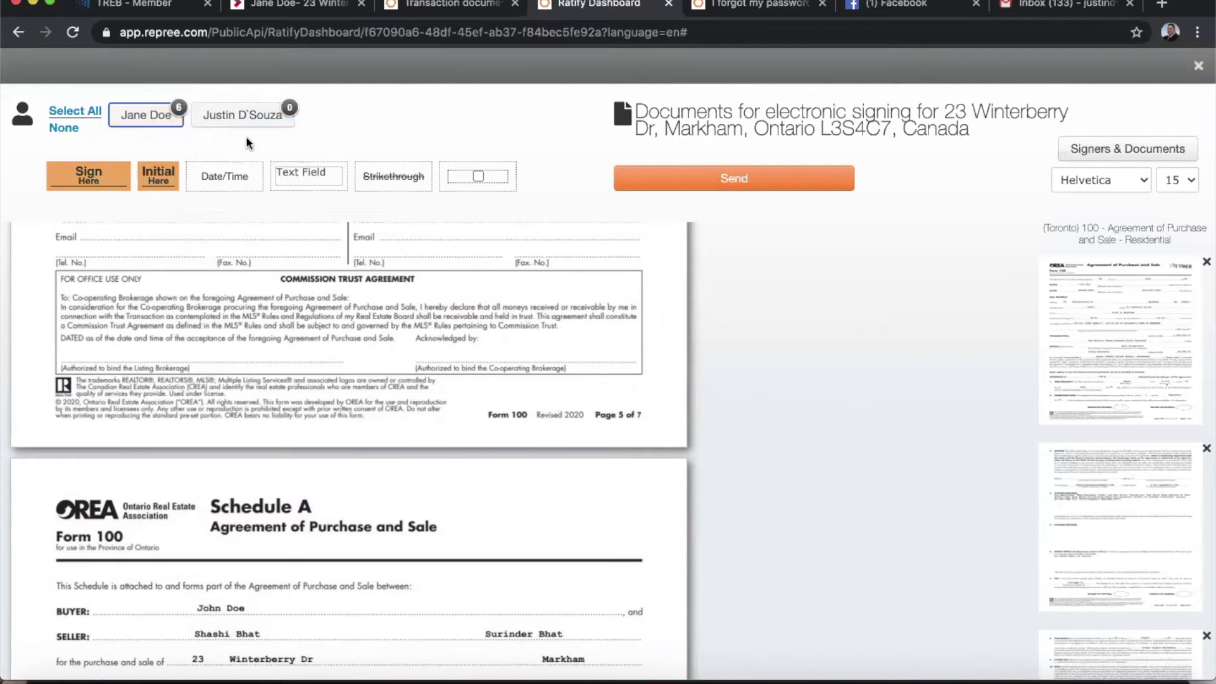
click(239, 117)
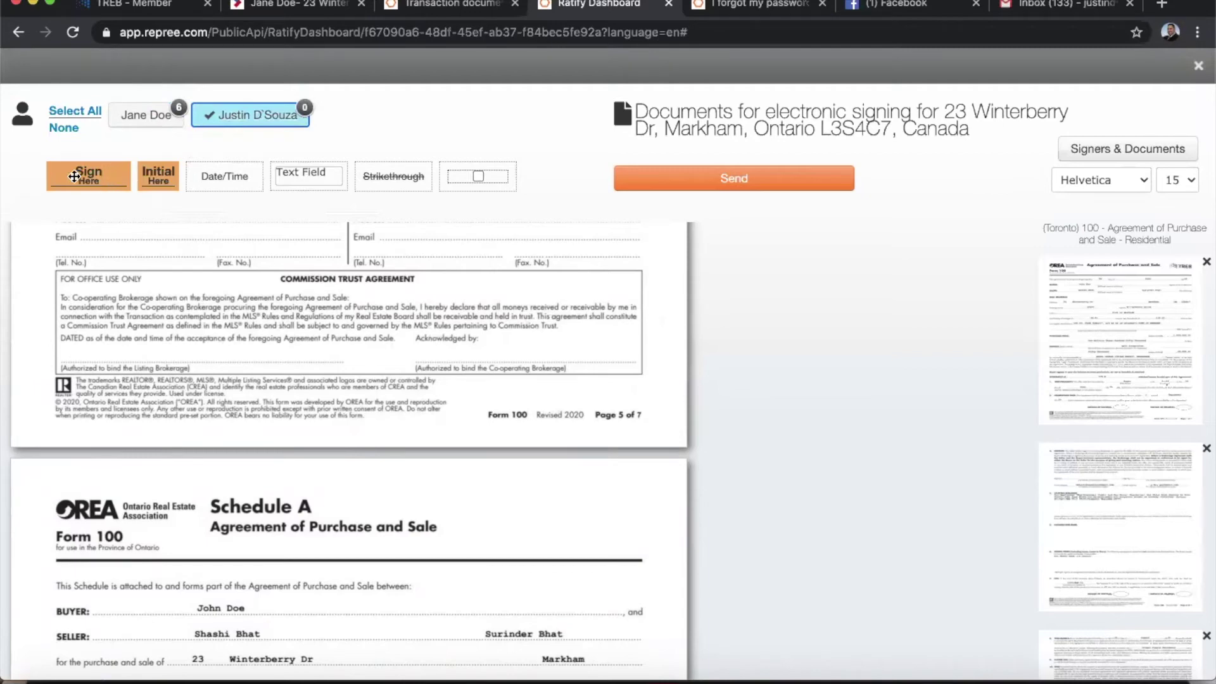
drag(74, 177, 440, 351)
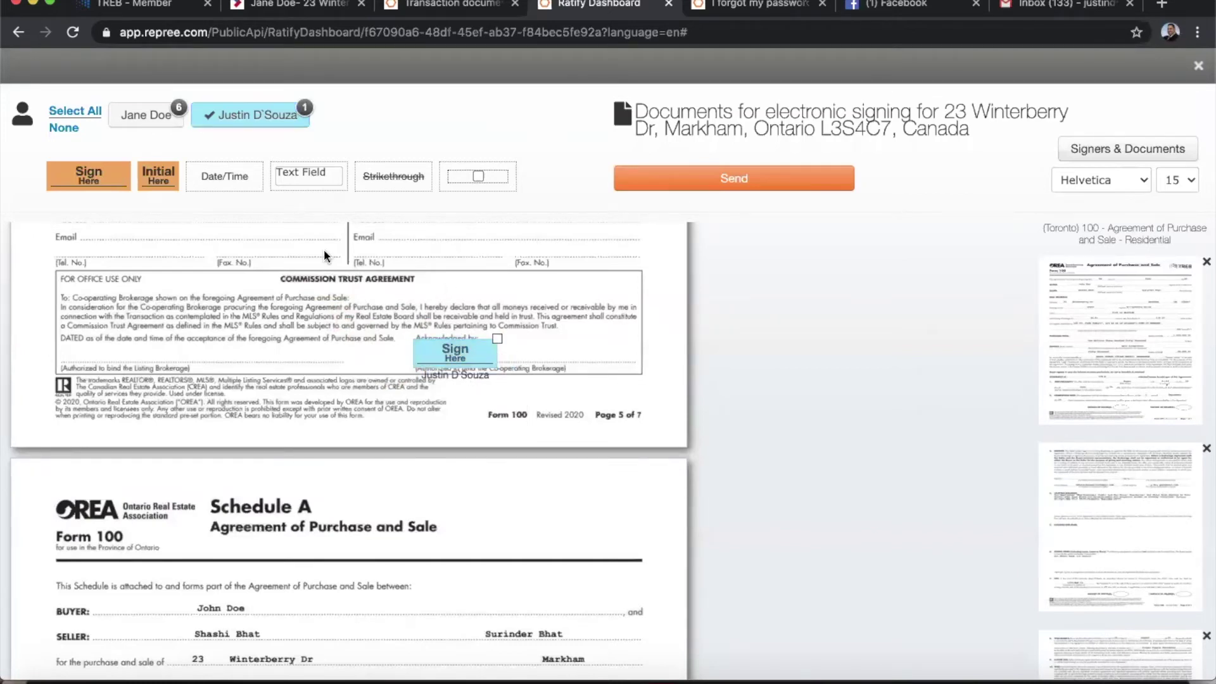
click(247, 119)
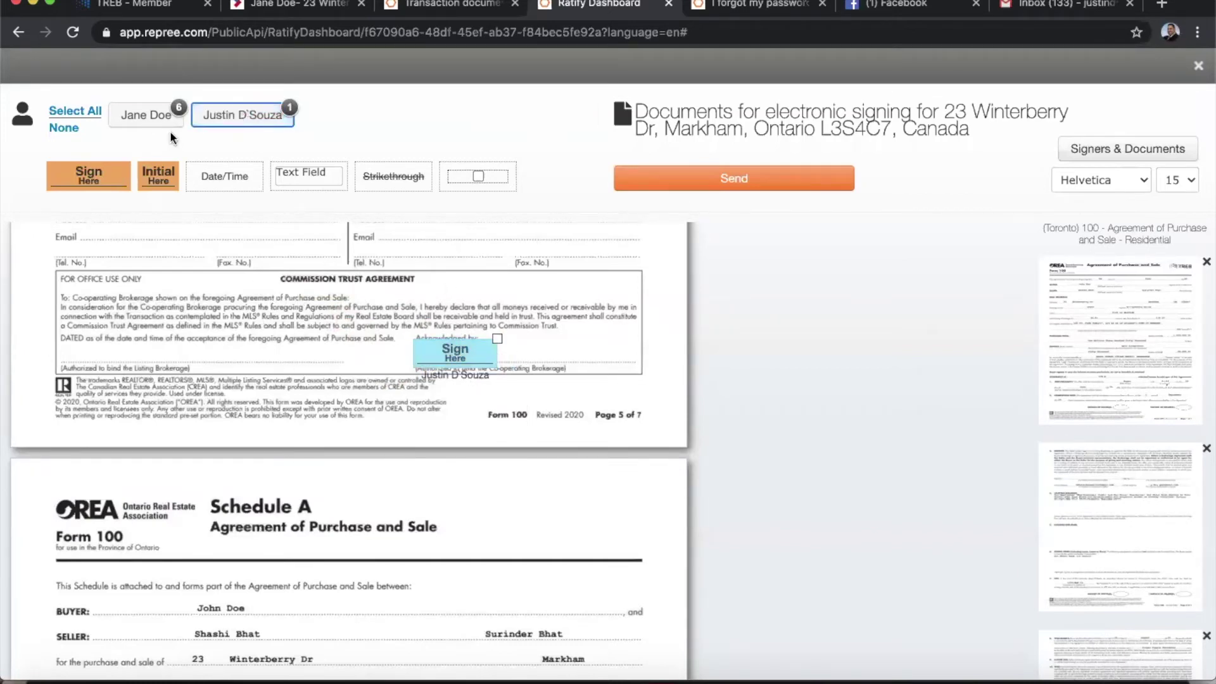
Reactivate the buyer and place initial fields in the page 6 and page 7 buyer-initials ovals.
click(139, 115)
scroll(342, 400, down, 3)
scroll(342, 404, down, 9)
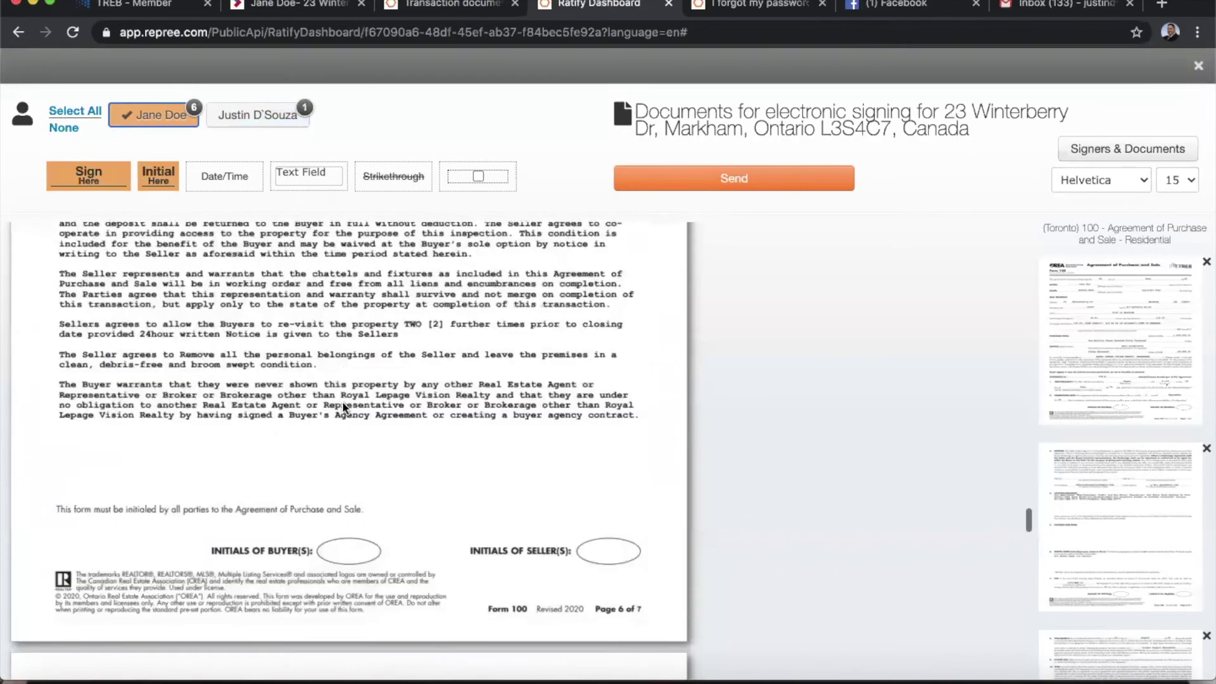
scroll(343, 403, down, 1)
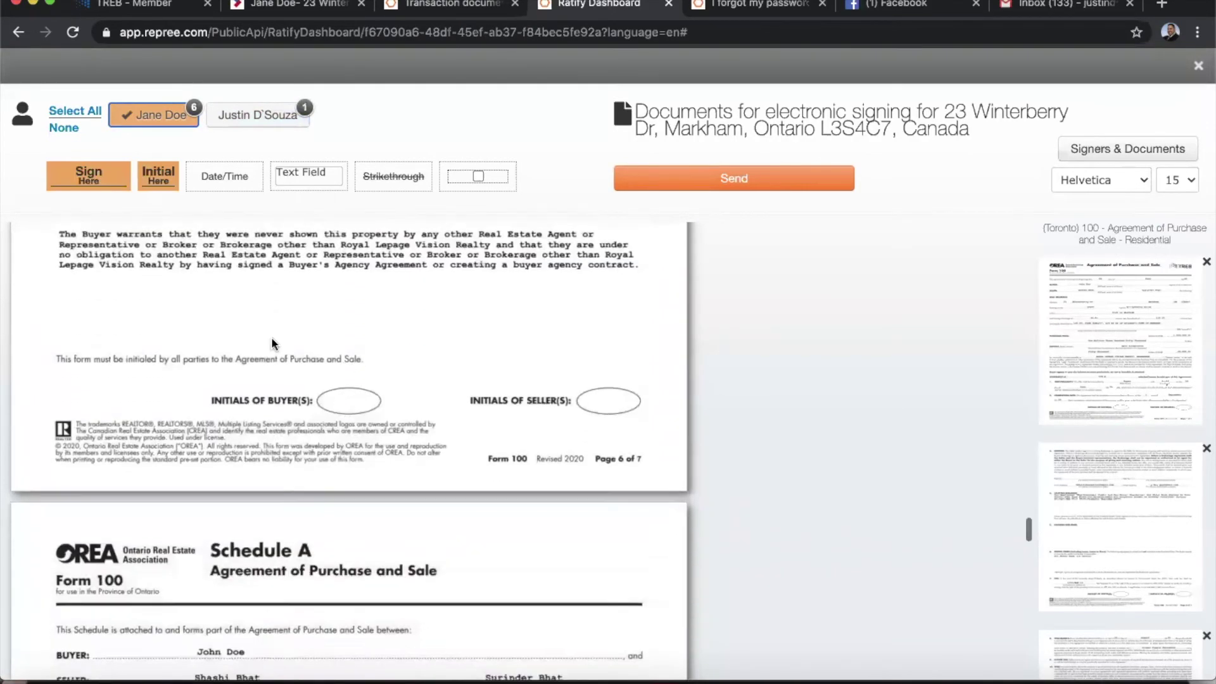
right_click(152, 175)
click(353, 348)
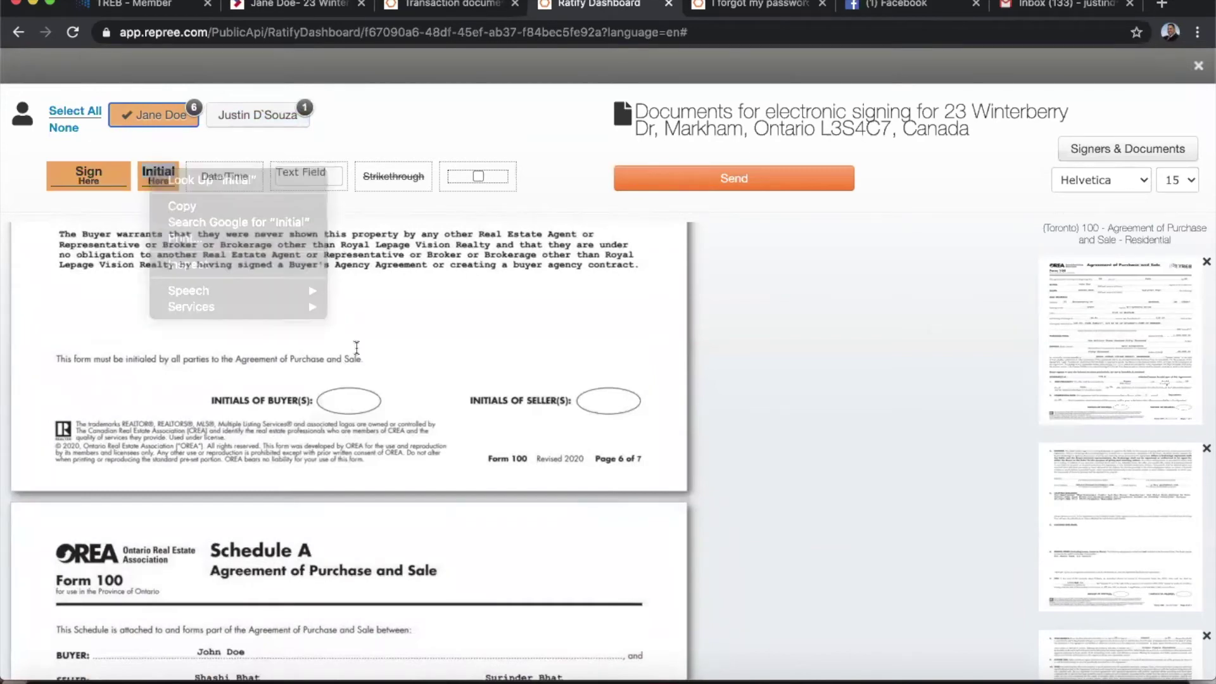
click(357, 350)
drag(365, 352, 352, 394)
scroll(423, 395, down, 15)
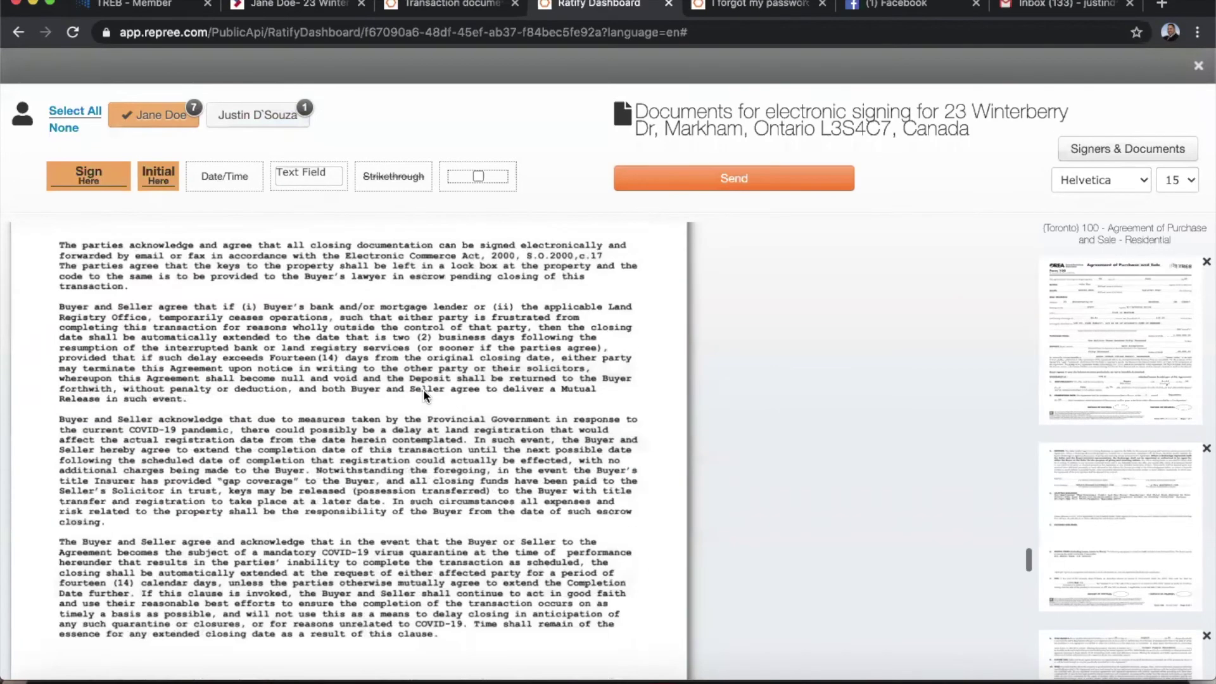
click(155, 170)
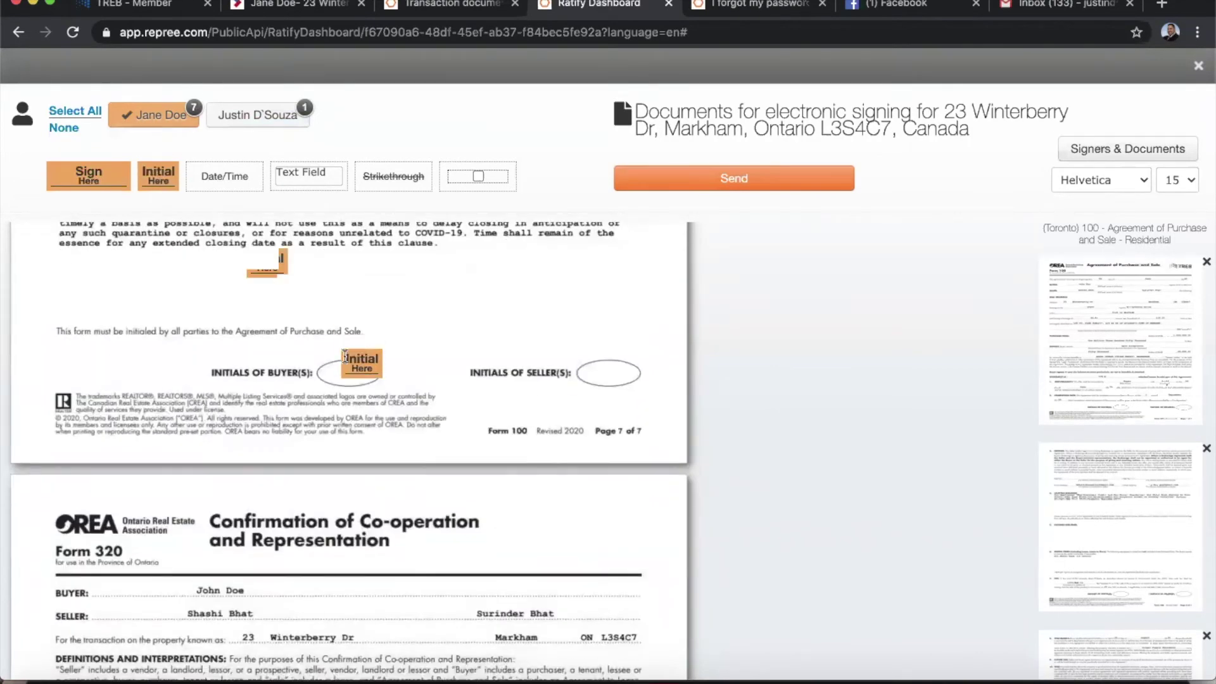
click(346, 362)
click(530, 342)
scroll(431, 376, down, 10)
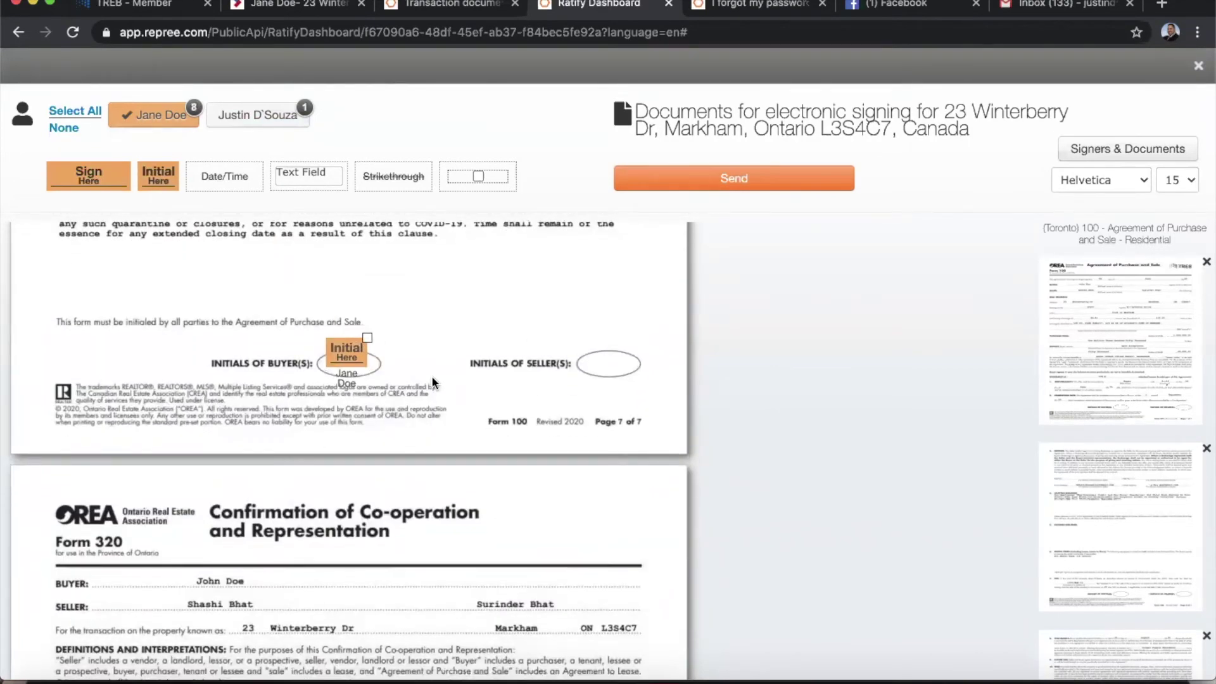
scroll(432, 379, down, 4)
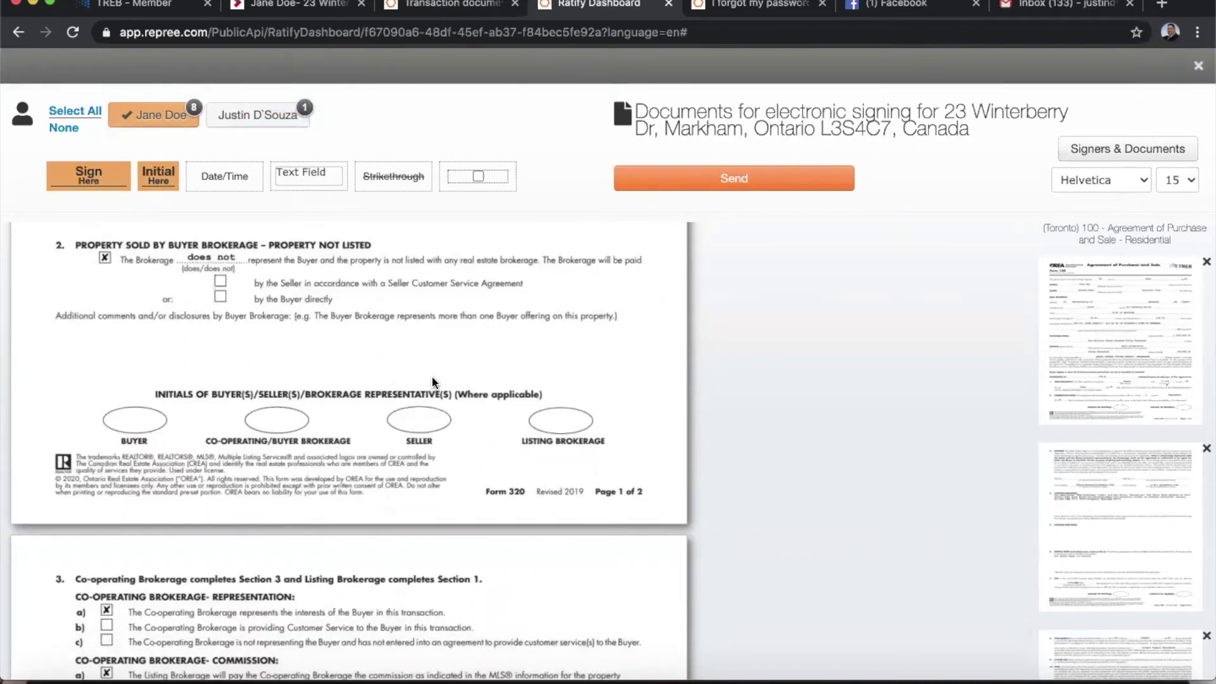
Activate the agent and place initials on Form 320's BUYER and CO-OPERATING/BUYER BROKERAGE ovals.
click(258, 114)
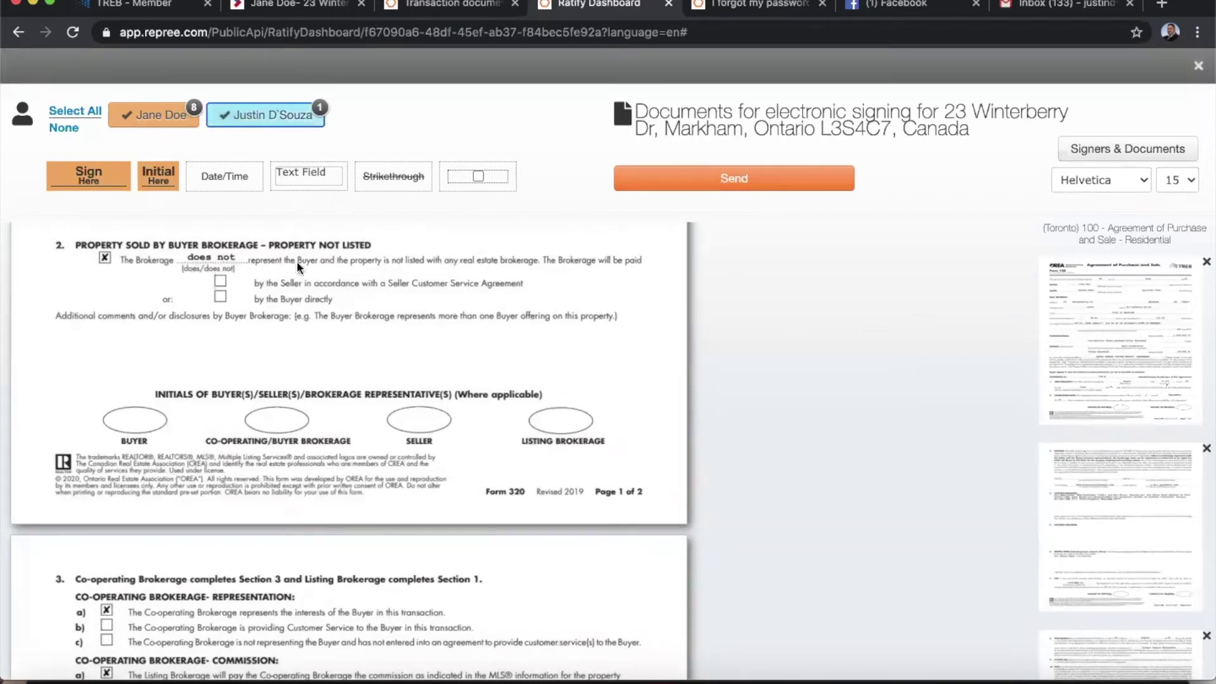
drag(153, 171, 130, 408)
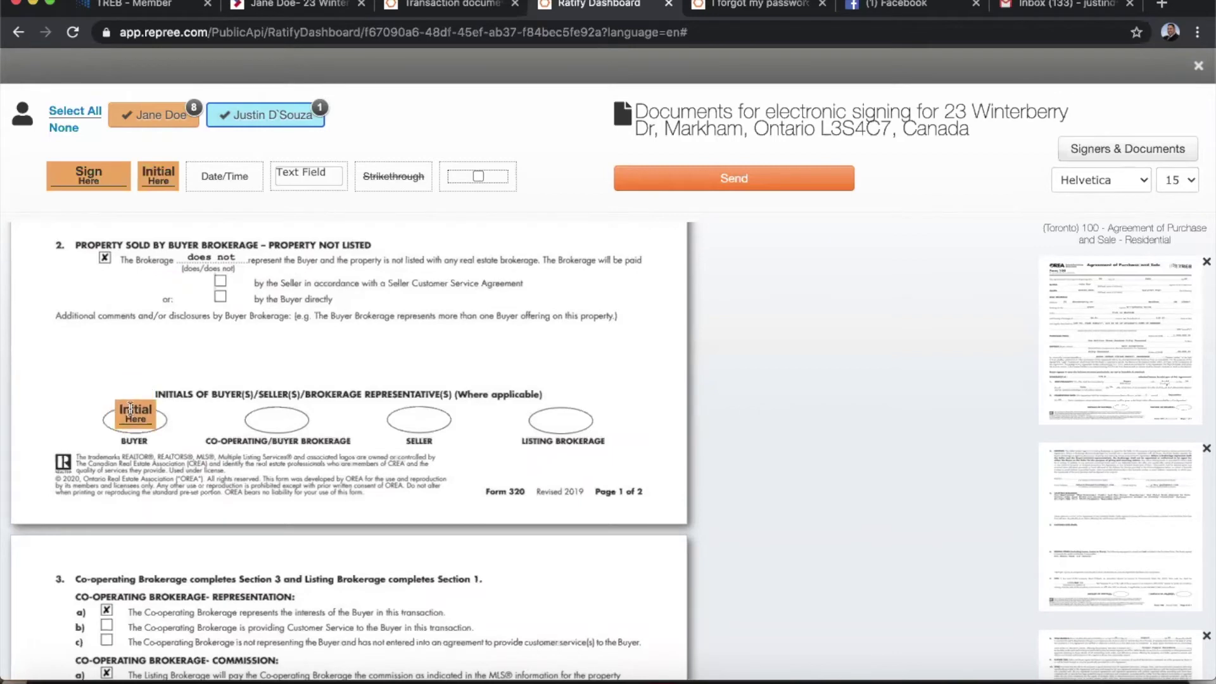
drag(183, 410, 277, 412)
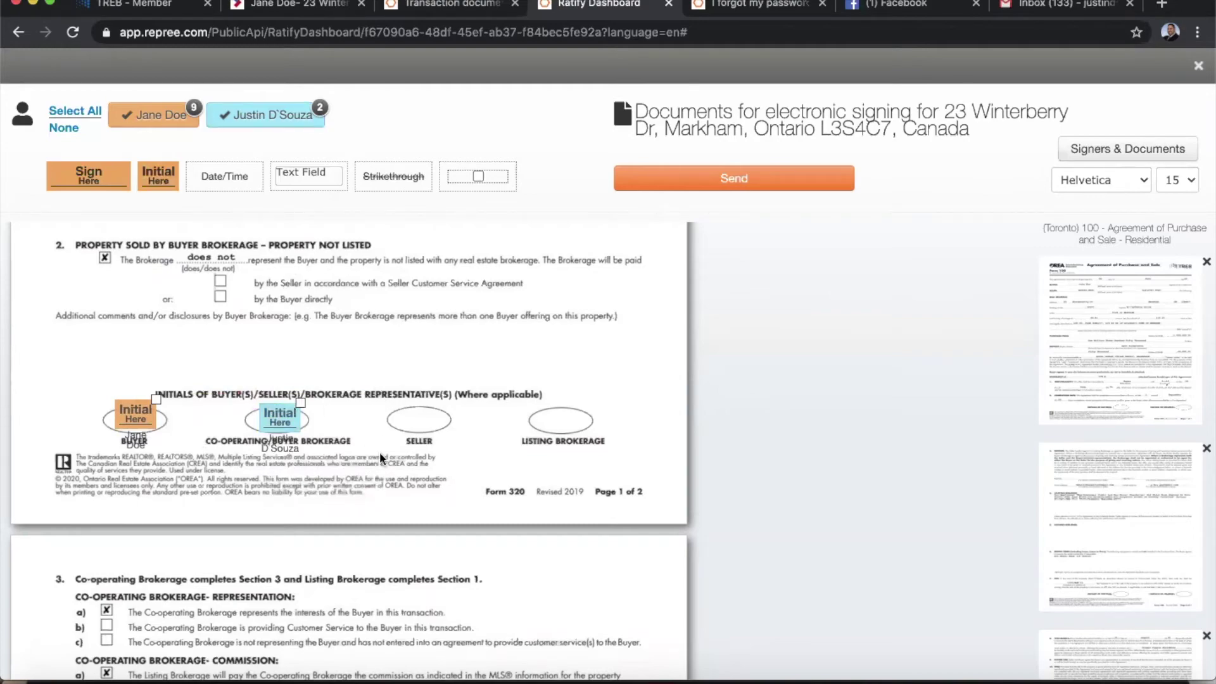
scroll(380, 452, down, 10)
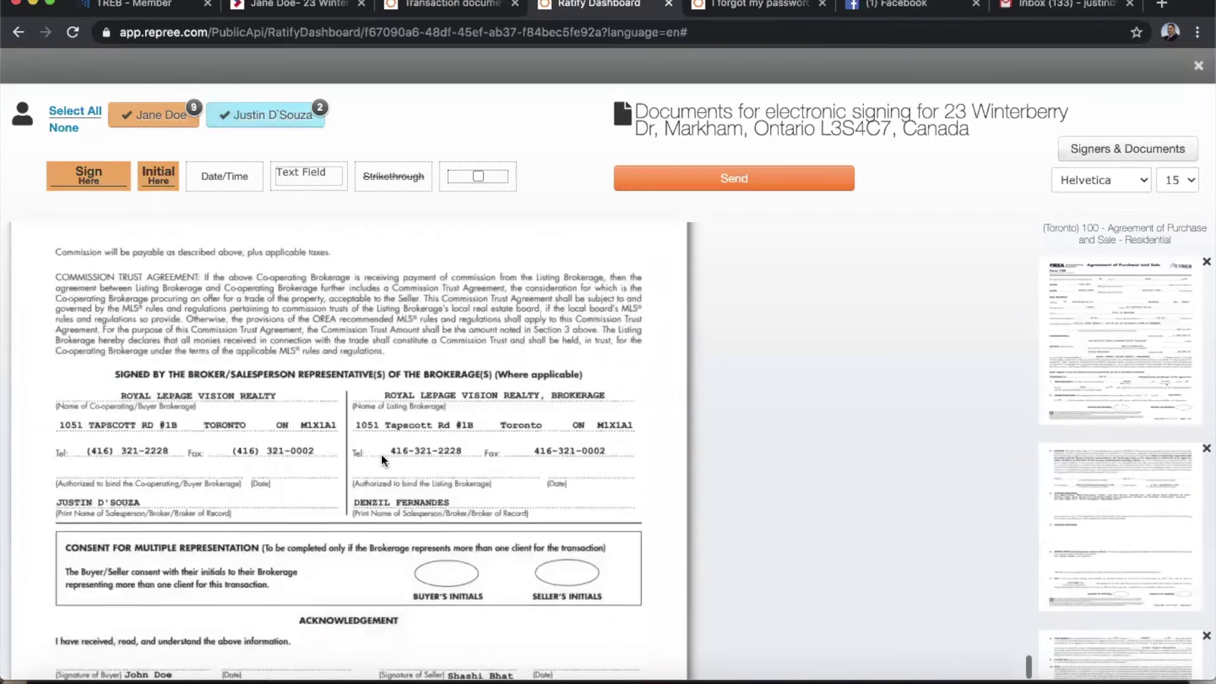
Add the agent's signature and a date-only field to the co-operating brokerage block.
click(147, 114)
scroll(261, 370, up, 1)
scroll(261, 371, down, 1)
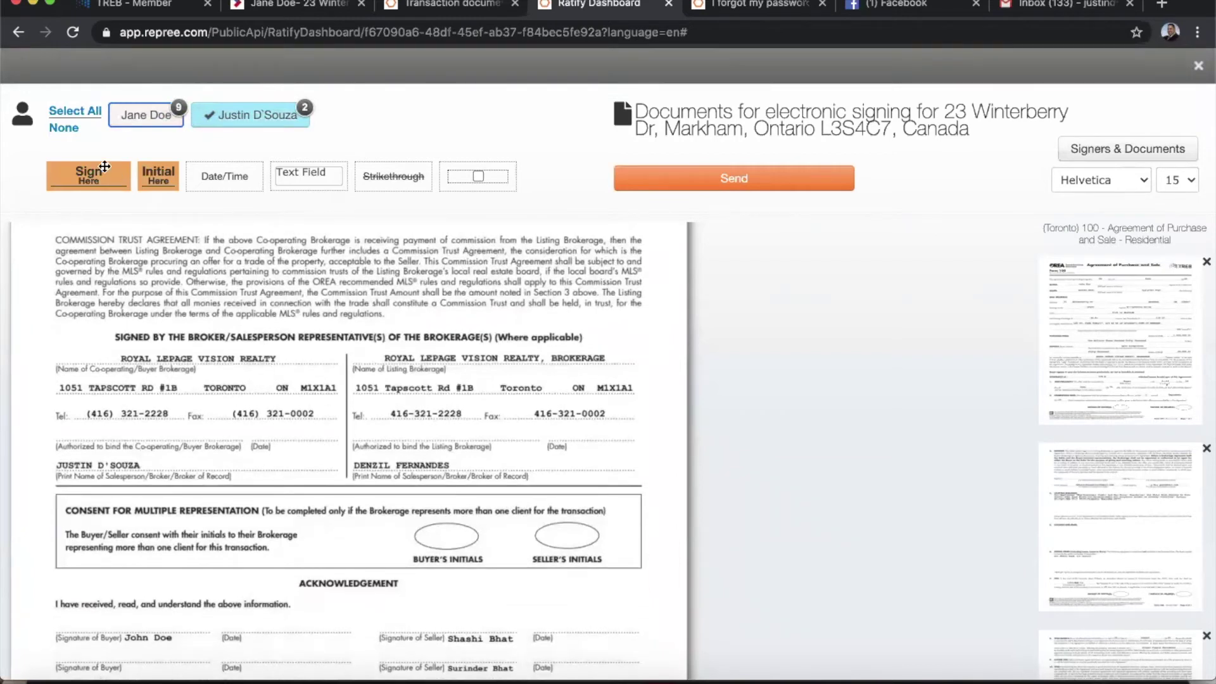
drag(85, 174, 94, 430)
drag(226, 173, 273, 431)
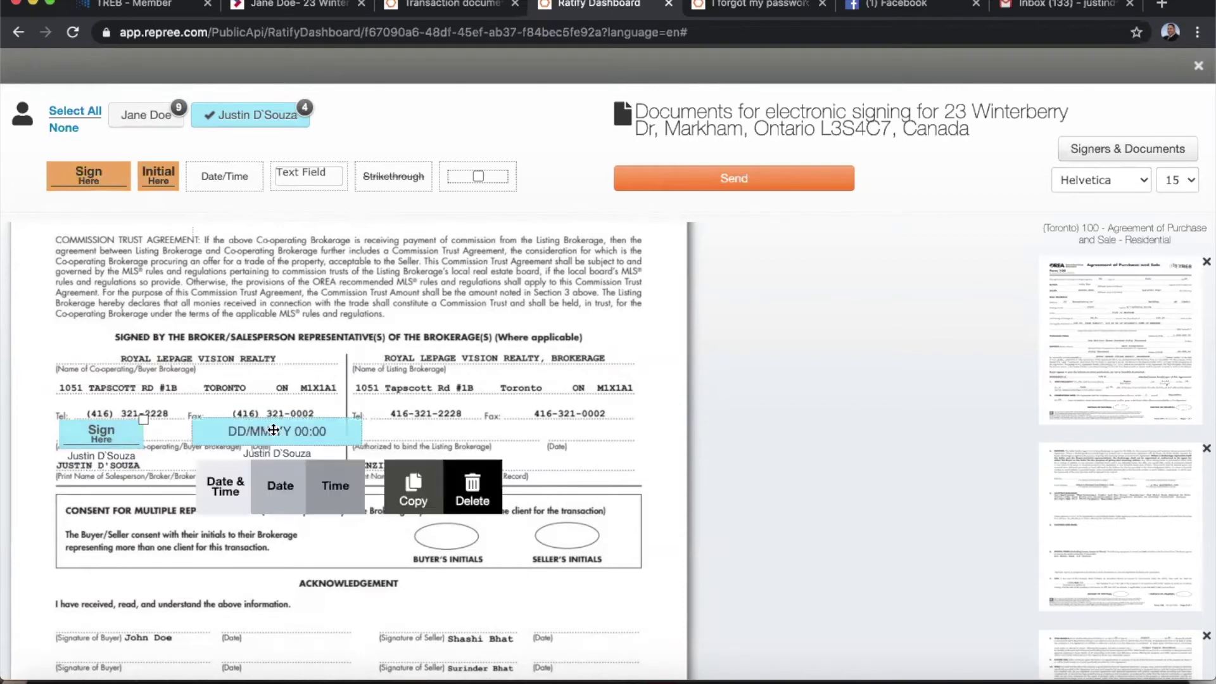
click(277, 486)
scroll(470, 457, down, 3)
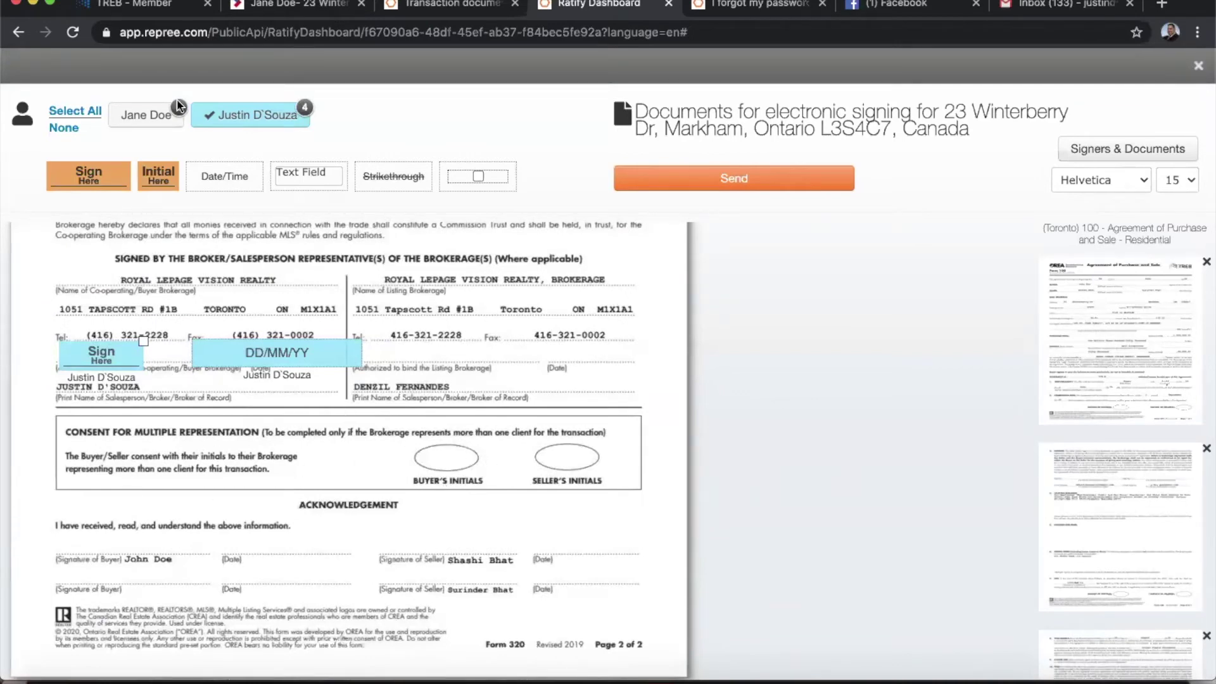
Add buyer initials in the consent oval, plus buyer signature and date on Form 320 page 2.
click(155, 115)
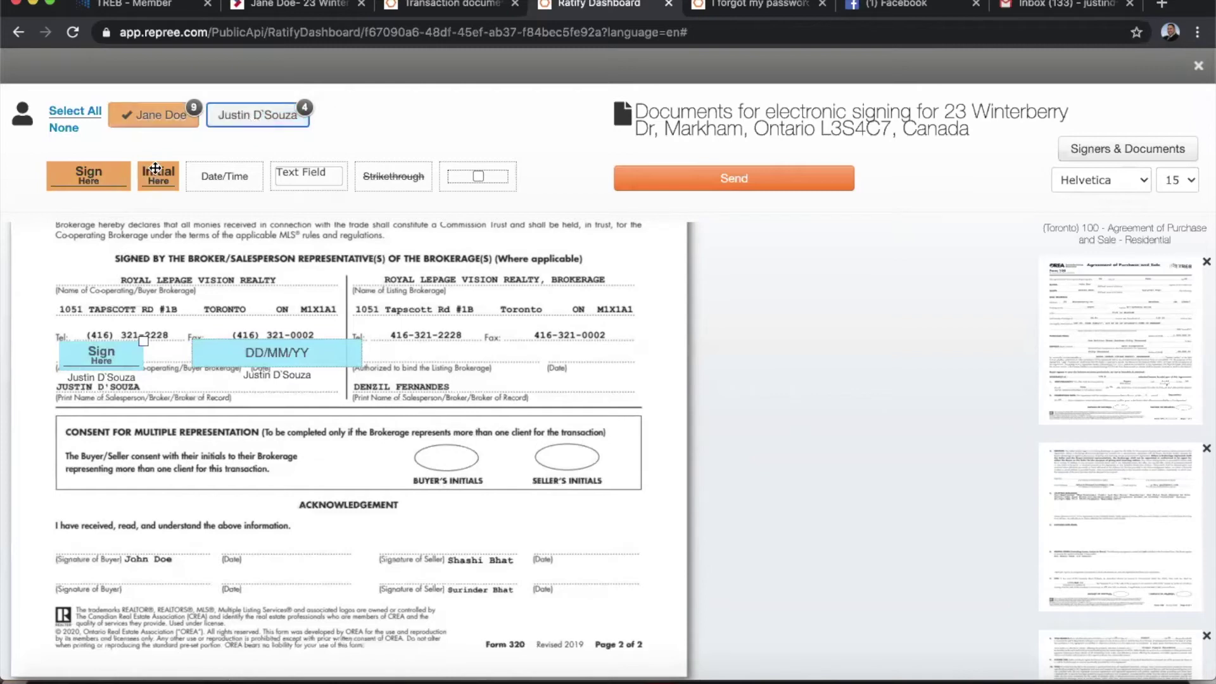
drag(155, 170, 443, 446)
click(287, 521)
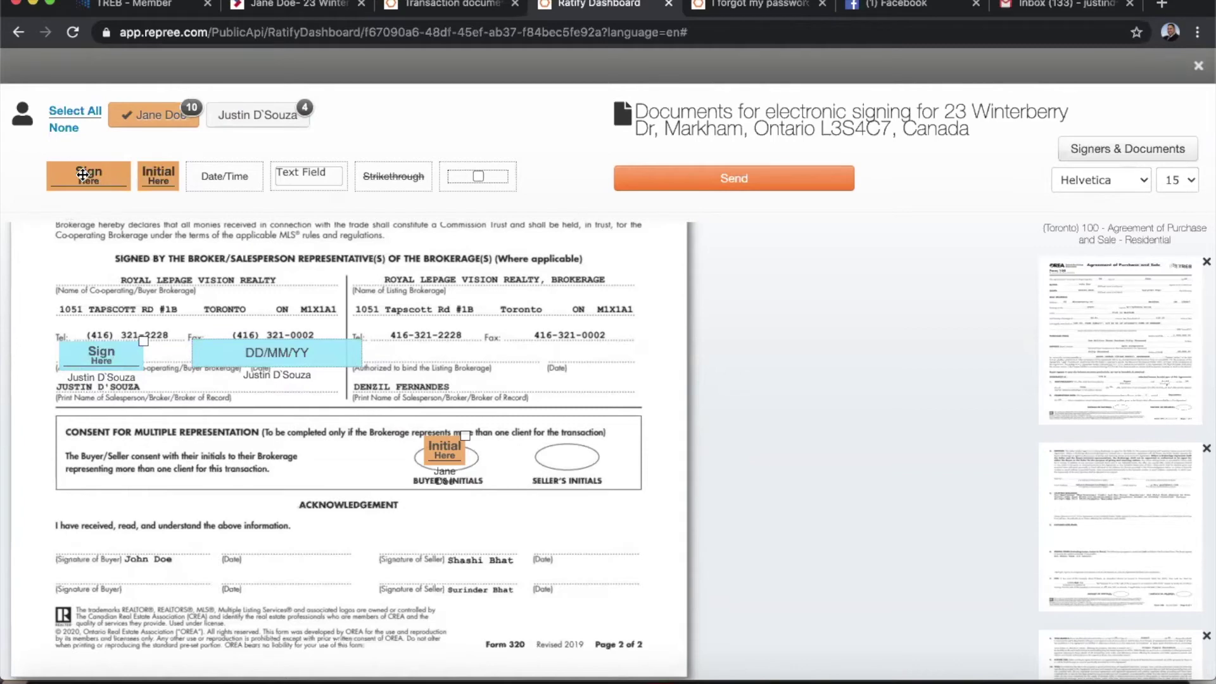
mouse_move(77, 182)
mouse_down()
mouse_move(111, 554)
mouse_move(86, 549)
mouse_up()
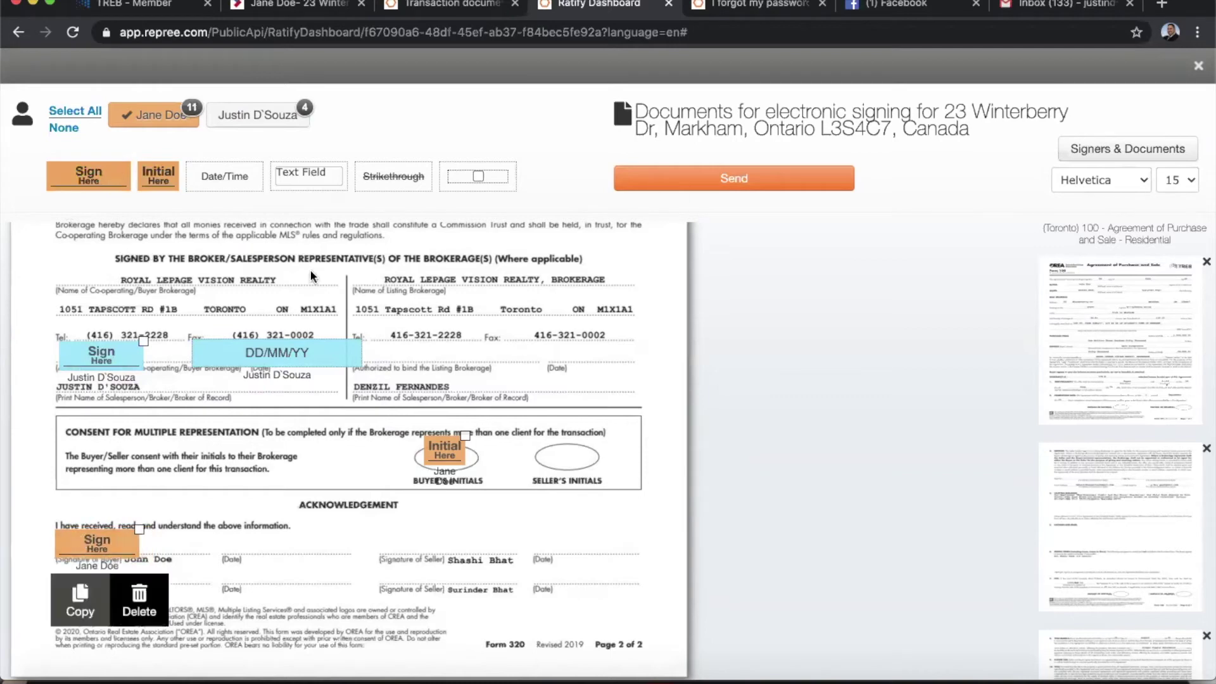
drag(215, 175, 222, 540)
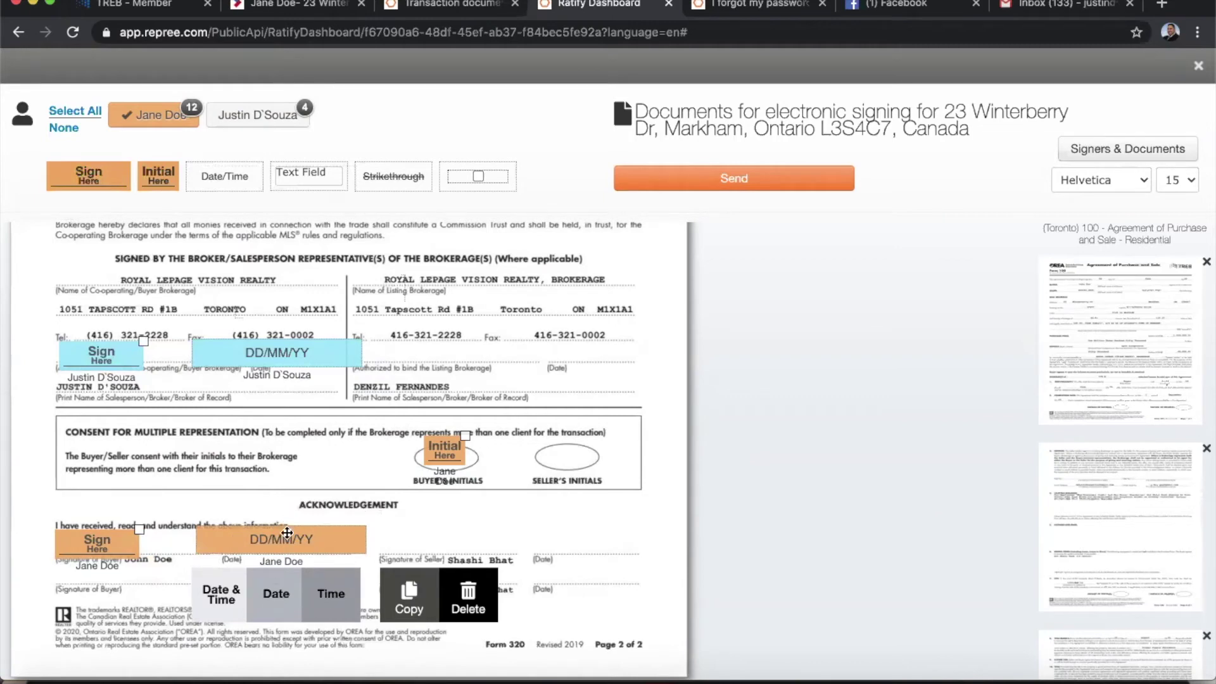
drag(287, 532, 294, 542)
click(447, 521)
Scroll up through Form 100 to the buyer's section 28 signature block on page 5.
scroll(646, 524, up, 12)
scroll(644, 524, up, 10)
scroll(644, 525, up, 12)
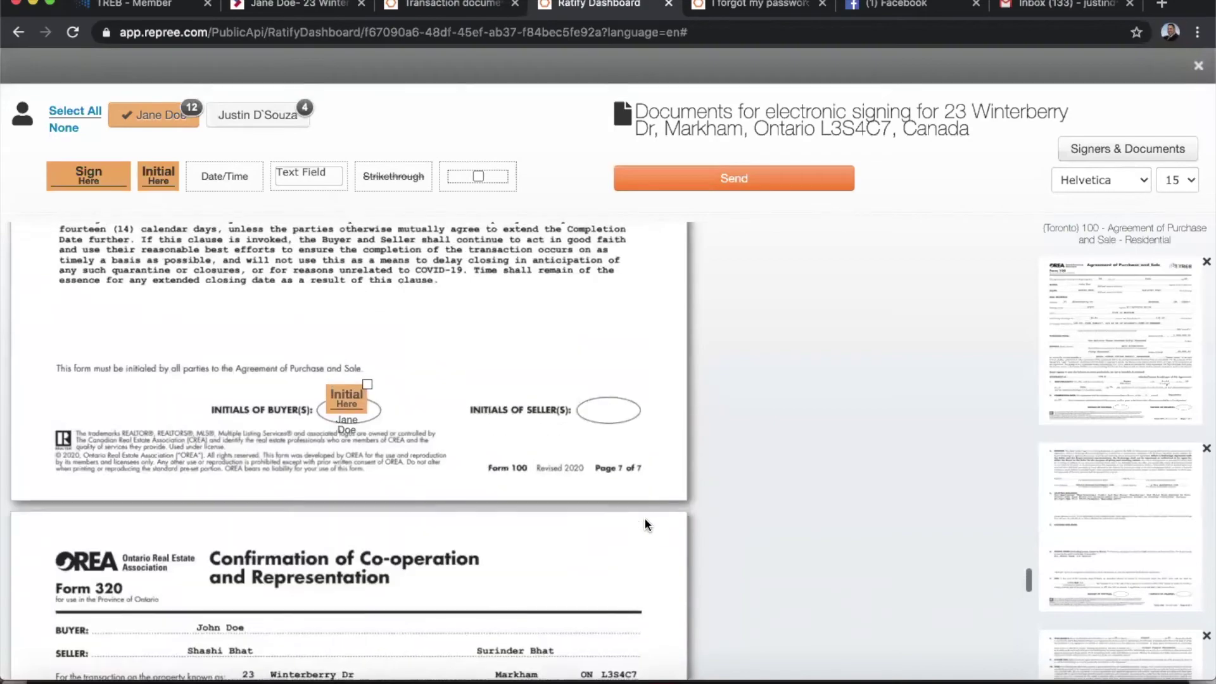
scroll(645, 525, up, 12)
scroll(645, 524, up, 12)
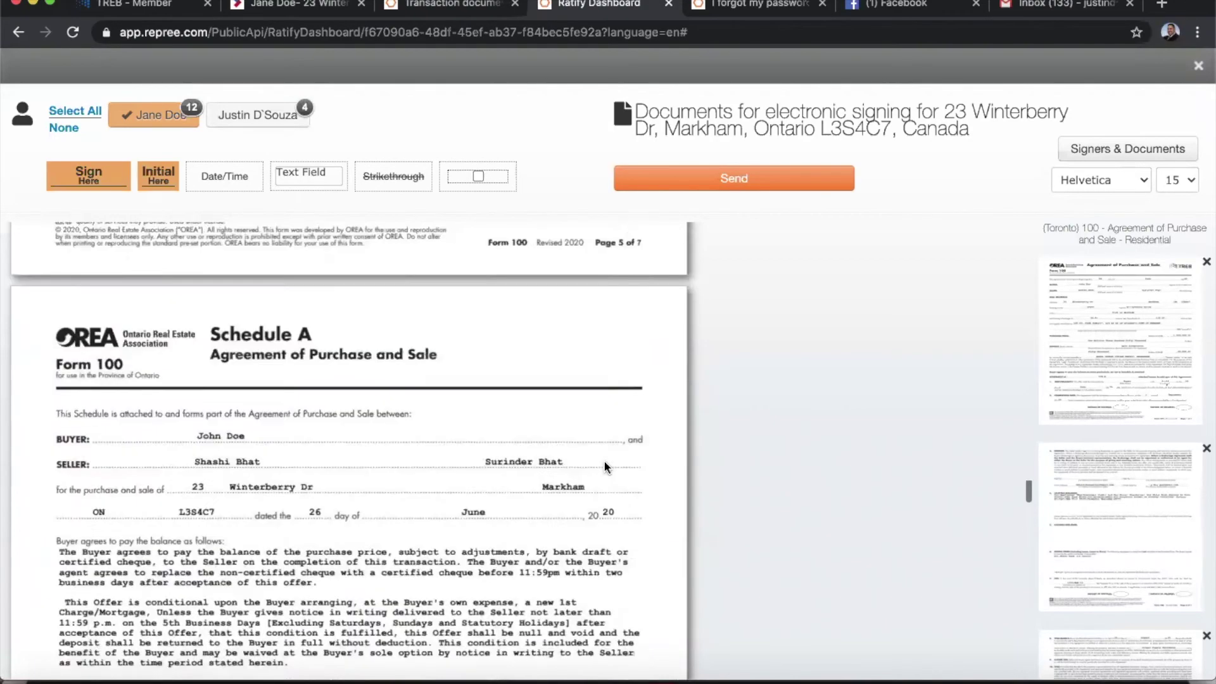
scroll(604, 461, up, 10)
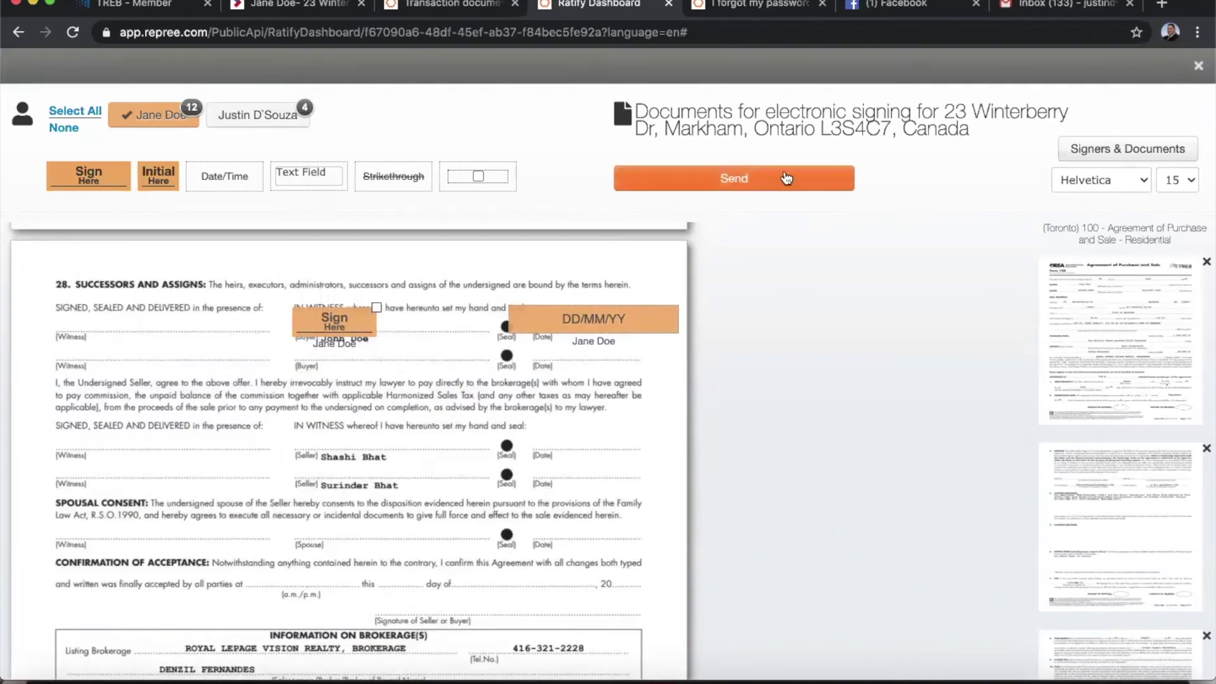
Send the signing request to both signers, then start signing from the Sign Audit page.
click(717, 179)
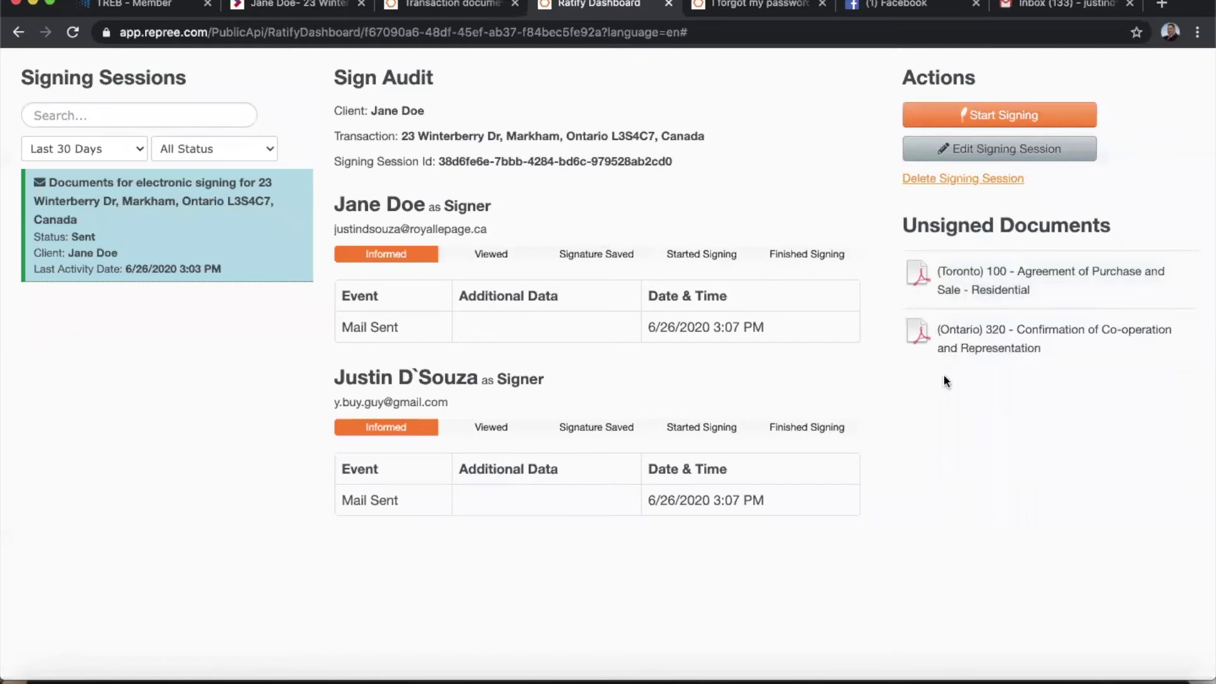
click(989, 116)
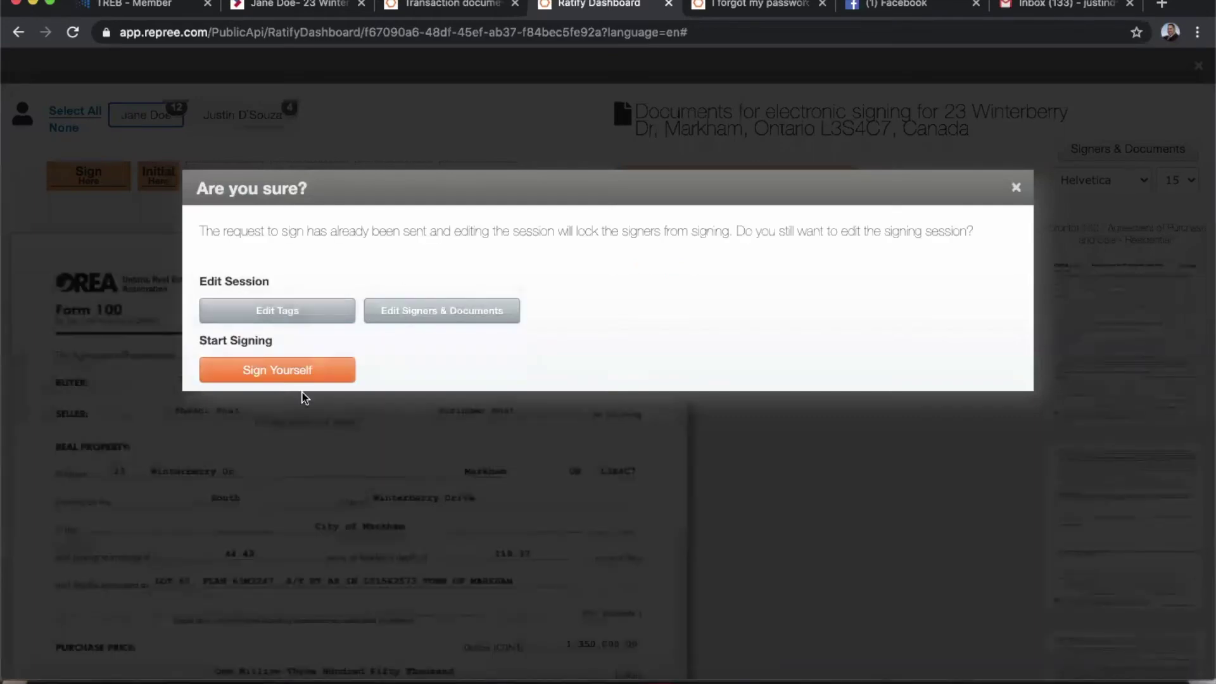
Choose to sign in person, consent to electronic signing, and begin signing.
click(264, 372)
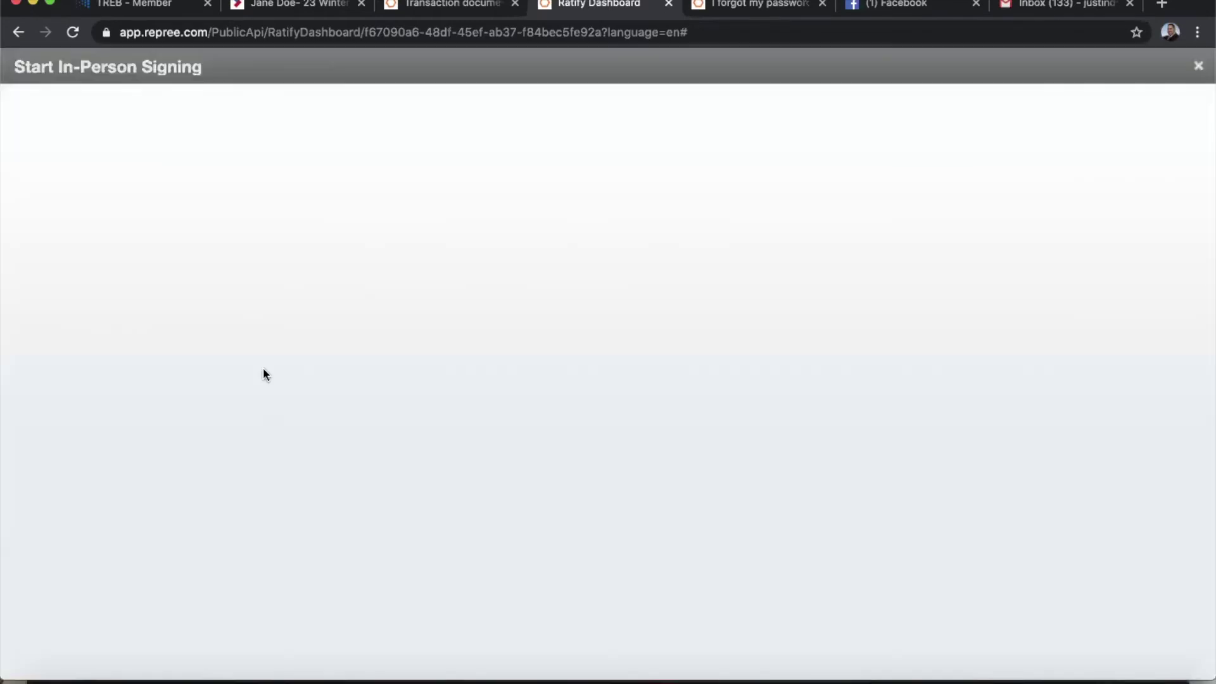
click(217, 182)
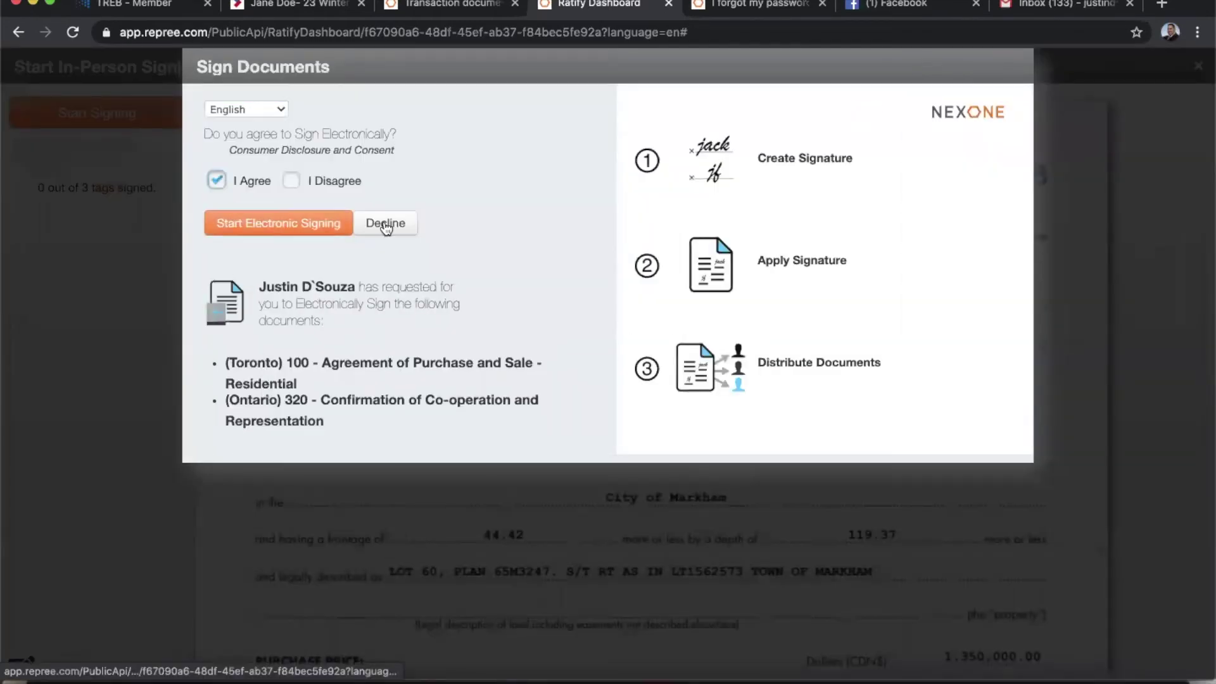
click(277, 224)
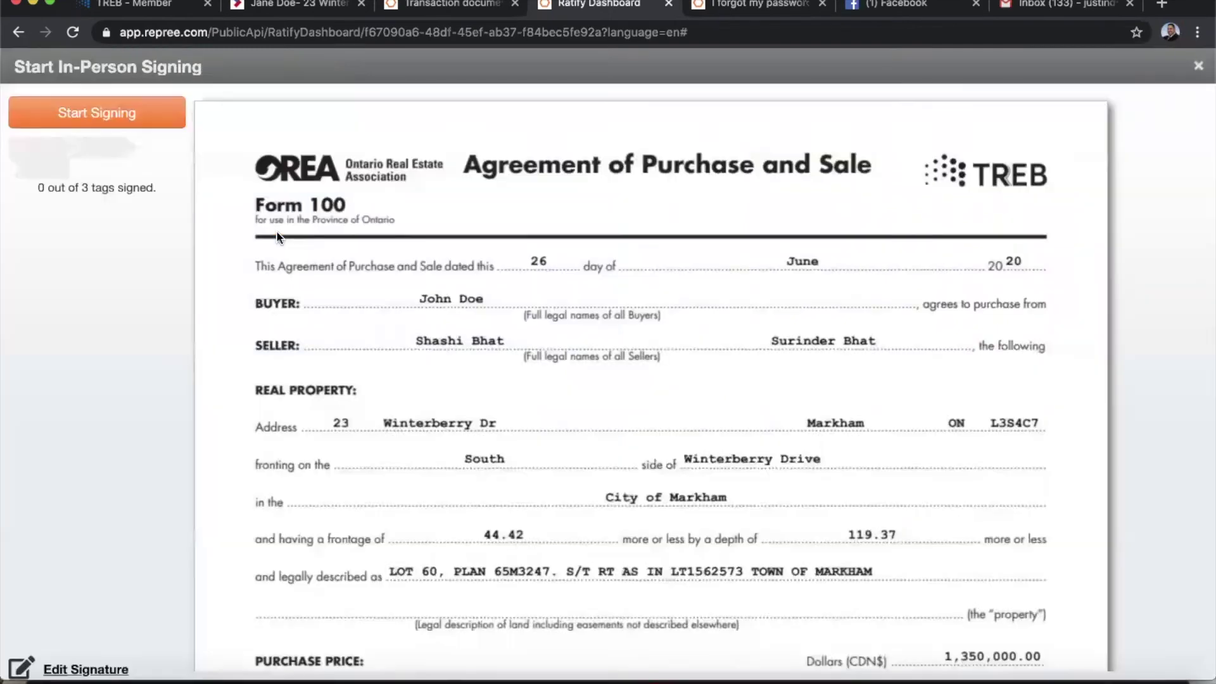
Sign the commission trust tag, initial the next tag, sign the Form 320 brokerage tag, and save.
click(112, 114)
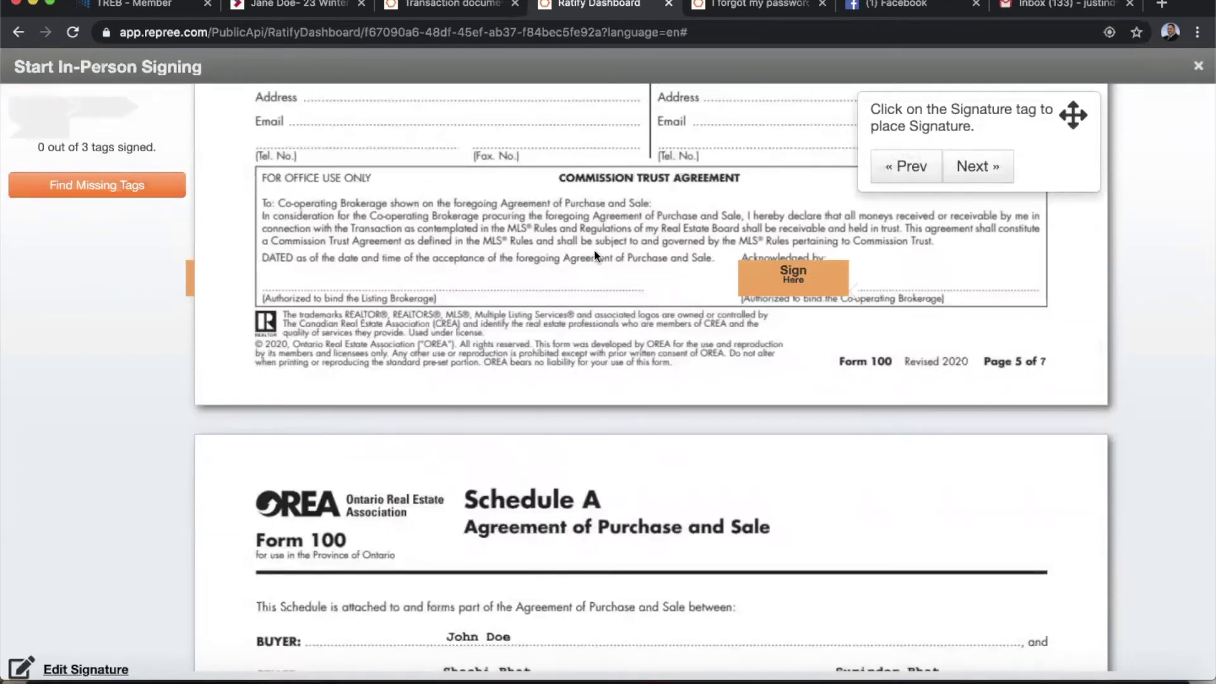
click(785, 287)
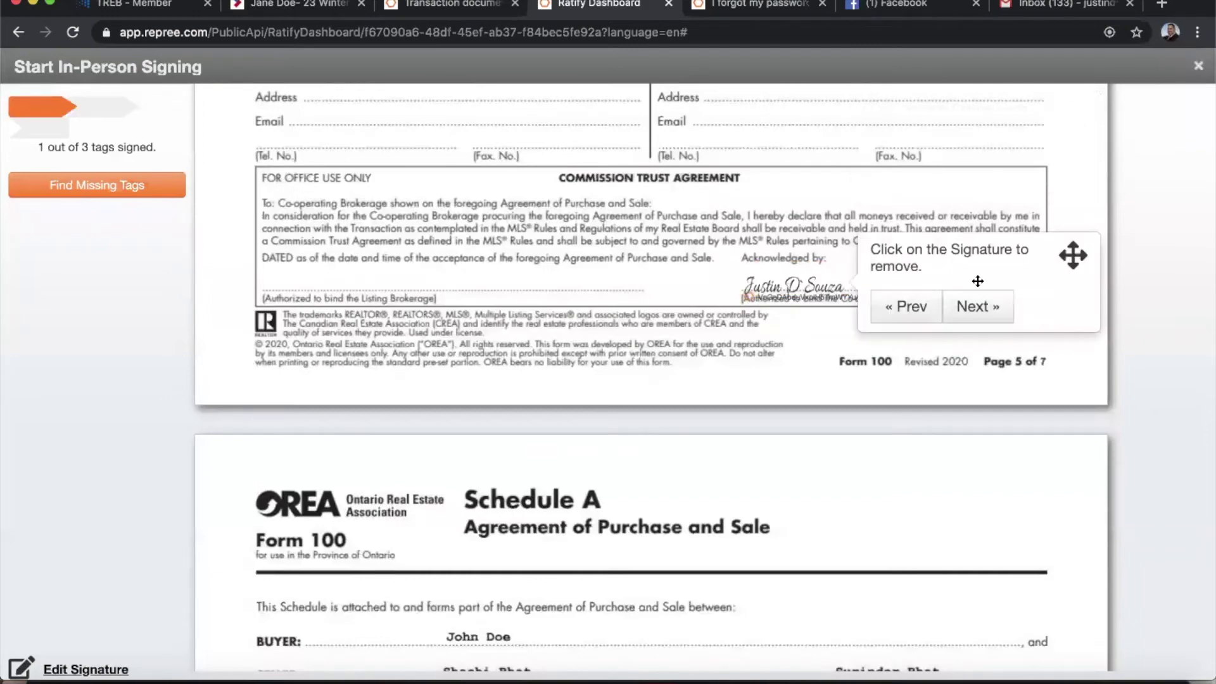
click(984, 312)
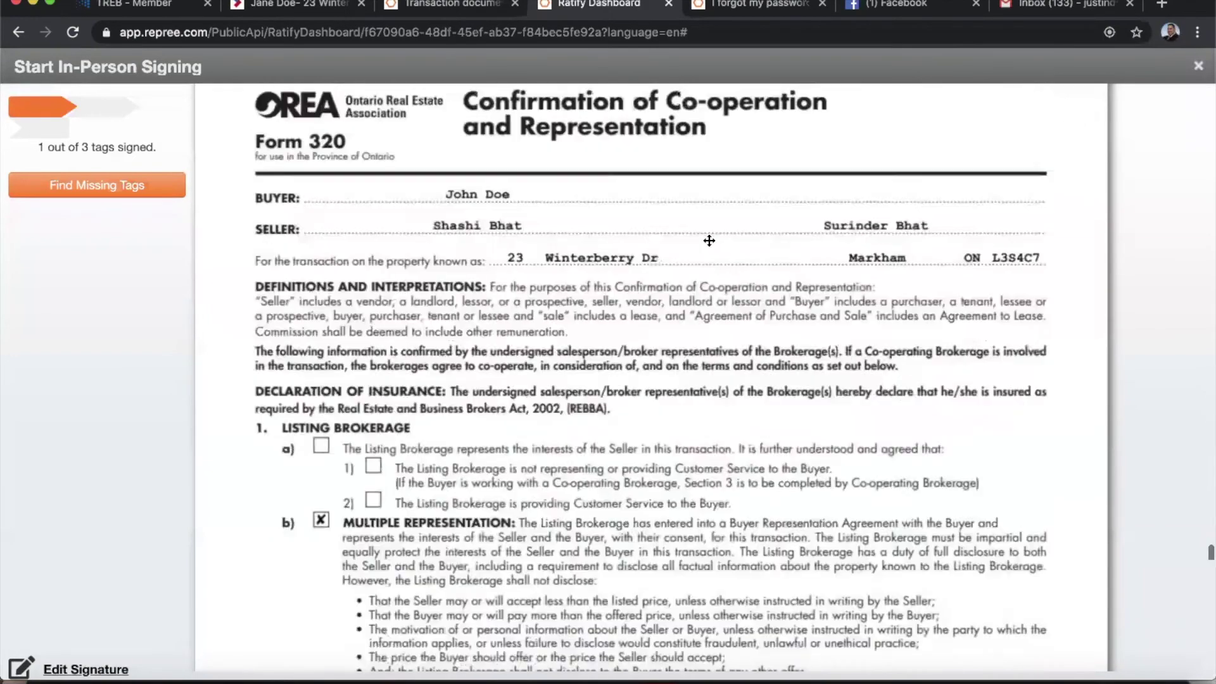
click(548, 236)
click(701, 250)
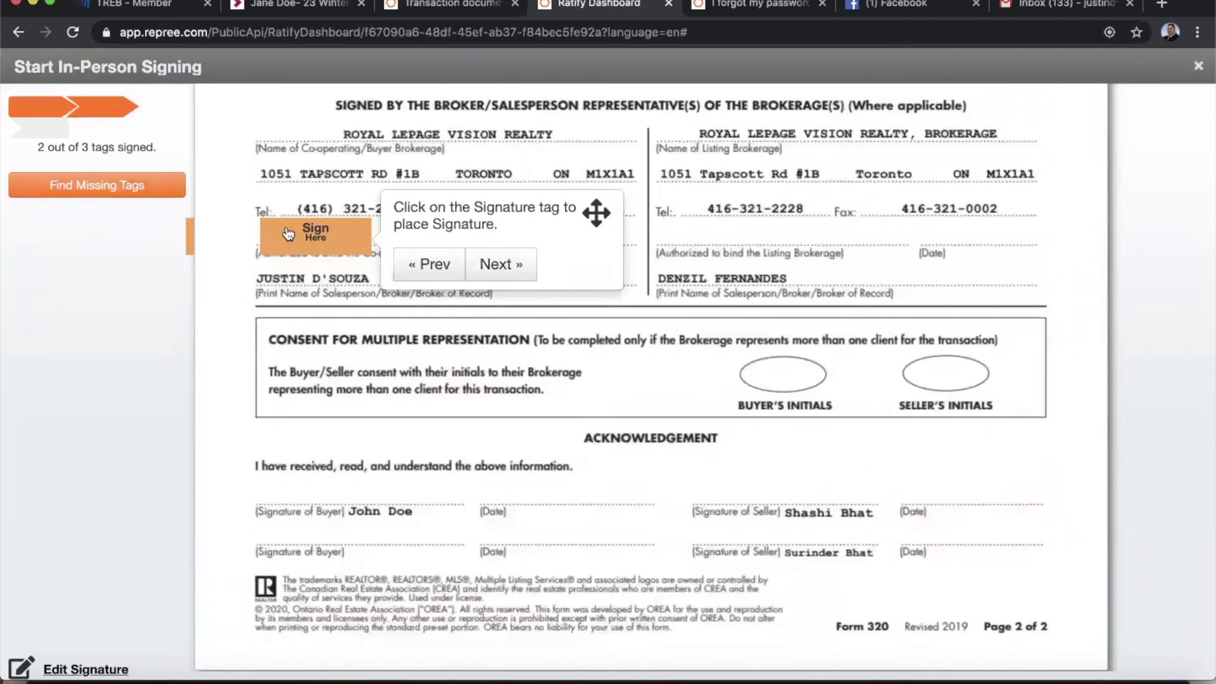
click(291, 236)
click(571, 262)
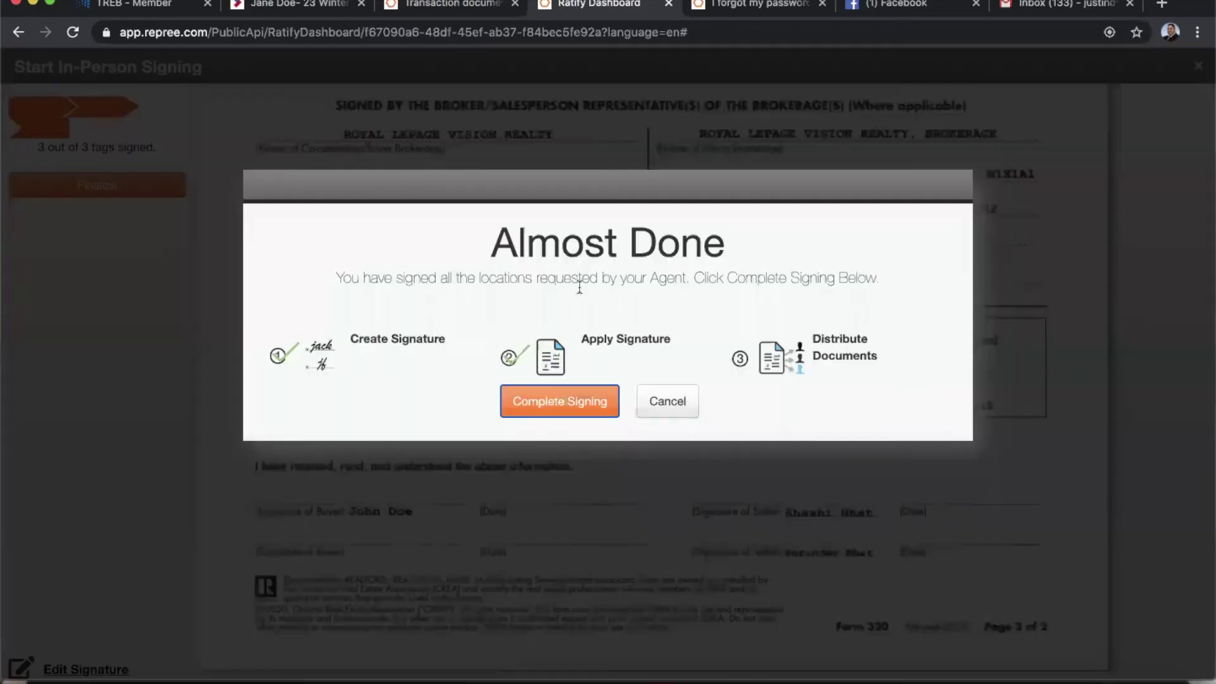
click(572, 405)
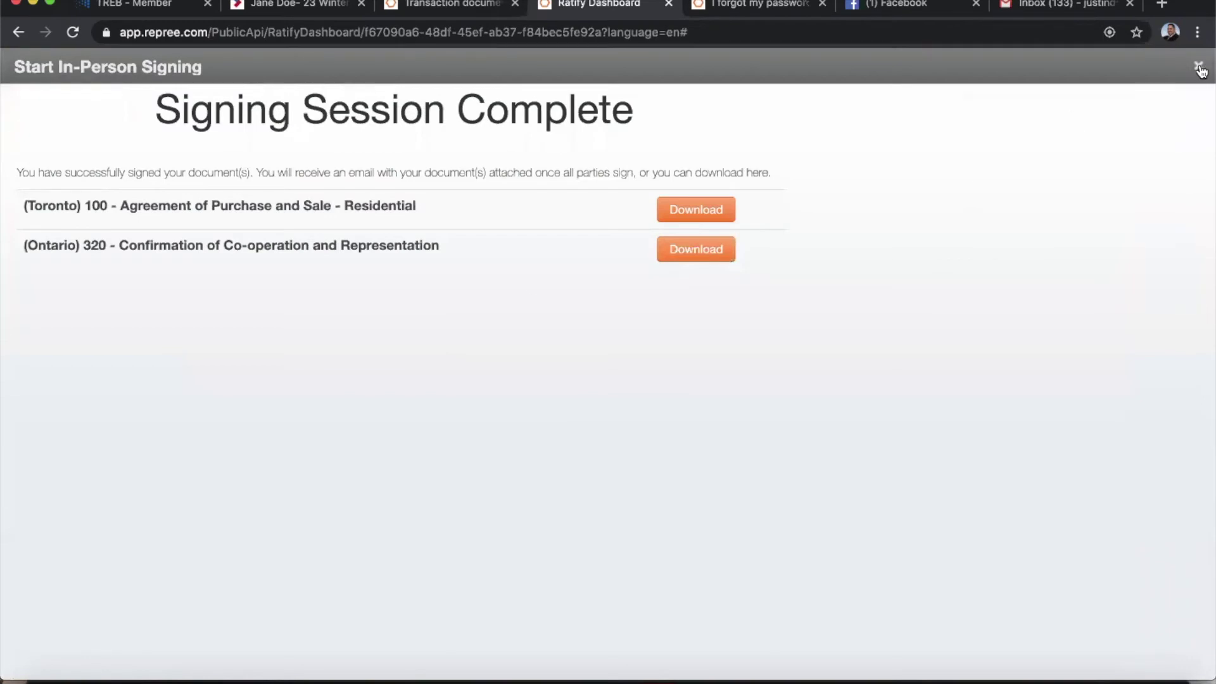
Close the completed in-person signing overlay and go back to the previous page.
click(1198, 66)
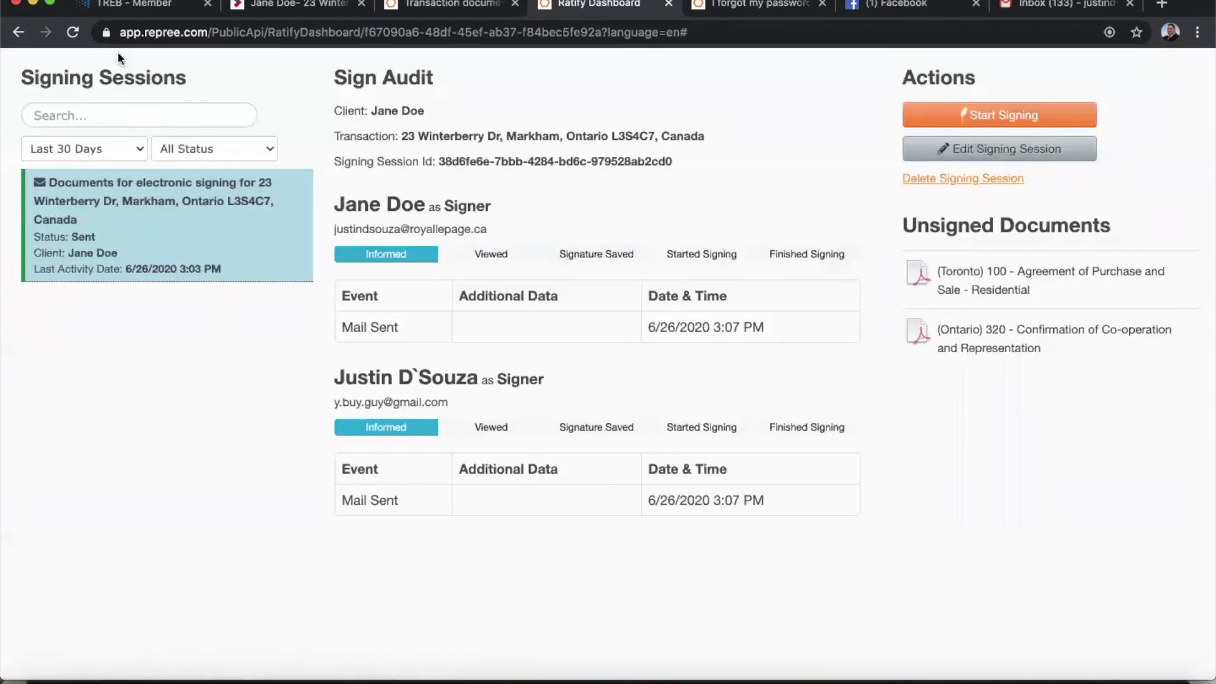
click(73, 35)
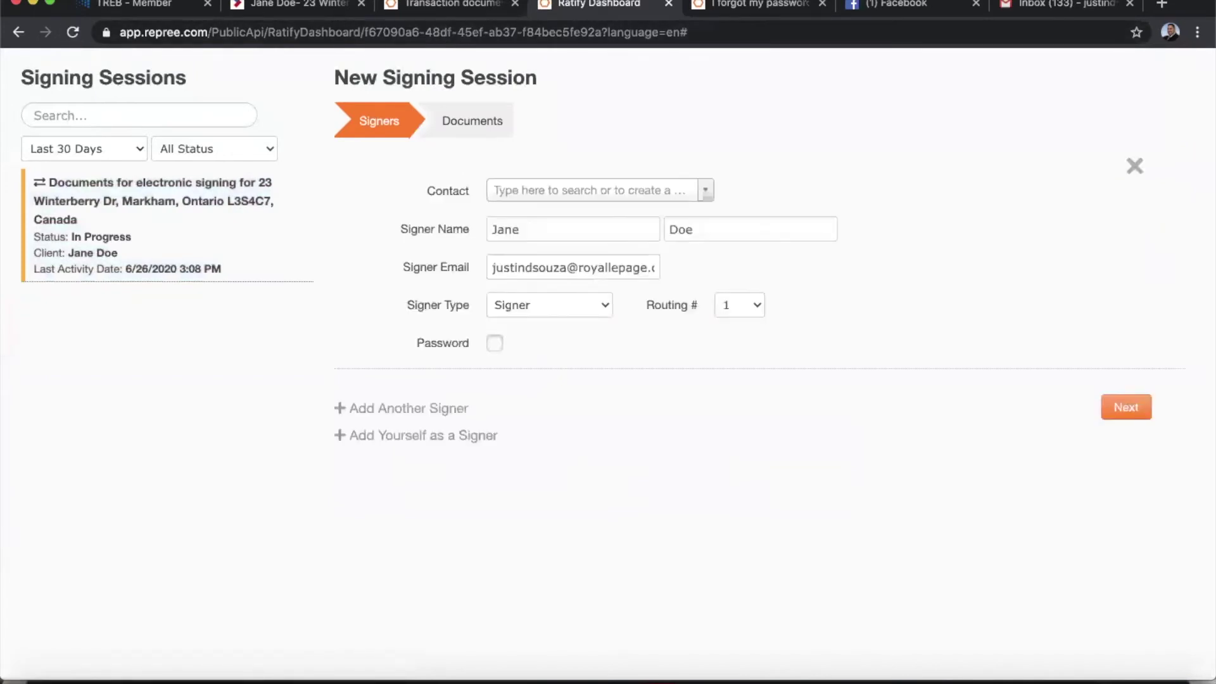
click(18, 31)
Leave full screen mode and close the Ratify Dashboard tab.
click(52, 4)
mouse_move(70, 3)
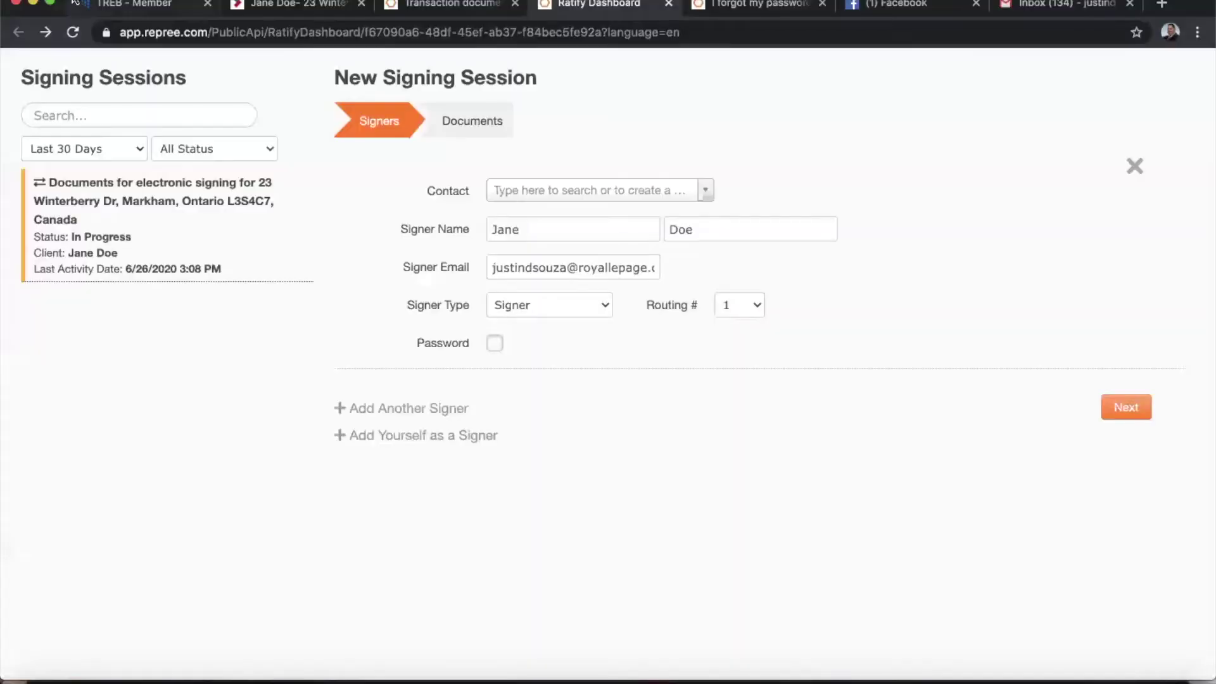
click(50, 5)
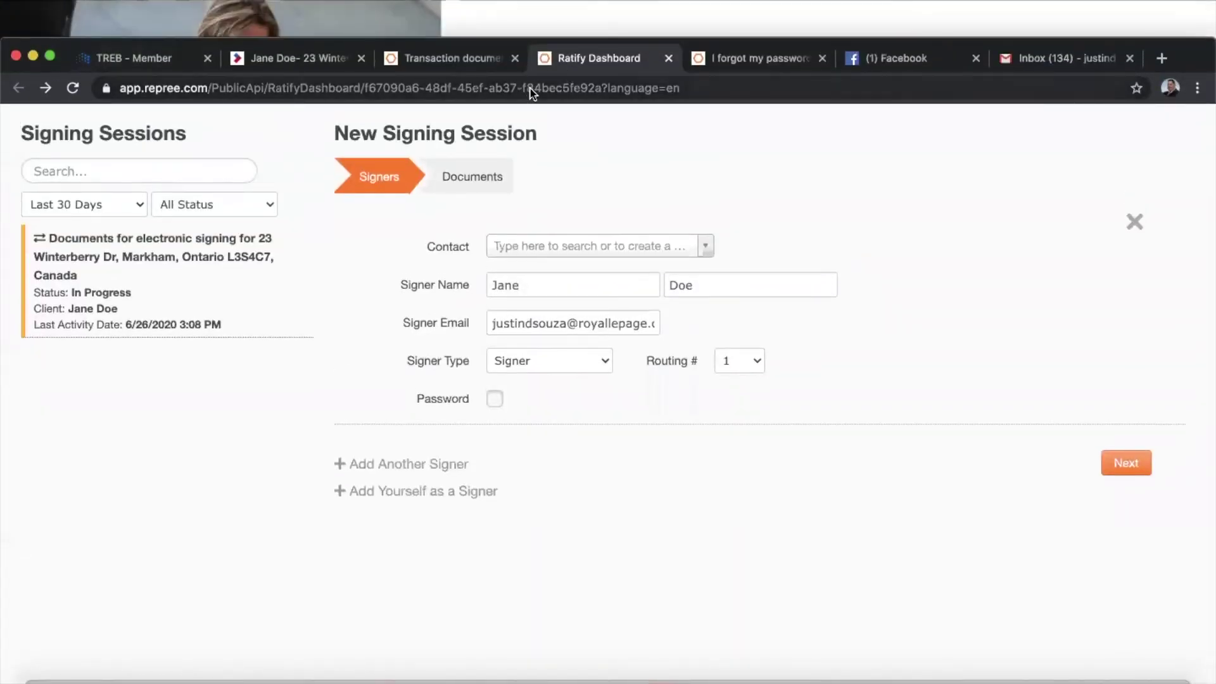
click(668, 59)
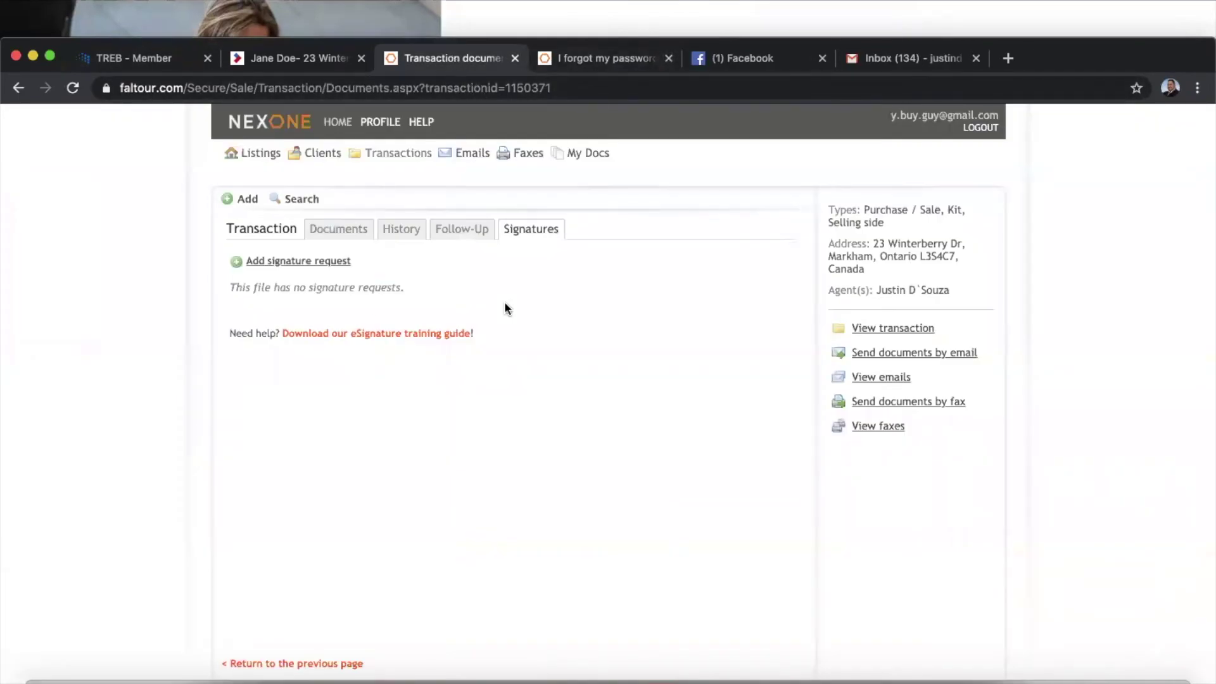
Reload the transaction page and open the Winterberry request's Sign Audit from the Signatures tab.
click(72, 90)
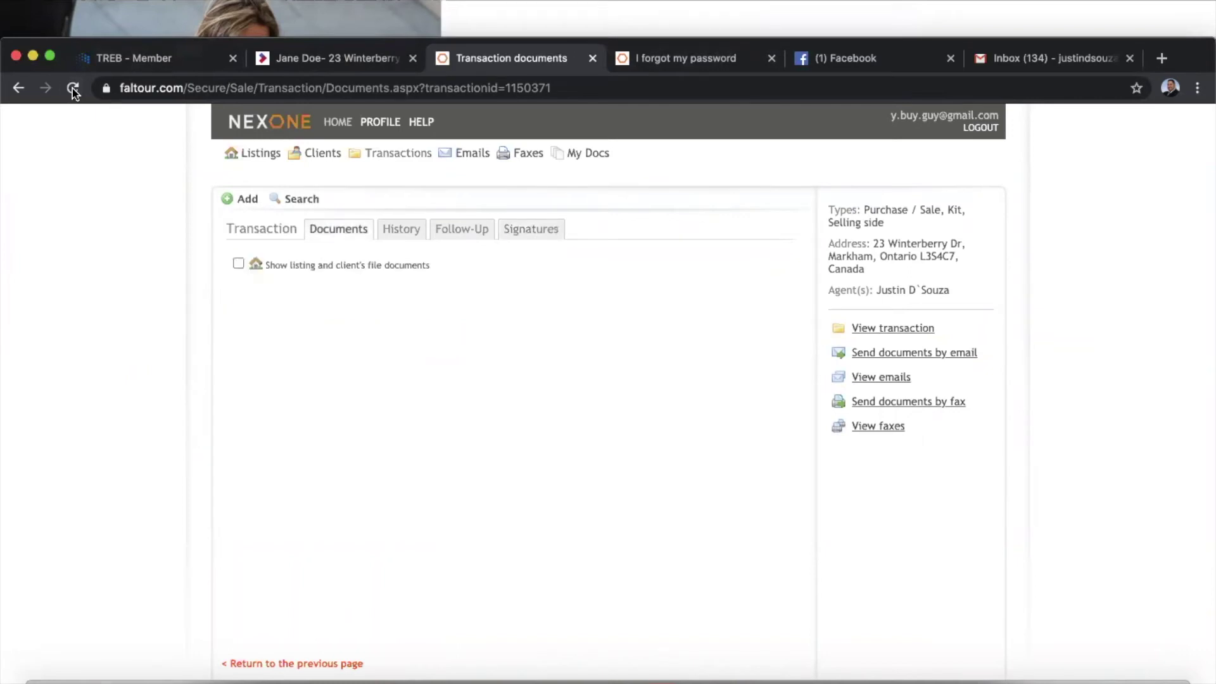
click(544, 230)
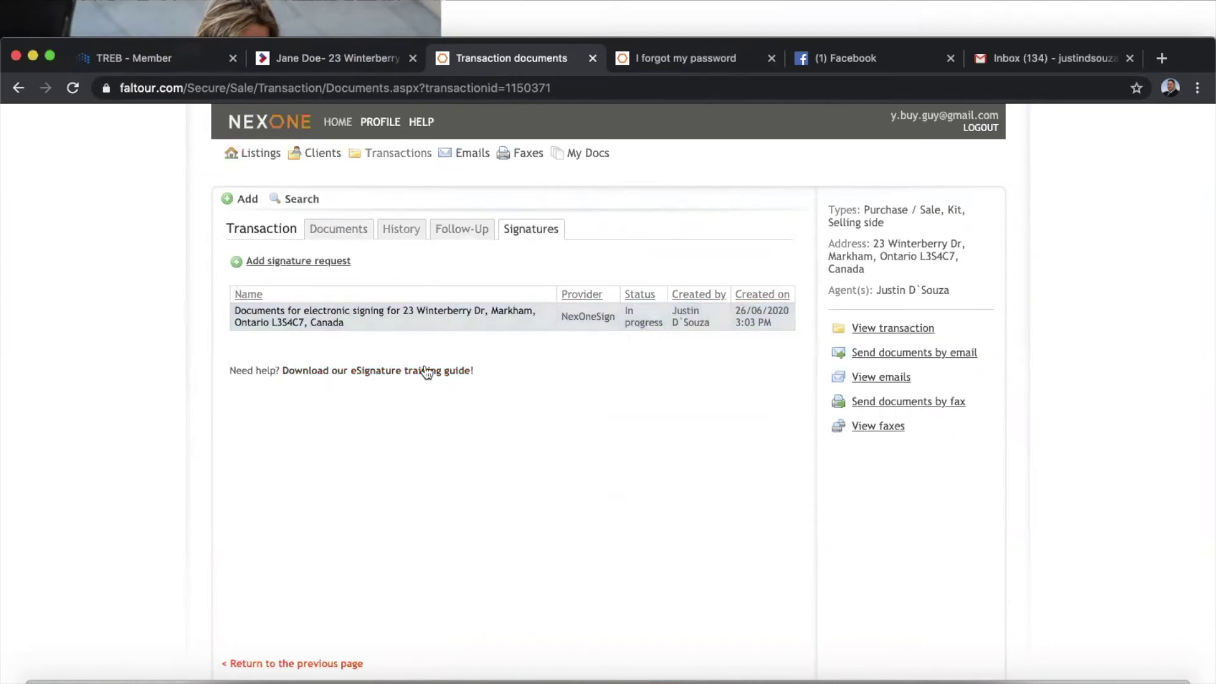
click(366, 310)
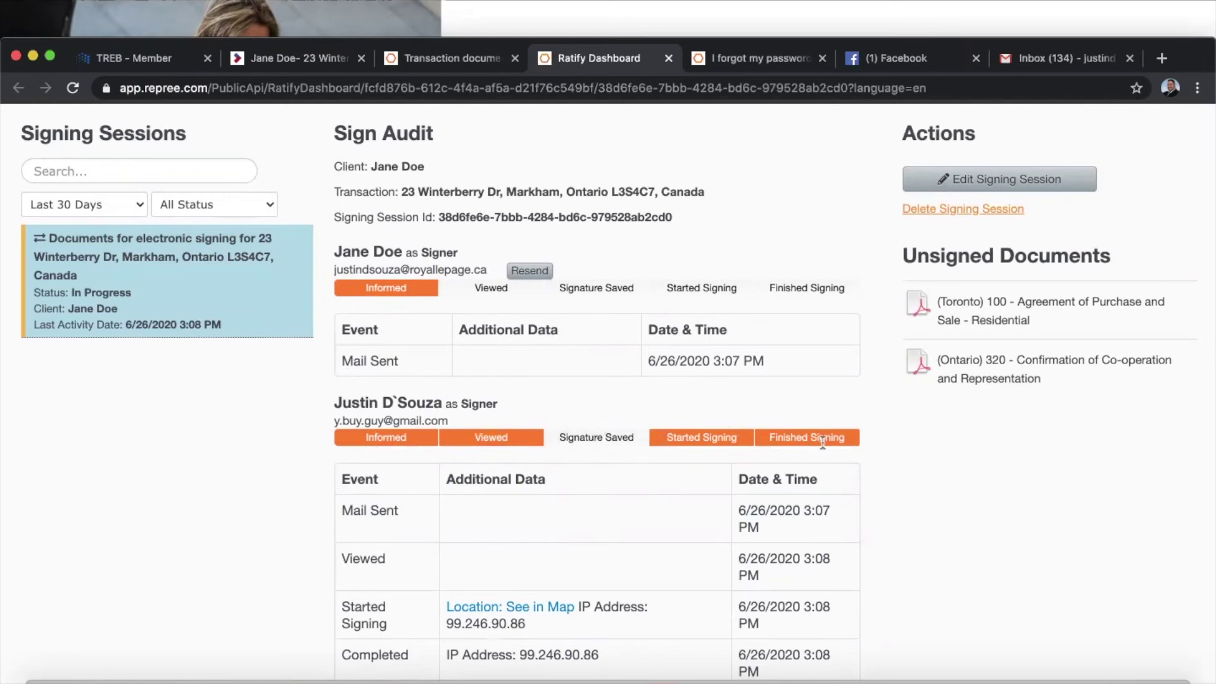
Switch from the Sign Audit to the Gmail inbox and make the browser full screen.
scroll(866, 532, down, 1)
click(1054, 60)
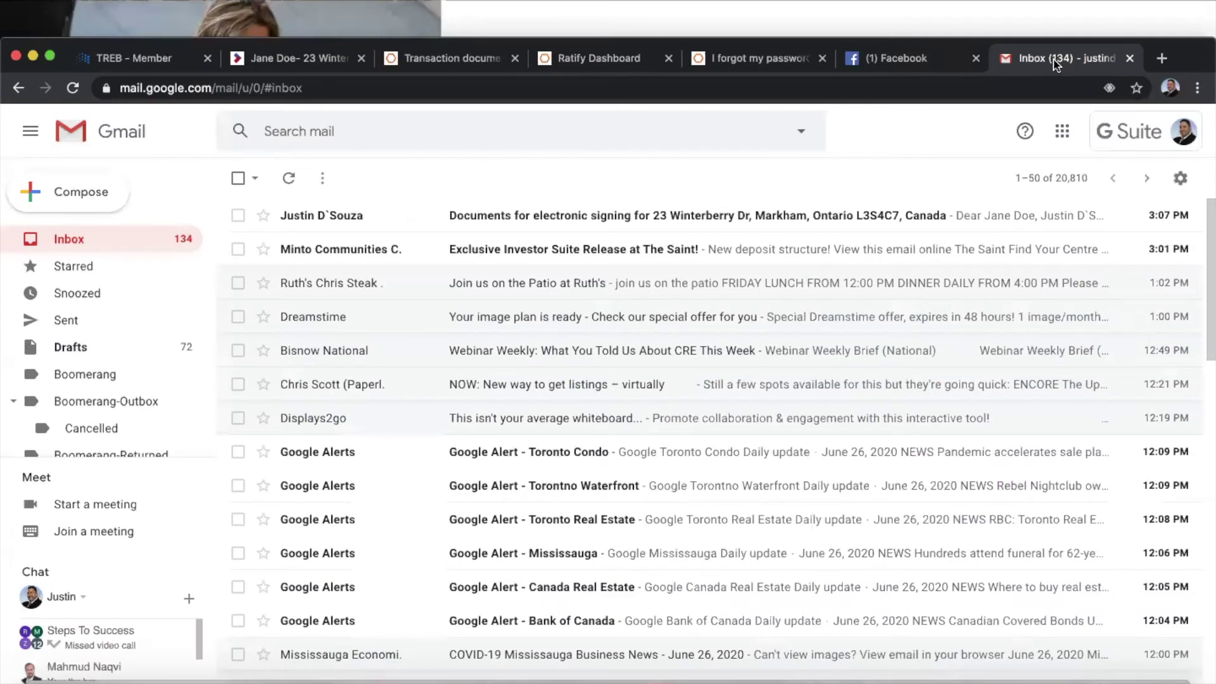
click(50, 59)
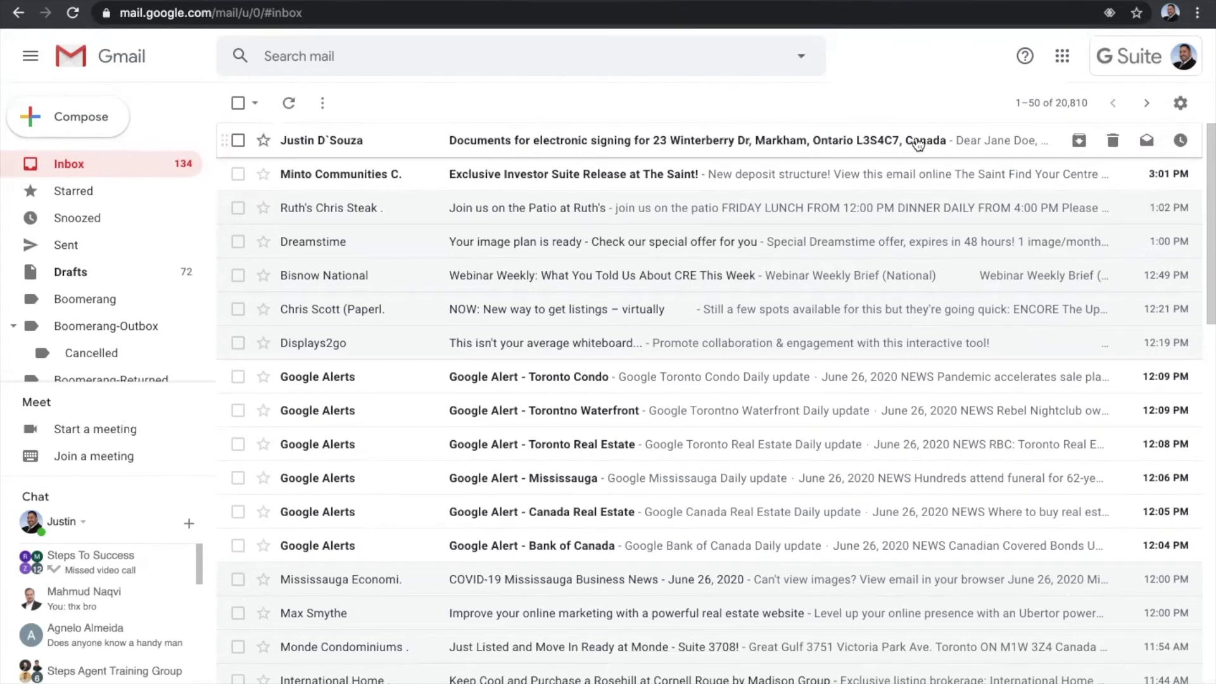
Open the 'Documents for electronic signing' e-mail and launch its signing session.
click(521, 152)
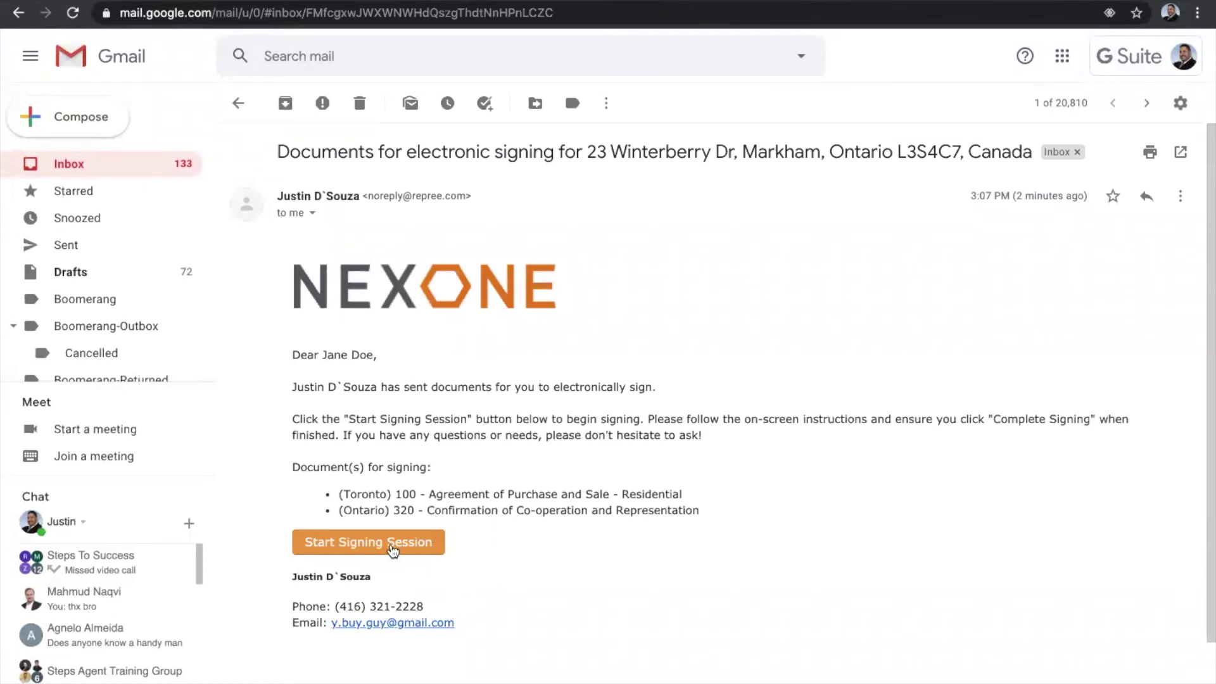
click(393, 549)
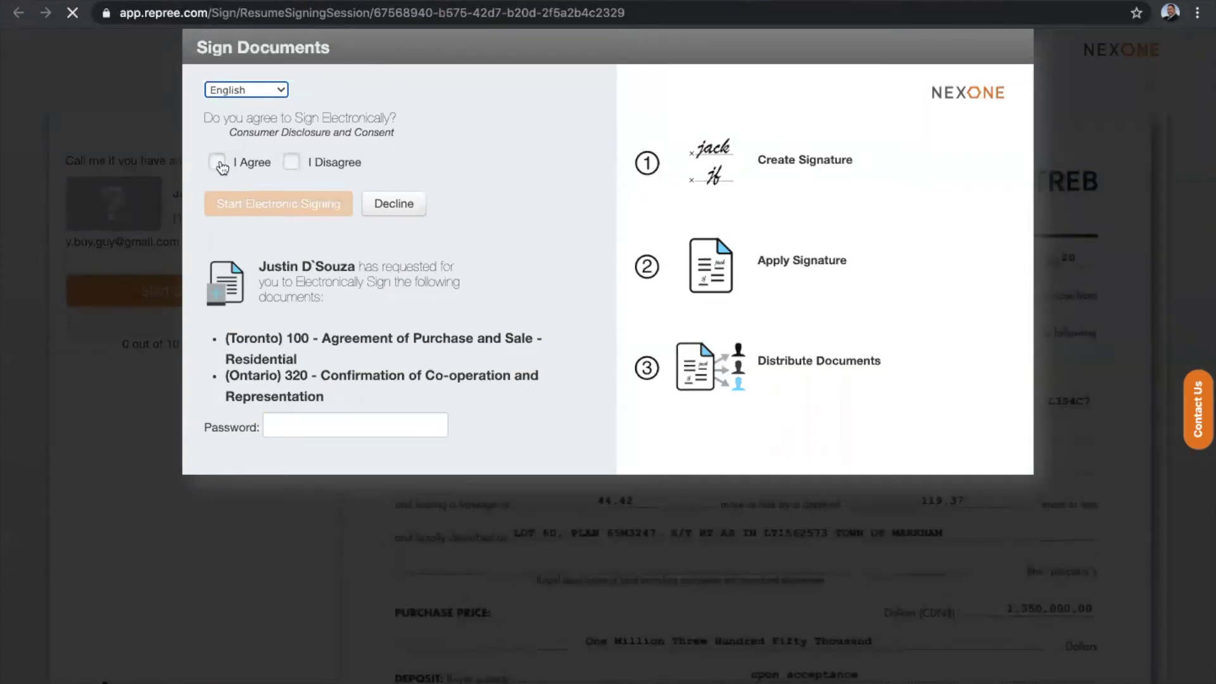
Agree to sign electronically, enter the session password, and start electronic signing.
click(217, 164)
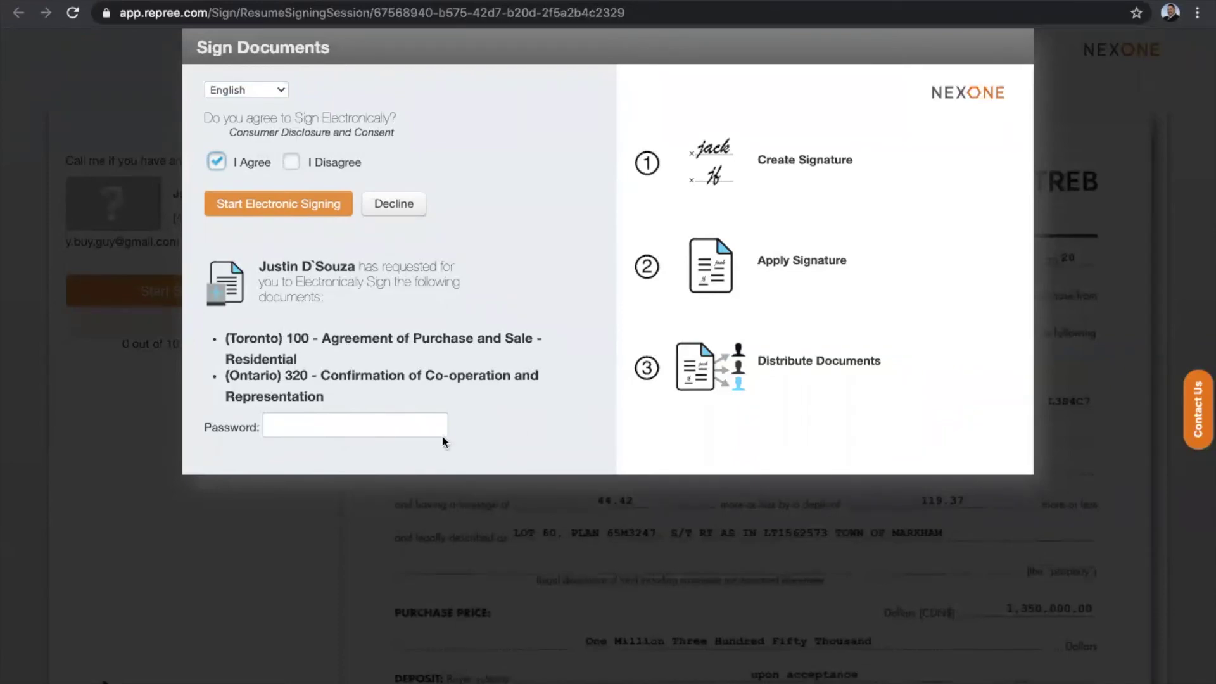
click(338, 431)
text(•••)
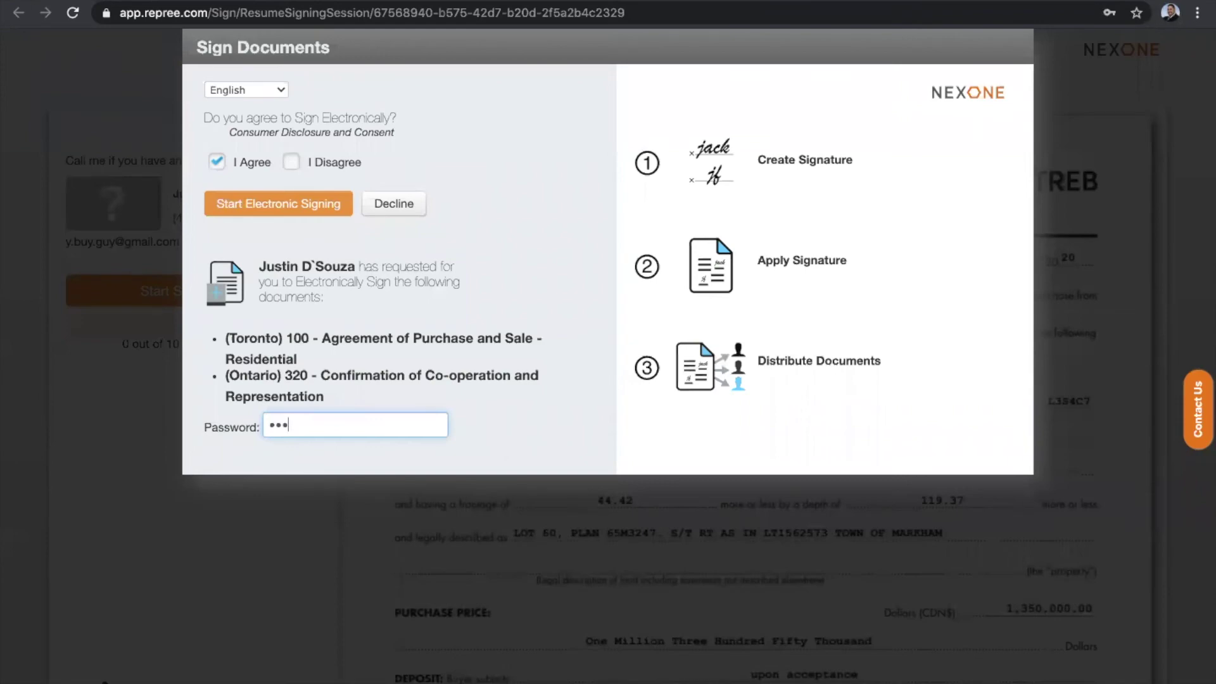
click(272, 214)
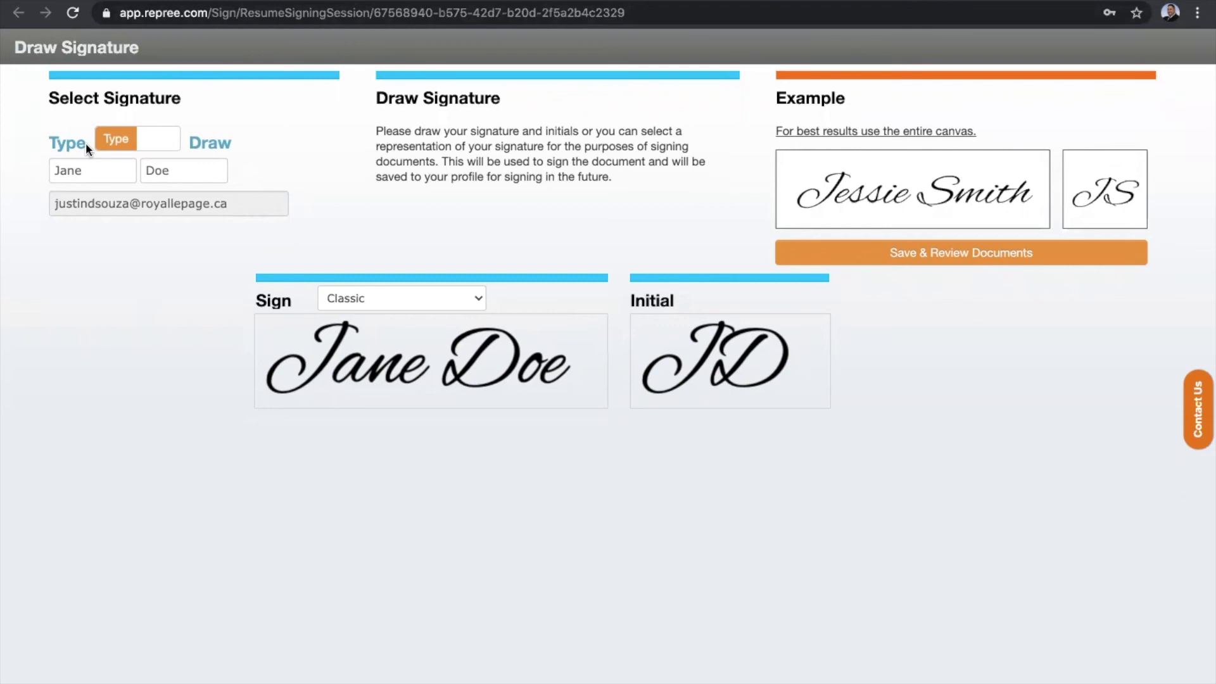
Preview the signature in Fluid, Printed, Script, Modern and Cursive styles, then return to Classic.
click(410, 300)
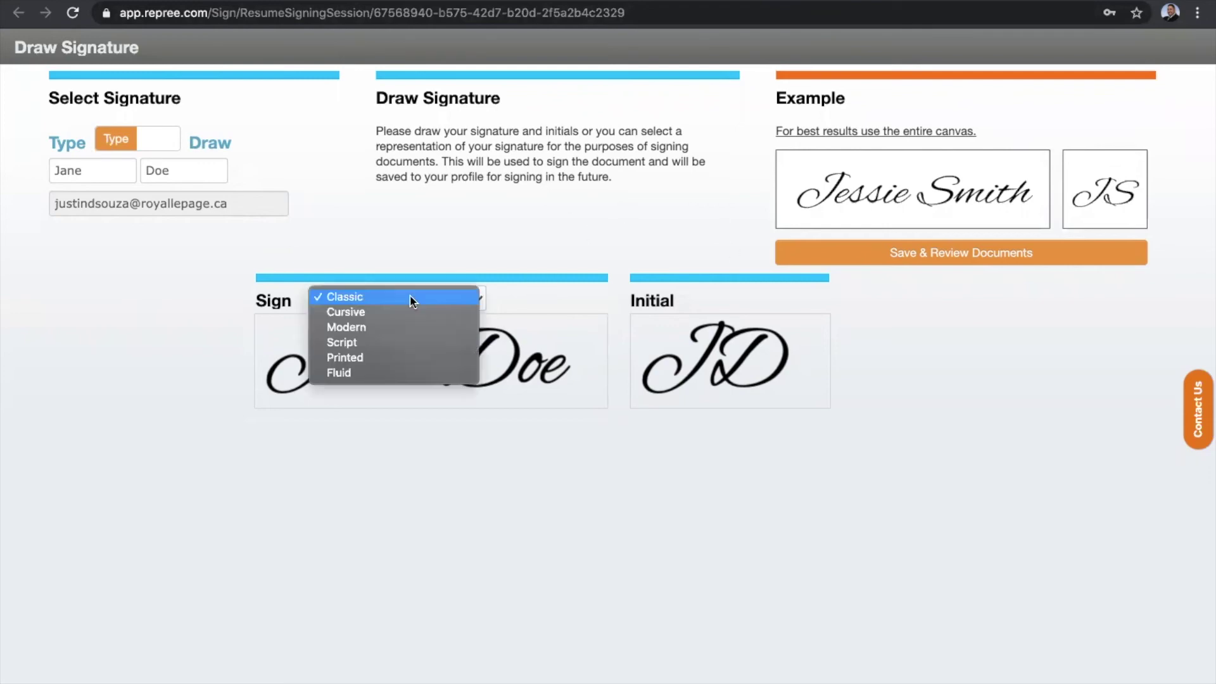
click(383, 373)
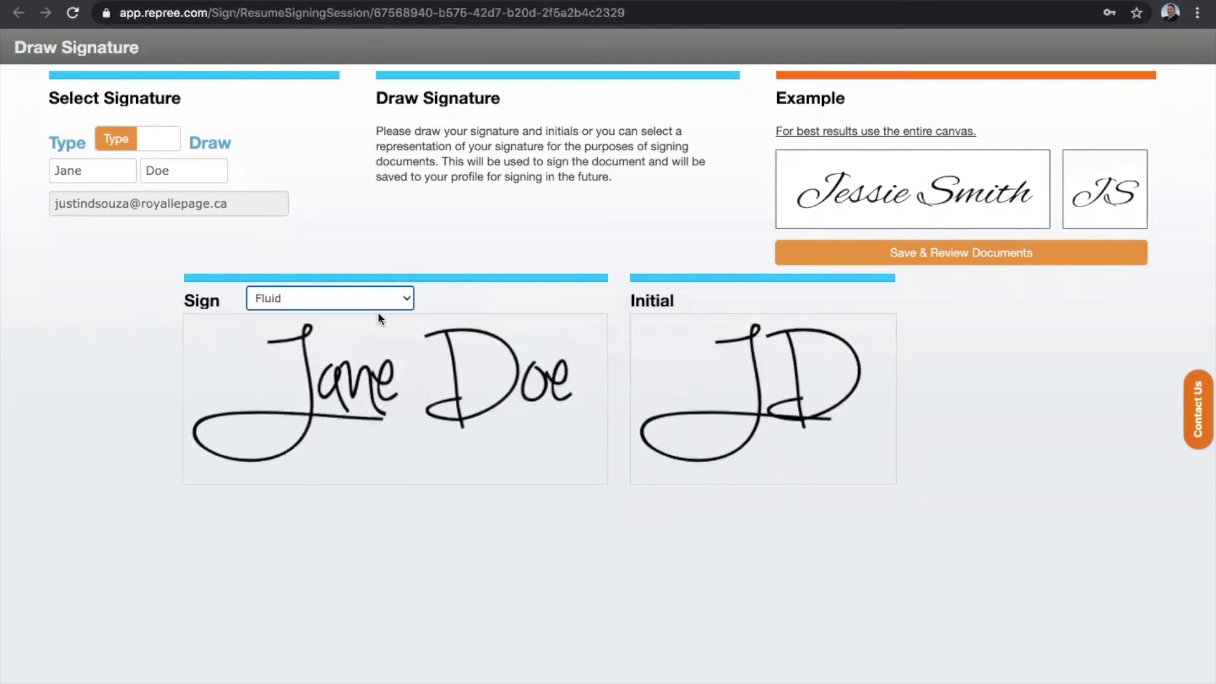
click(347, 301)
click(340, 279)
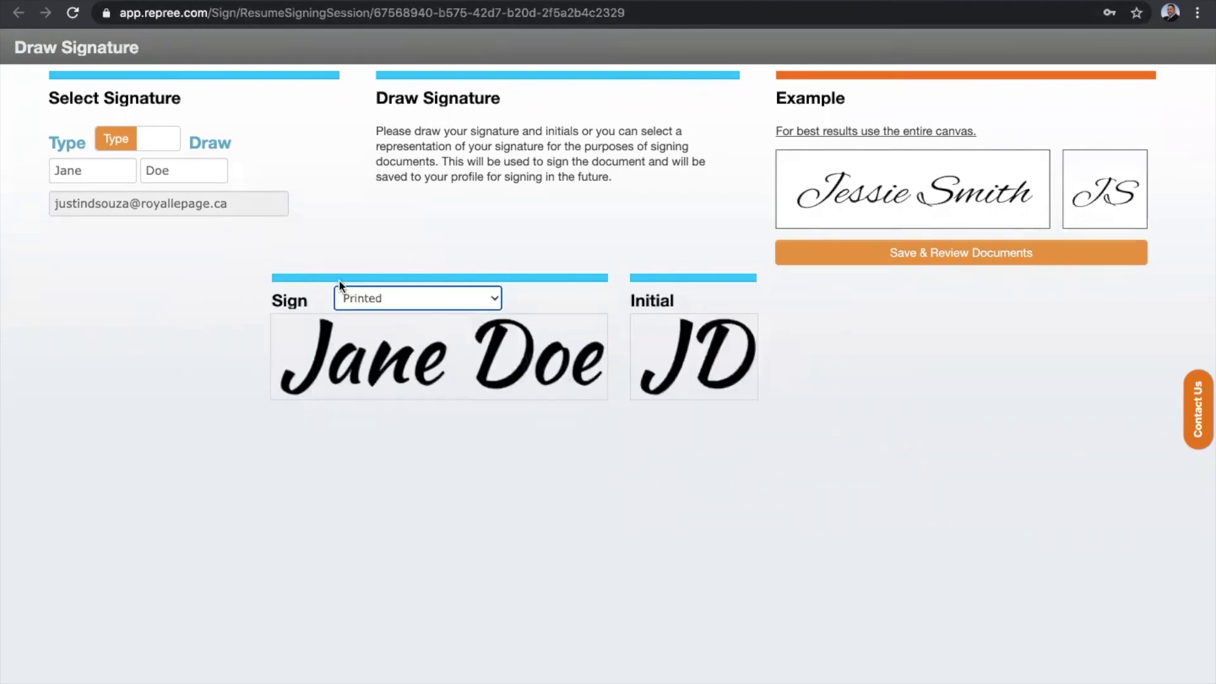
click(364, 295)
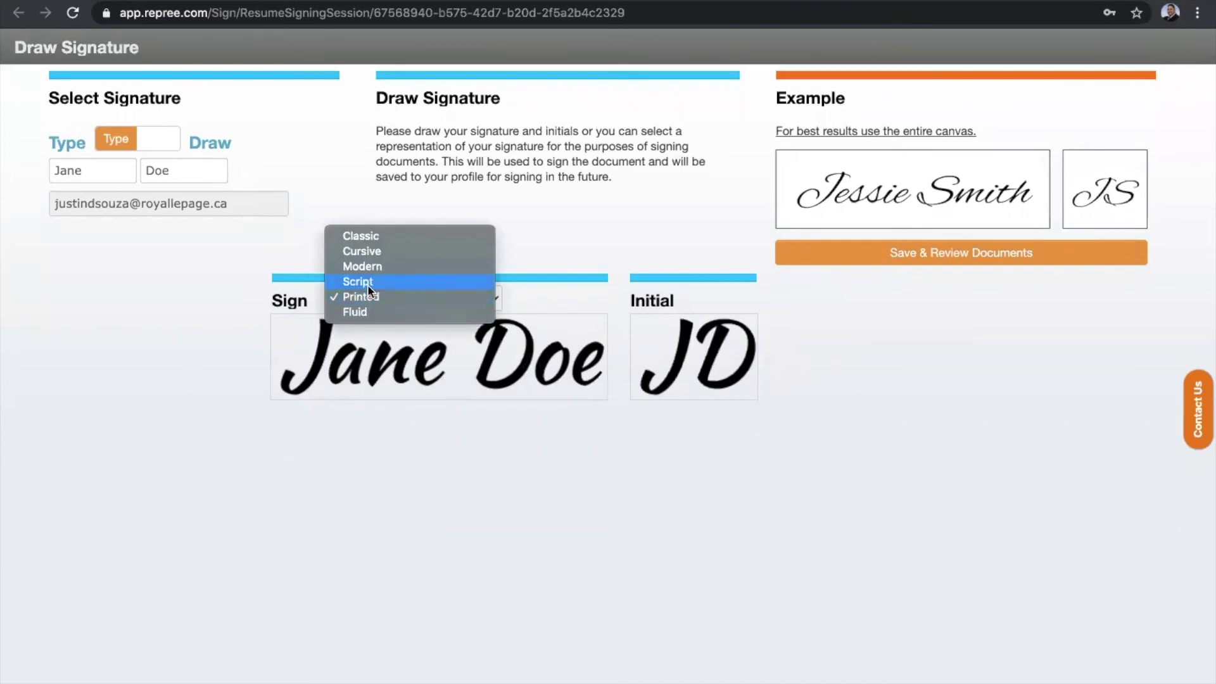
click(368, 284)
click(368, 289)
click(351, 282)
click(380, 301)
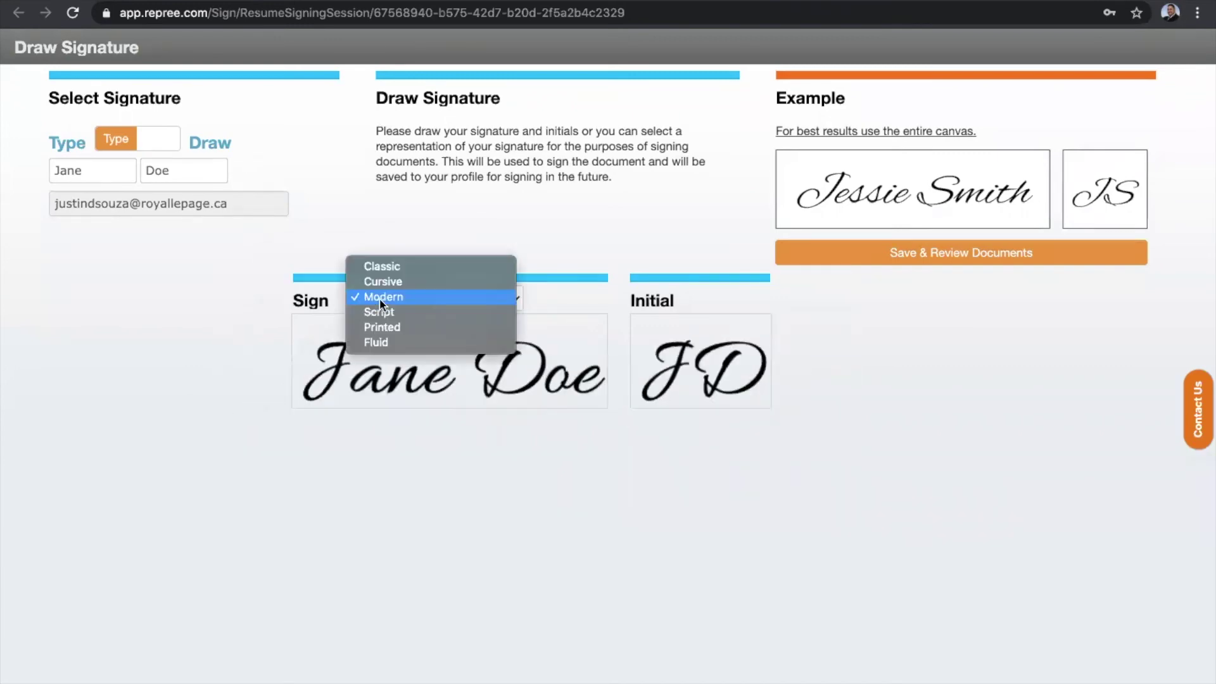
click(381, 285)
click(393, 301)
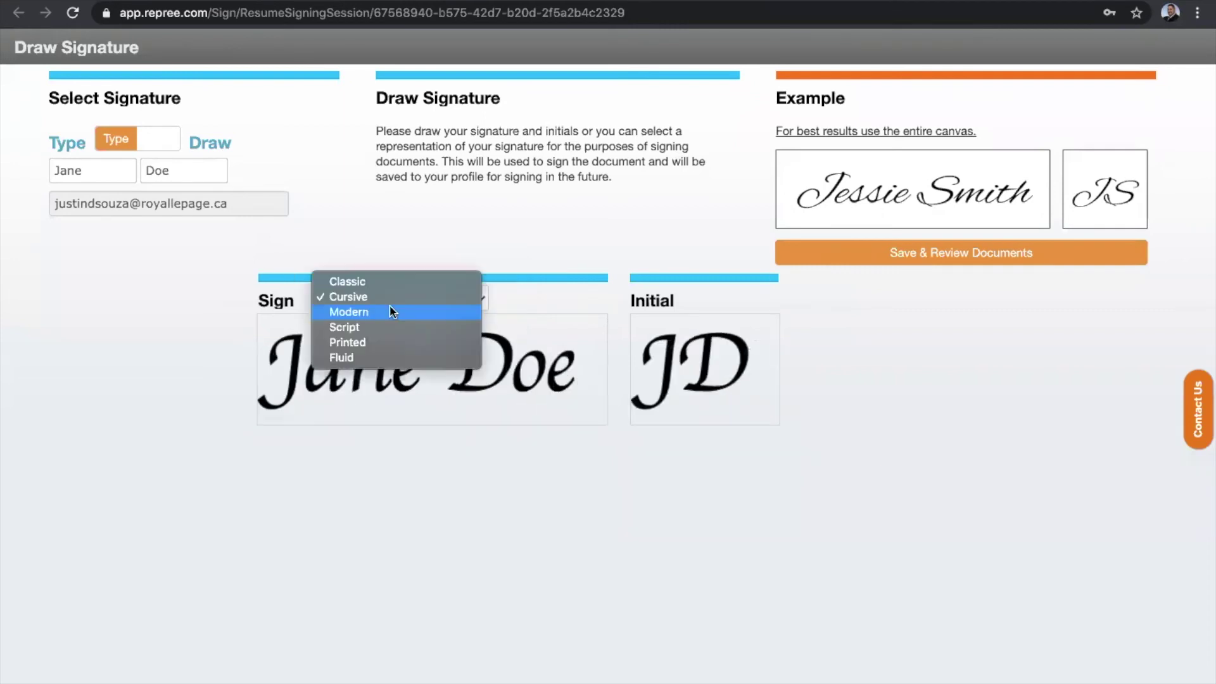
click(386, 283)
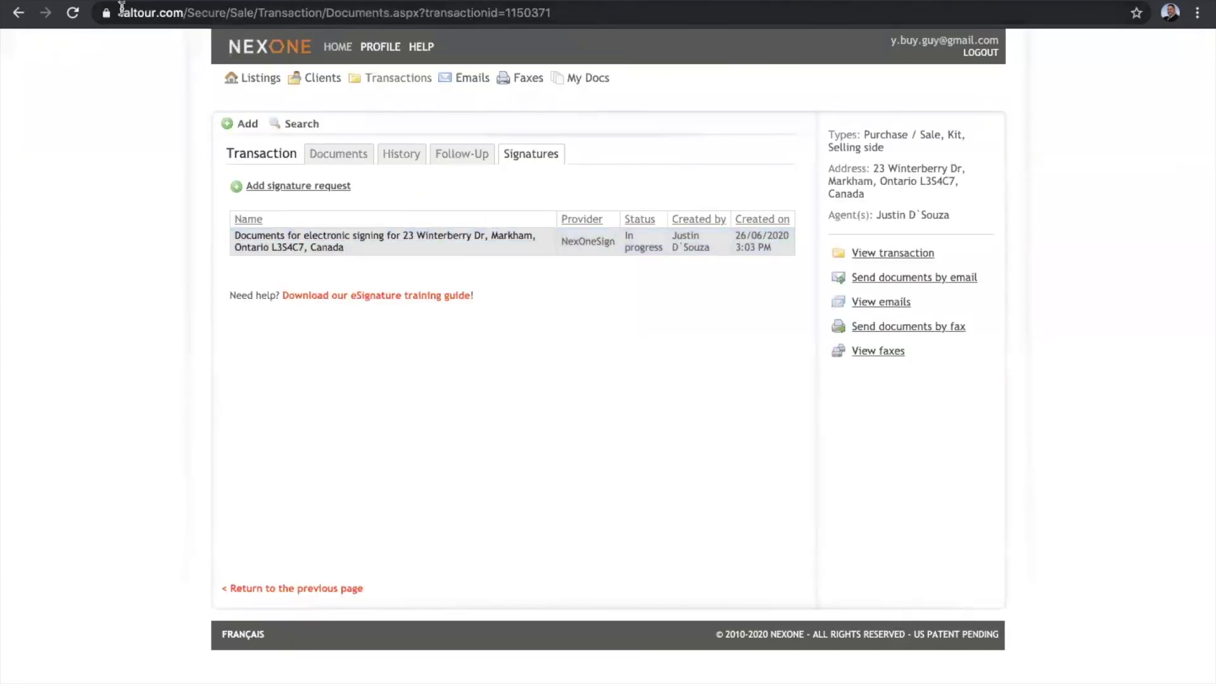
Reload the transaction page and reopen the Sign Audit, now showing the buyer's 3:10 PM view.
click(73, 13)
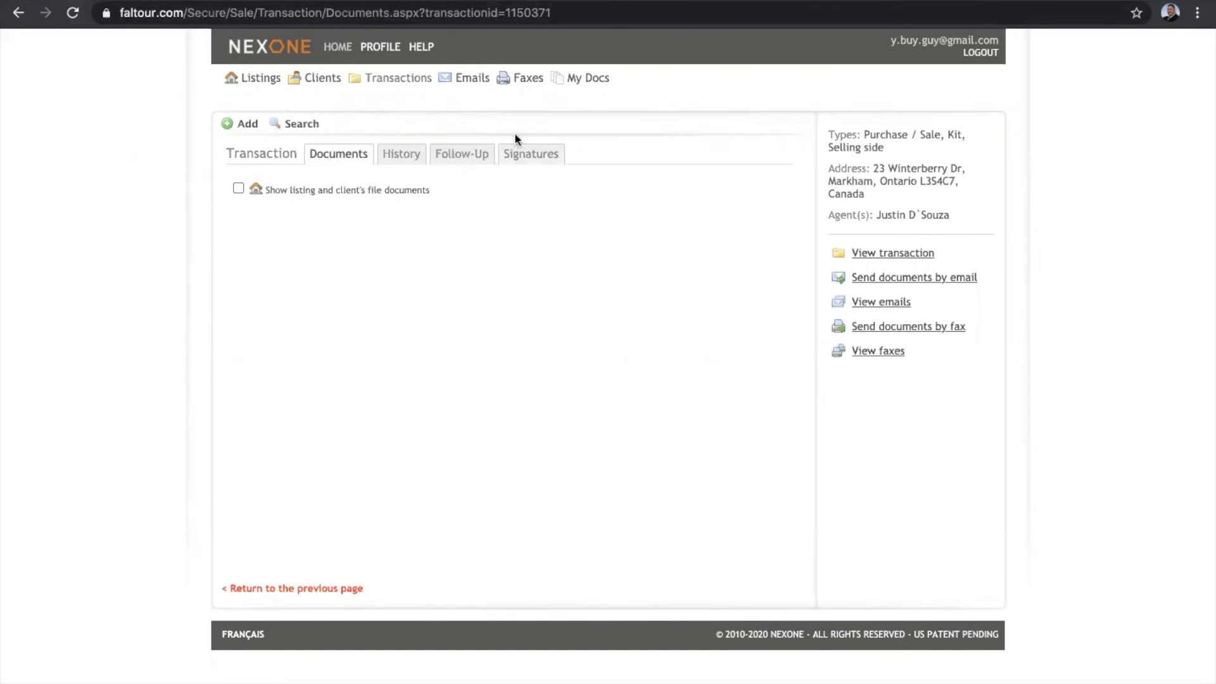
click(539, 158)
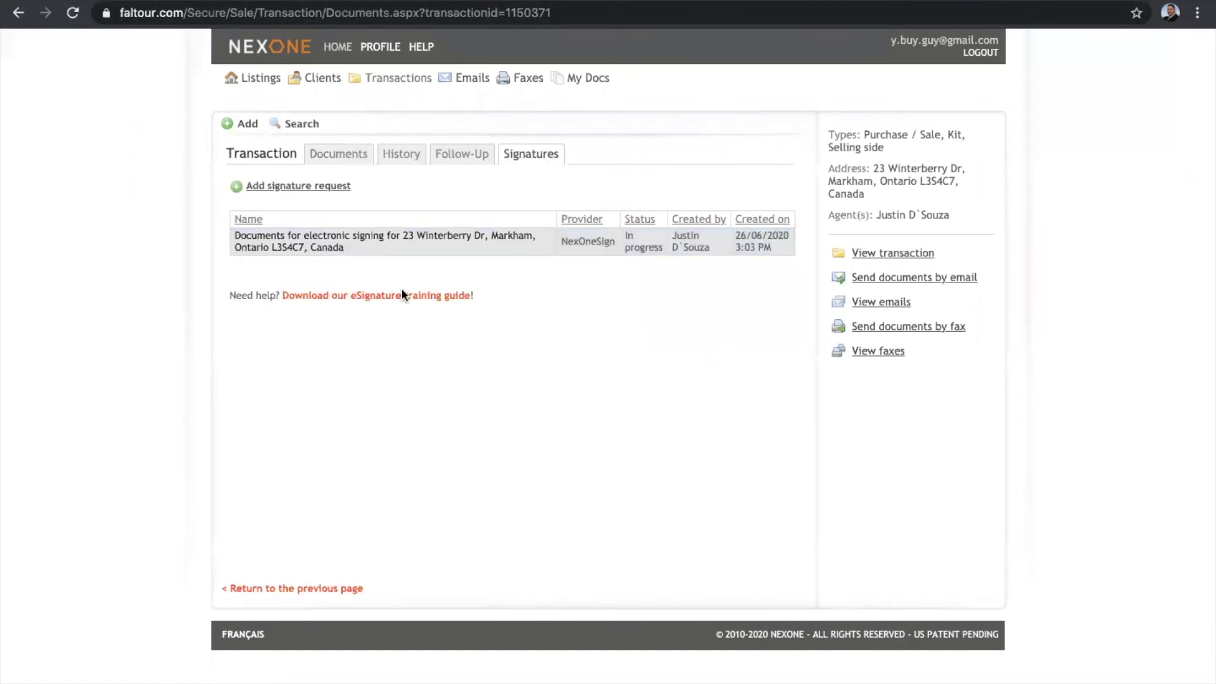
click(371, 238)
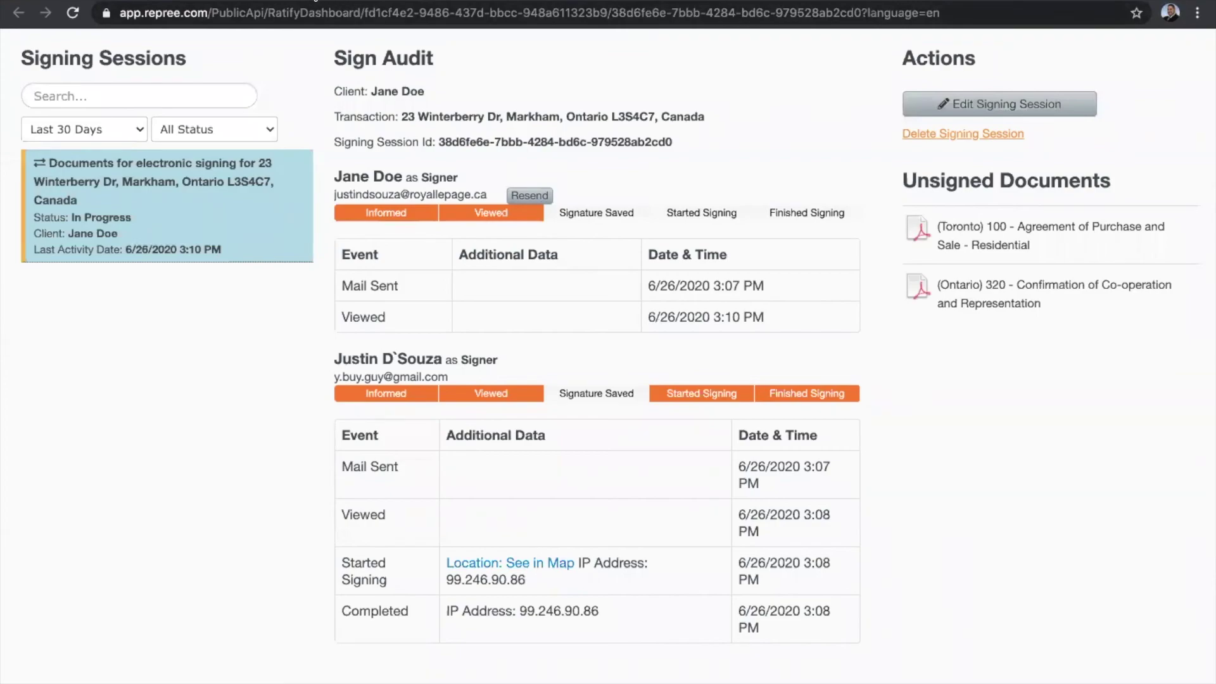
Go back from the Sign Audit to the tab with the client's Draw Signature page.
click(315, 0)
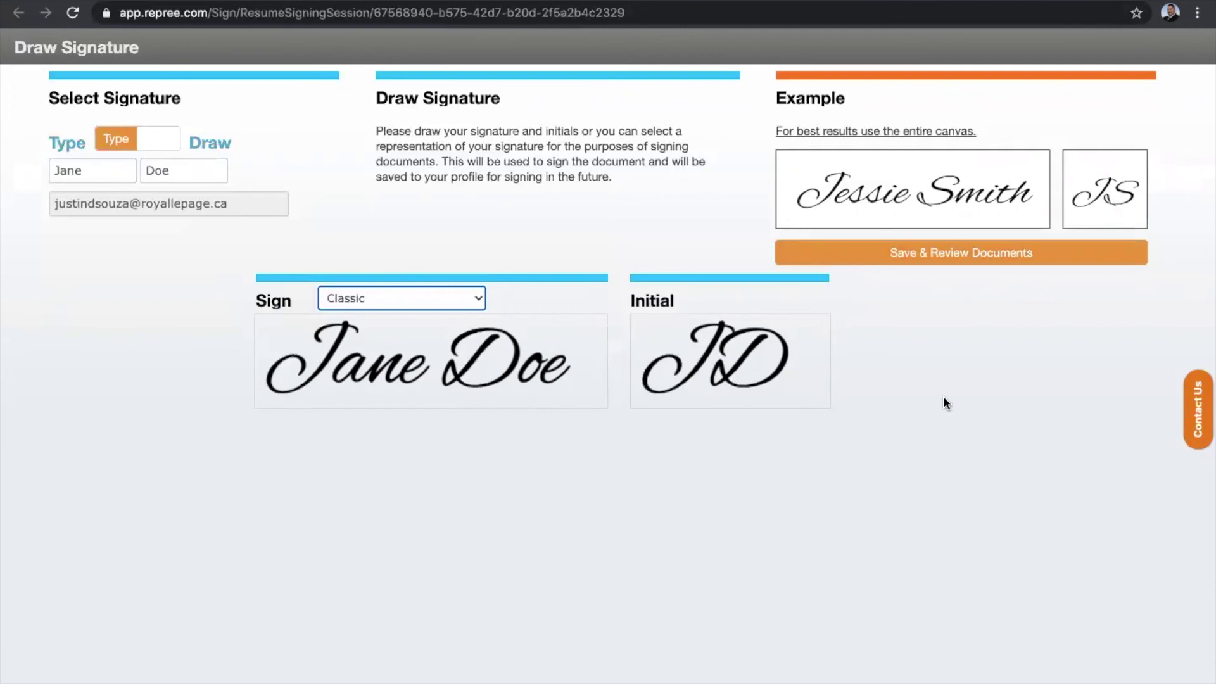
Save the Classic signature and initials, declining Chrome's offer to save the password.
click(942, 263)
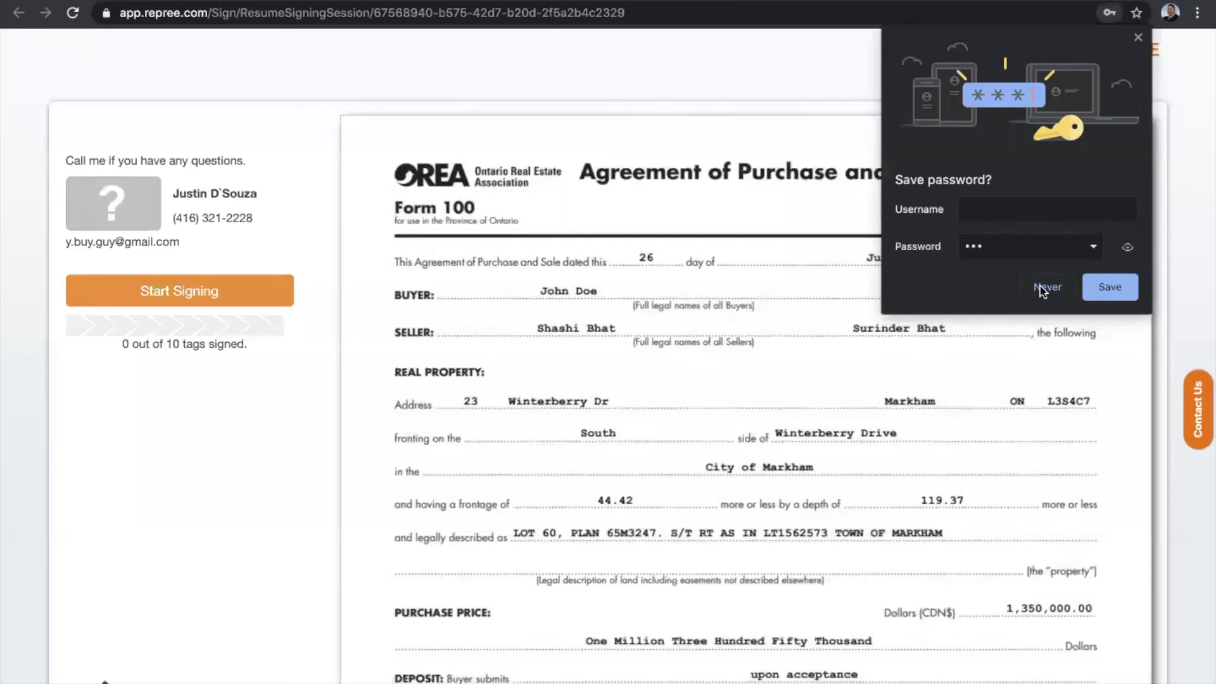
click(1042, 286)
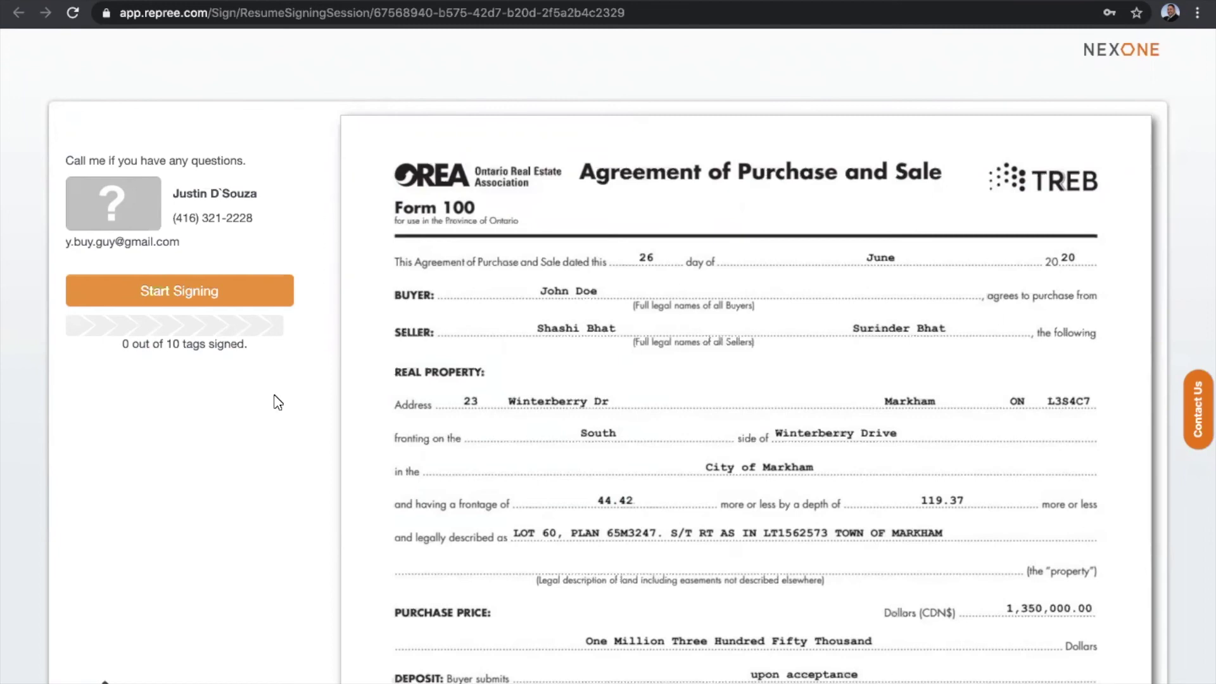
Initial the buyer tags on pages 1 to 4 of the Agreement of Purchase and Sale.
click(175, 290)
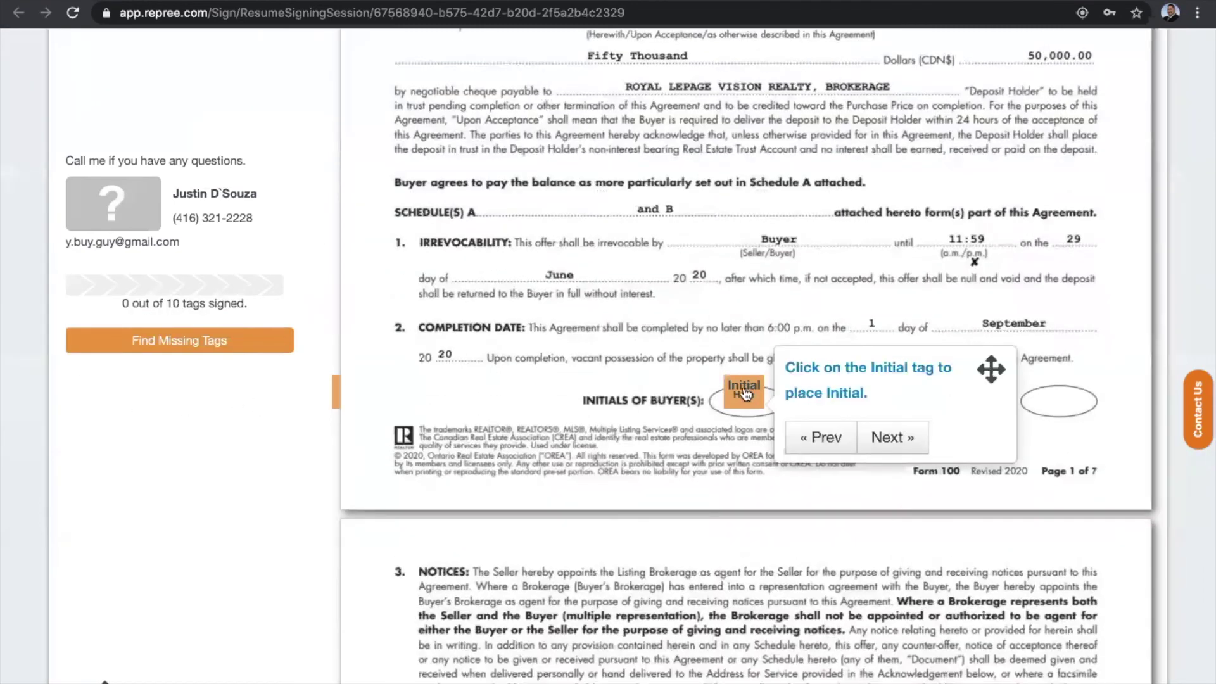
click(744, 394)
click(895, 438)
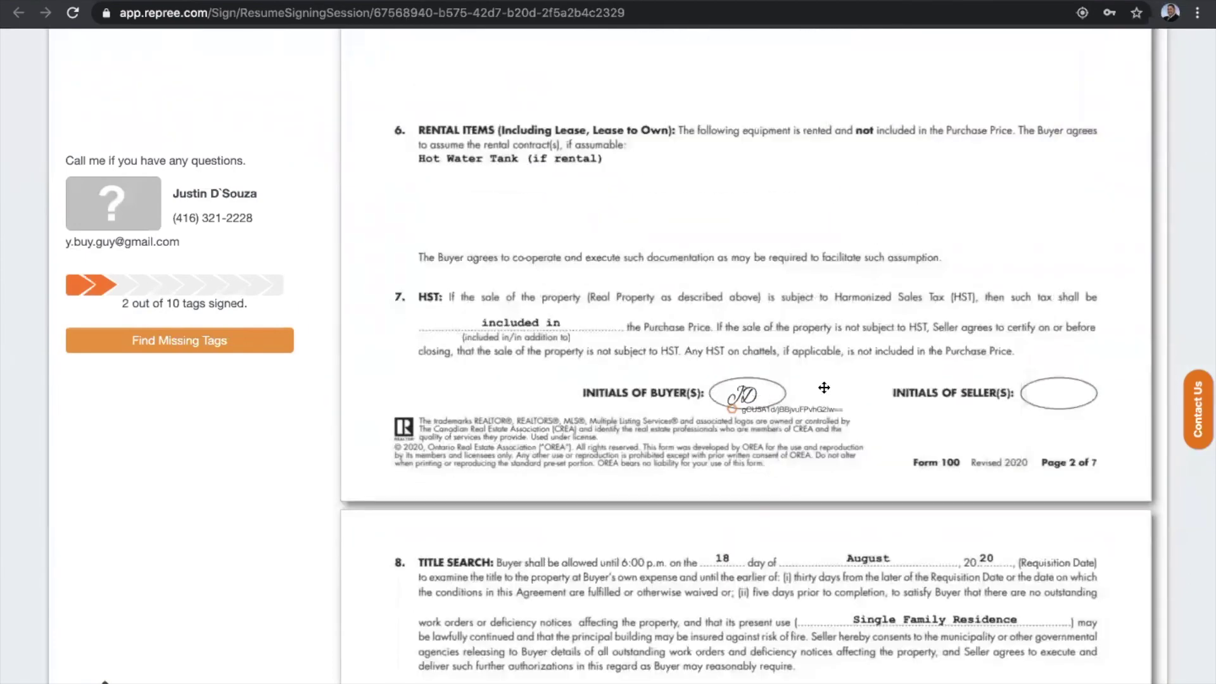
click(892, 438)
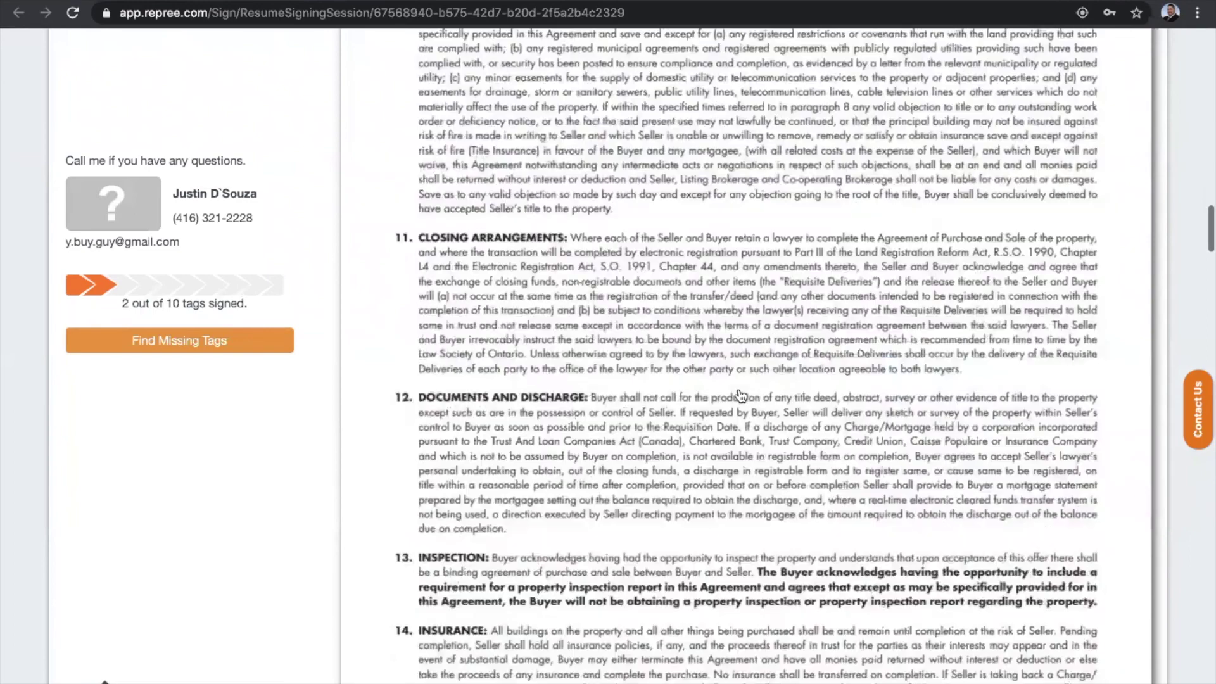
click(748, 391)
click(893, 437)
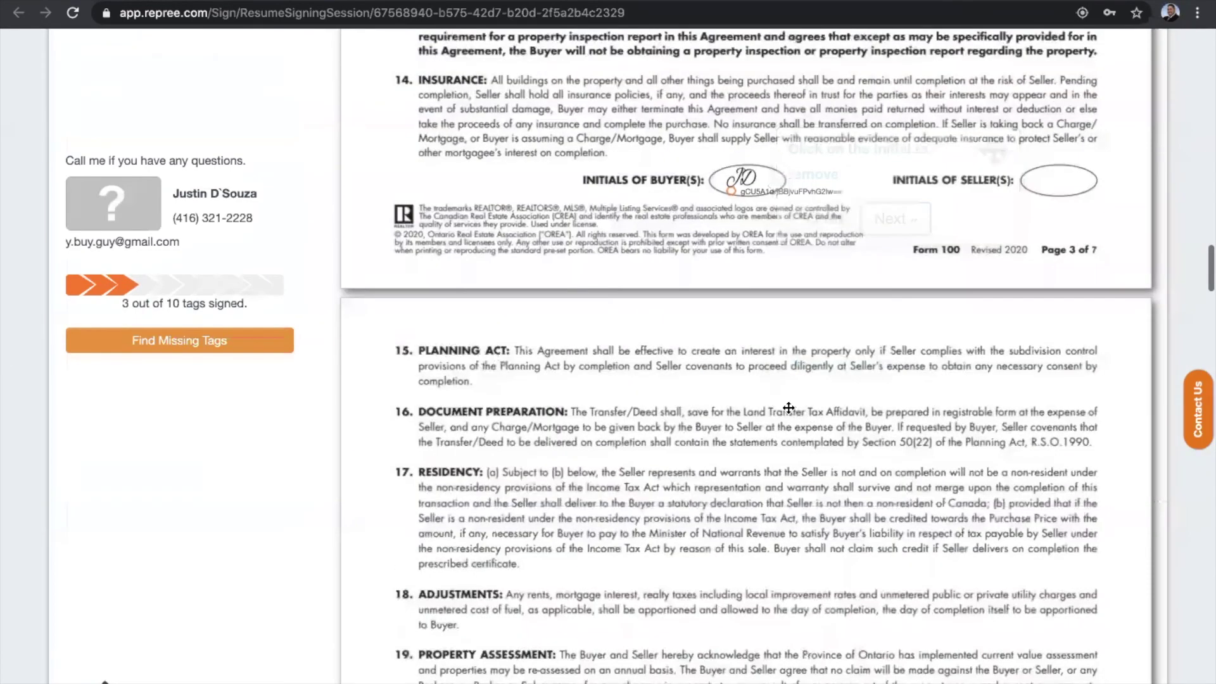
click(746, 394)
Sign the agreement as buyer and initial the buyer tags on pages 6 and 7.
click(902, 435)
click(729, 398)
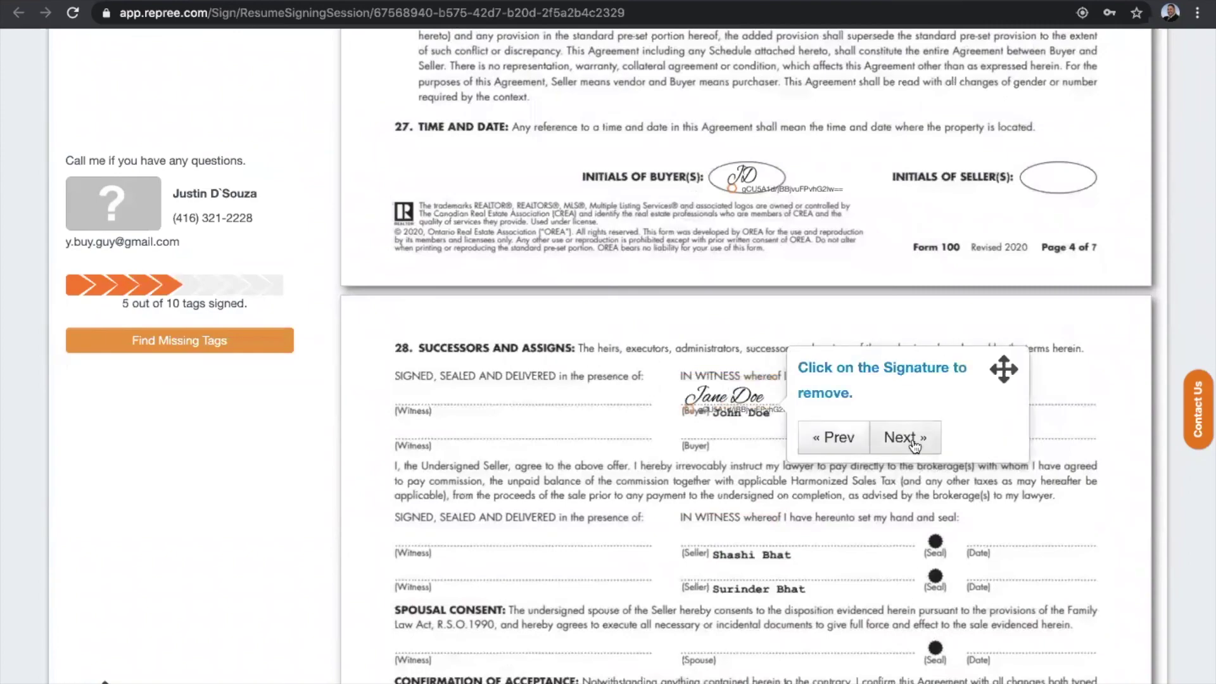
click(914, 443)
click(744, 397)
click(889, 442)
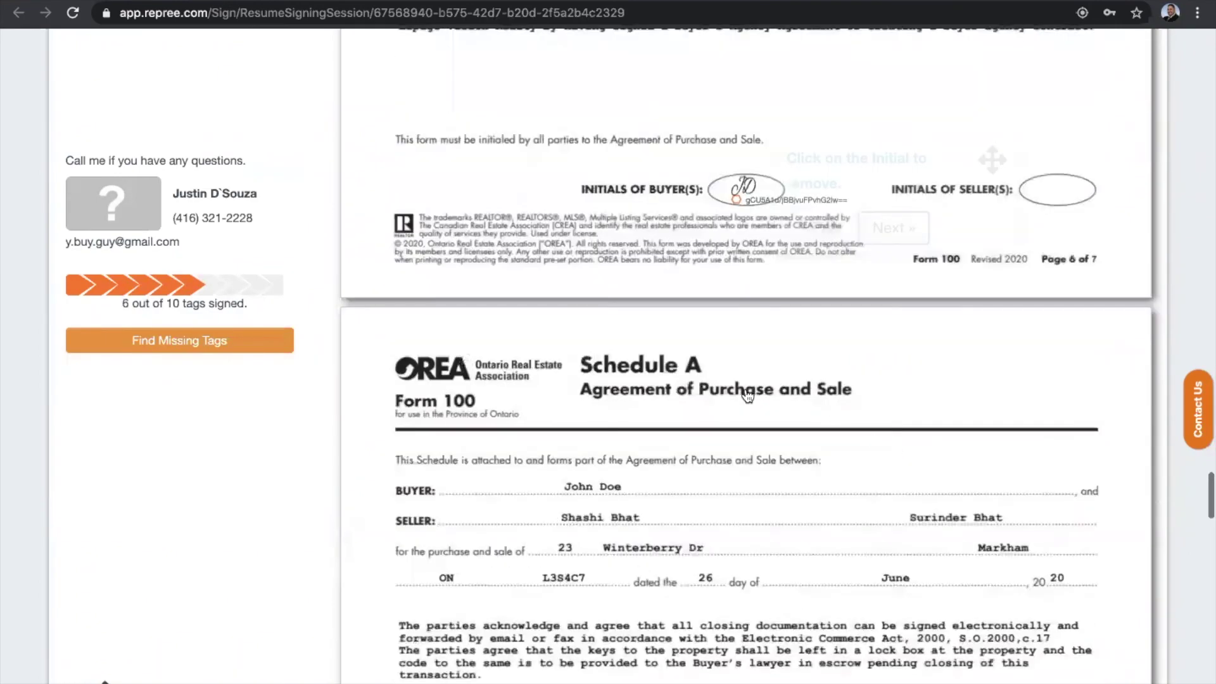
click(744, 398)
Initial Form 320's buyer tags, including the multiple-representation consent, and sign its acknowledgement.
click(893, 437)
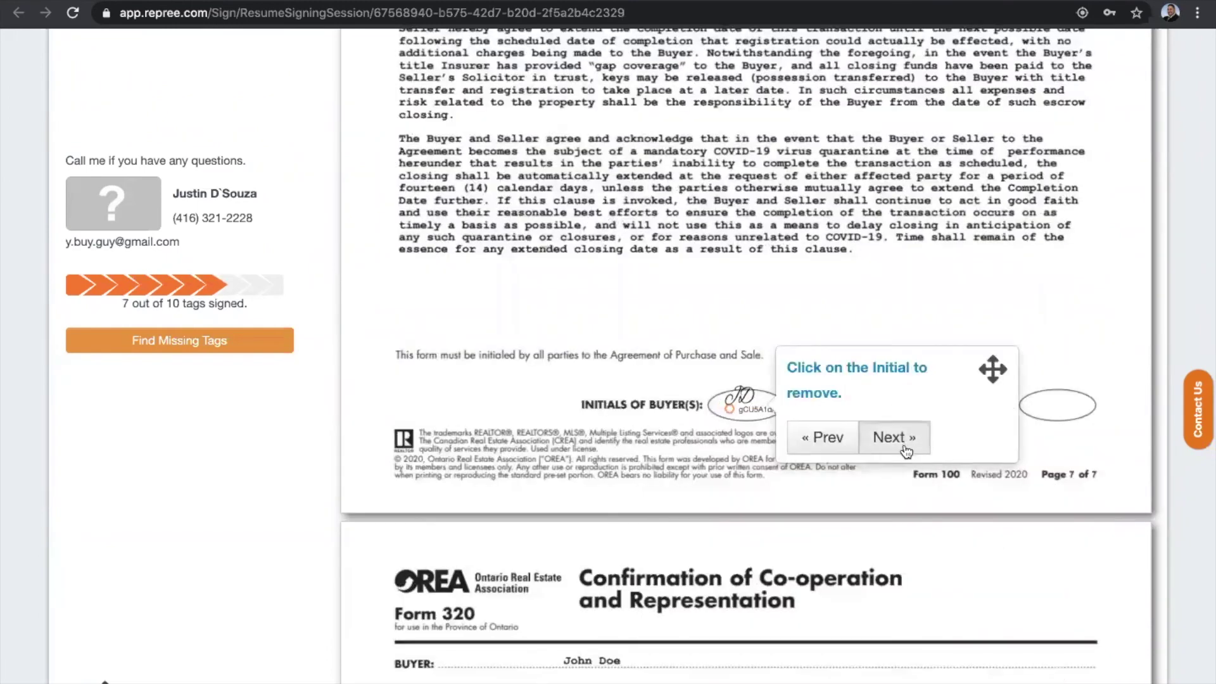
click(486, 399)
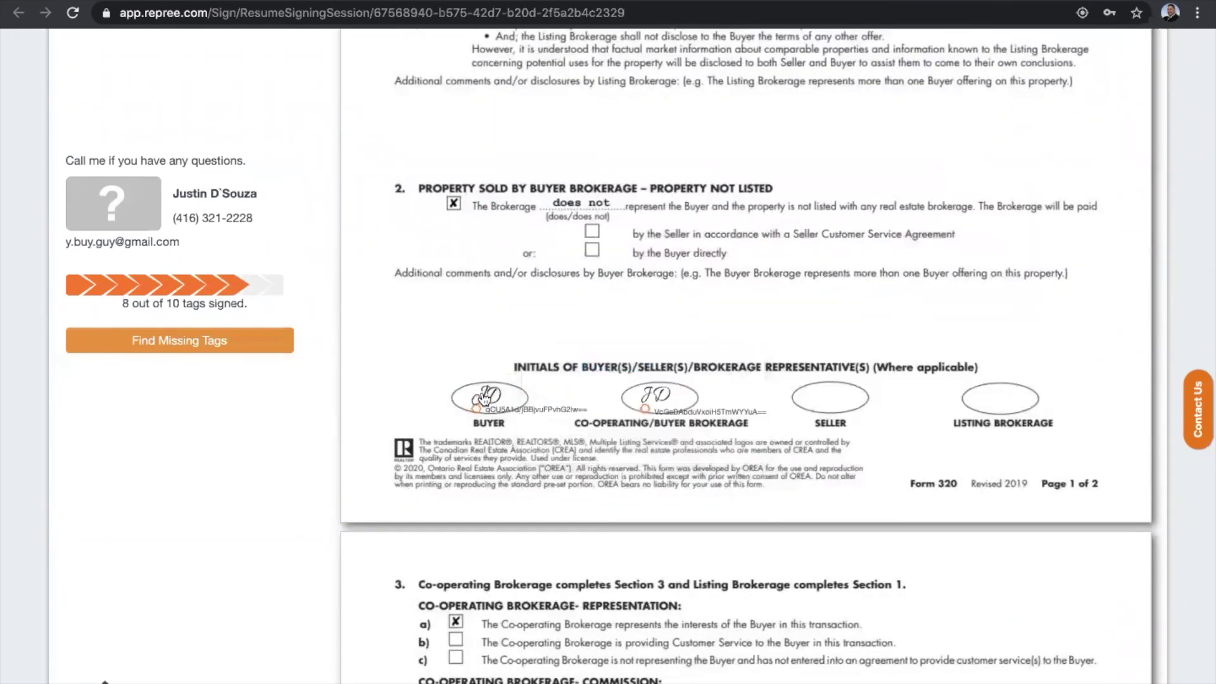
click(641, 437)
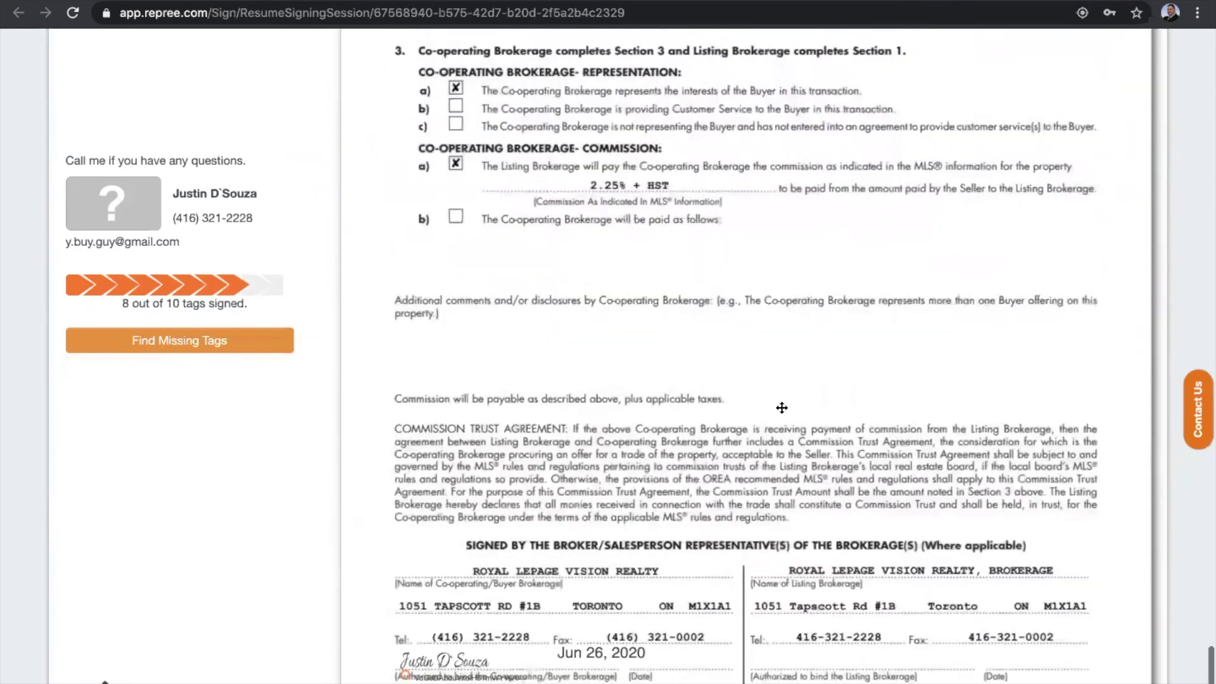
click(865, 408)
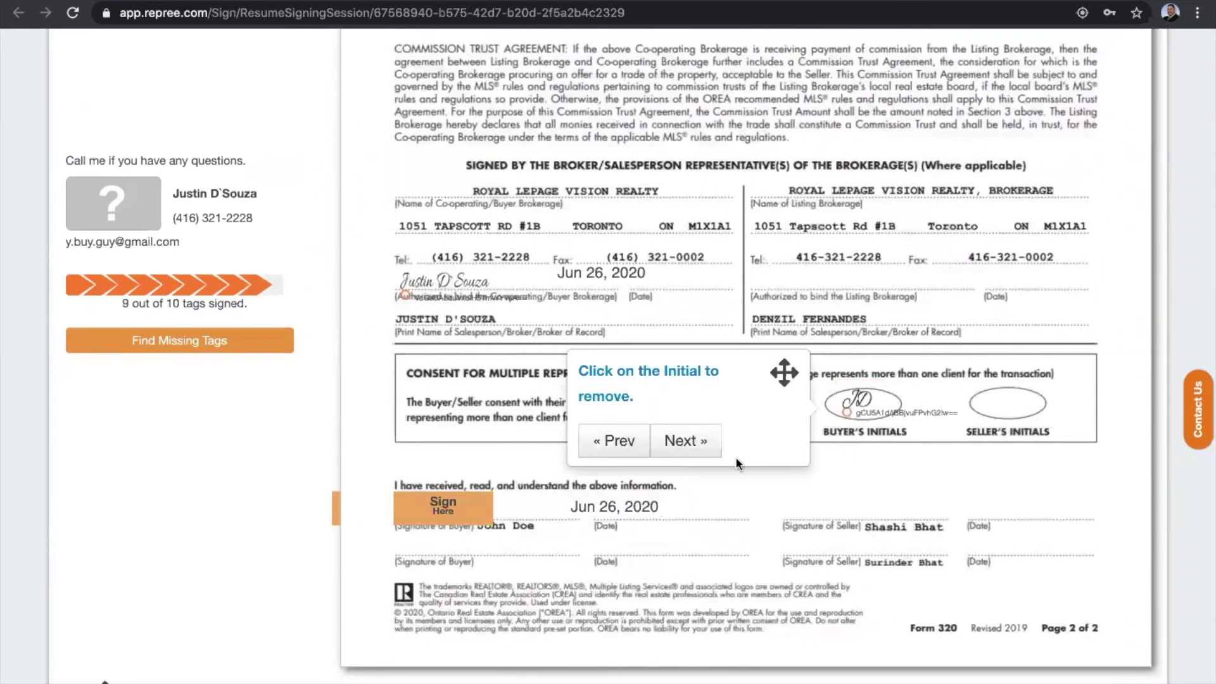
click(685, 442)
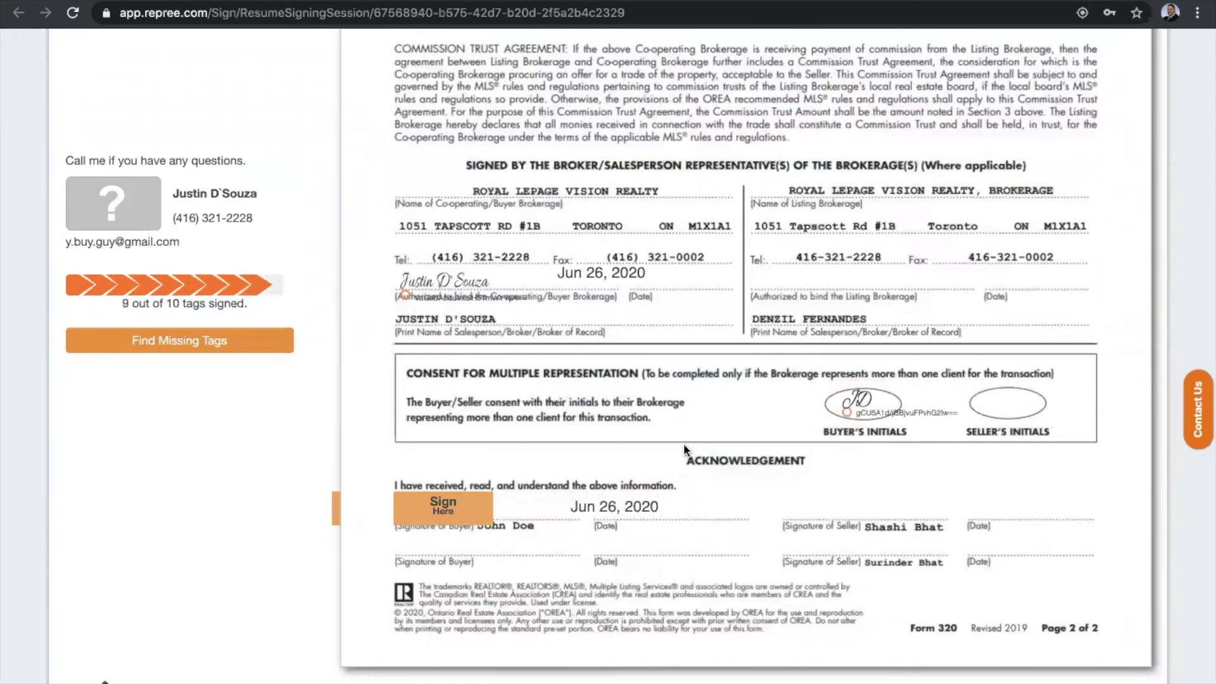
click(444, 506)
Finalize the ten signed tags and confirm Complete Signing in the Almost Done dialog.
click(679, 550)
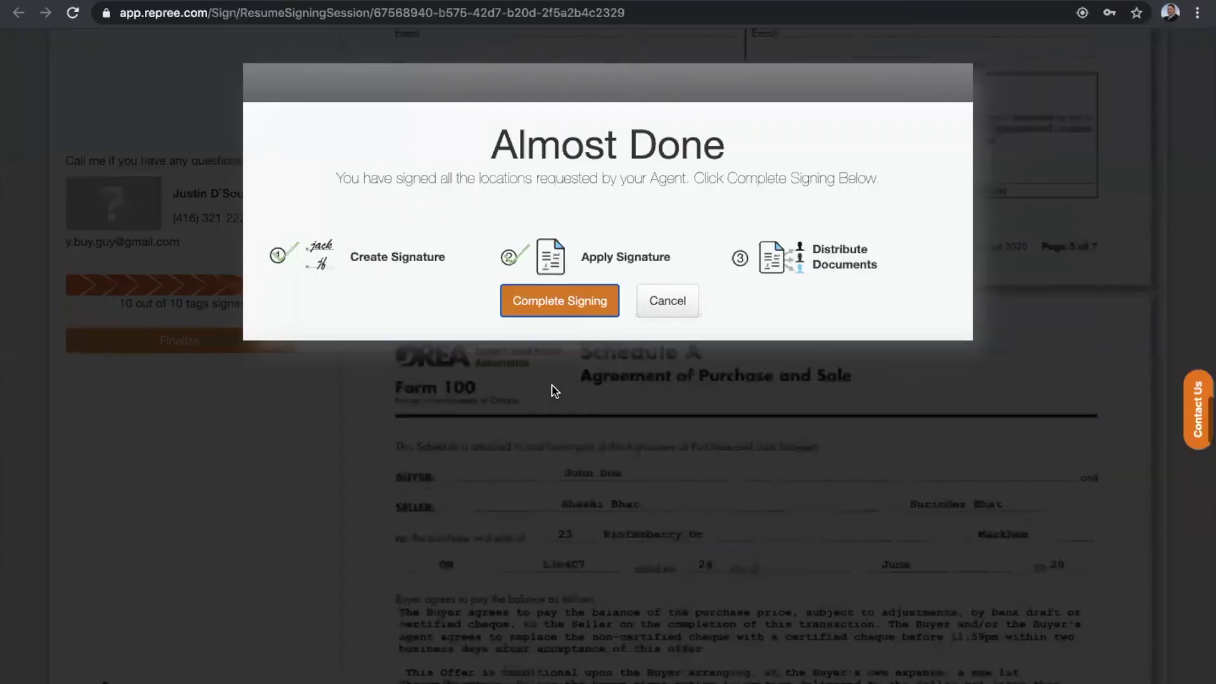
click(545, 307)
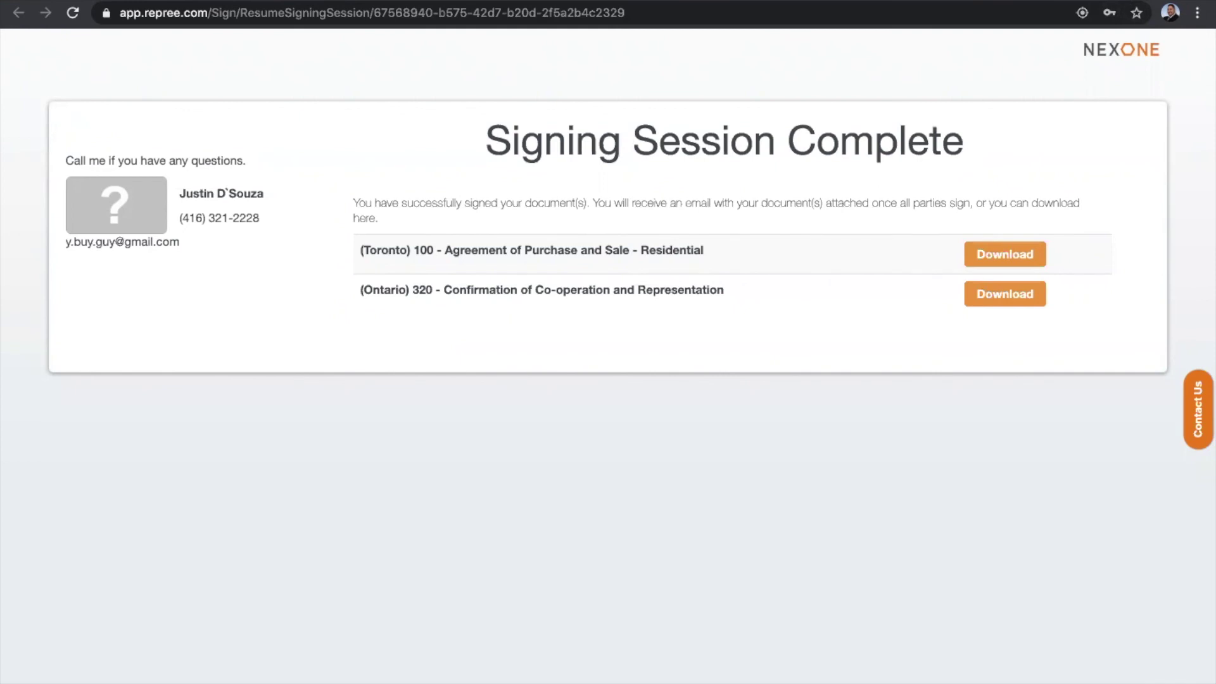
Leave the finished signing page, refresh the NexOne transaction, and view its signature requests.
key(super+r)
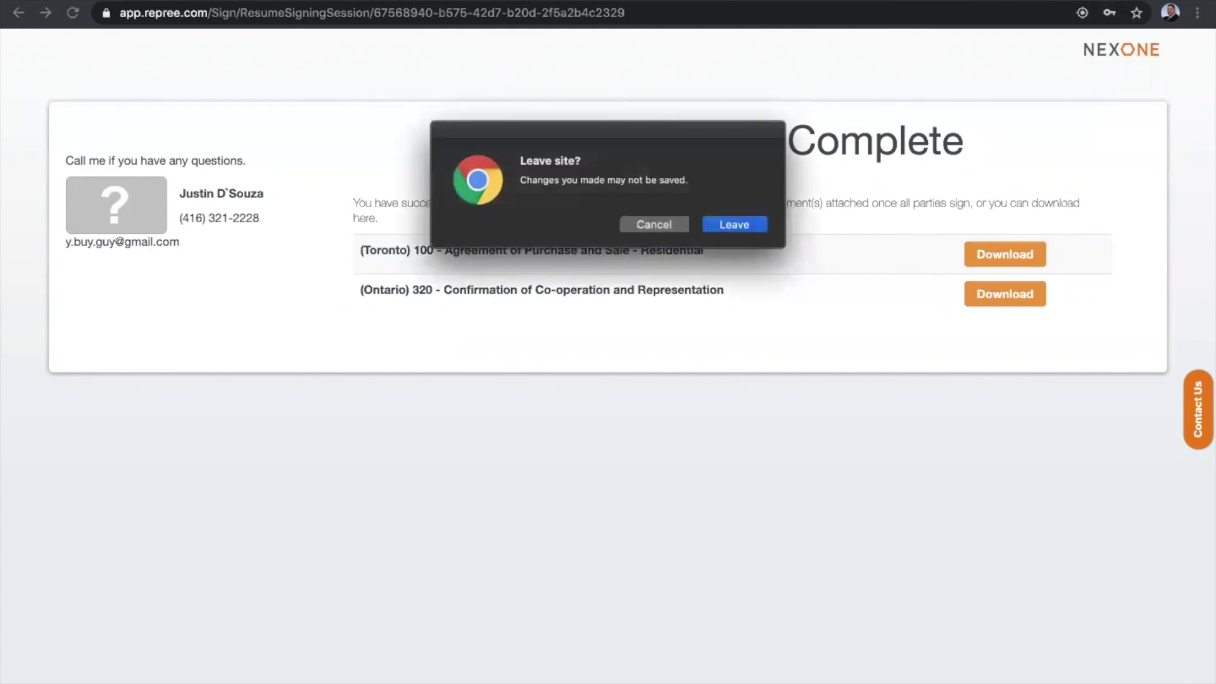
click(733, 226)
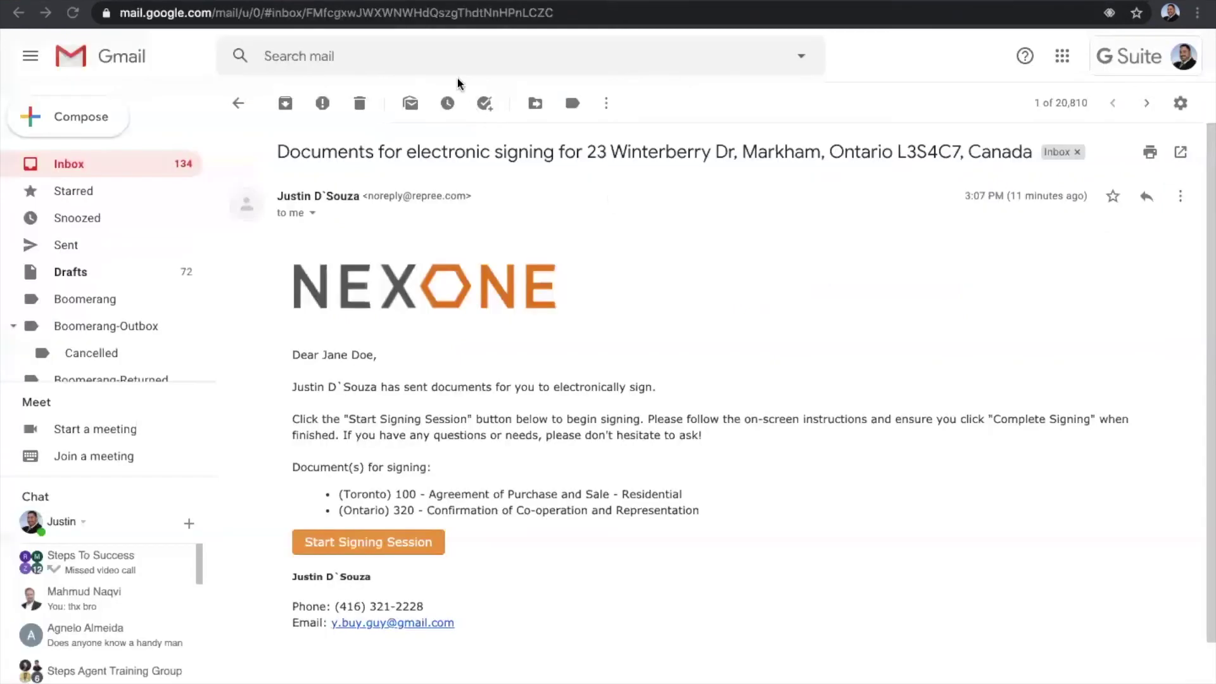
key(super+w)
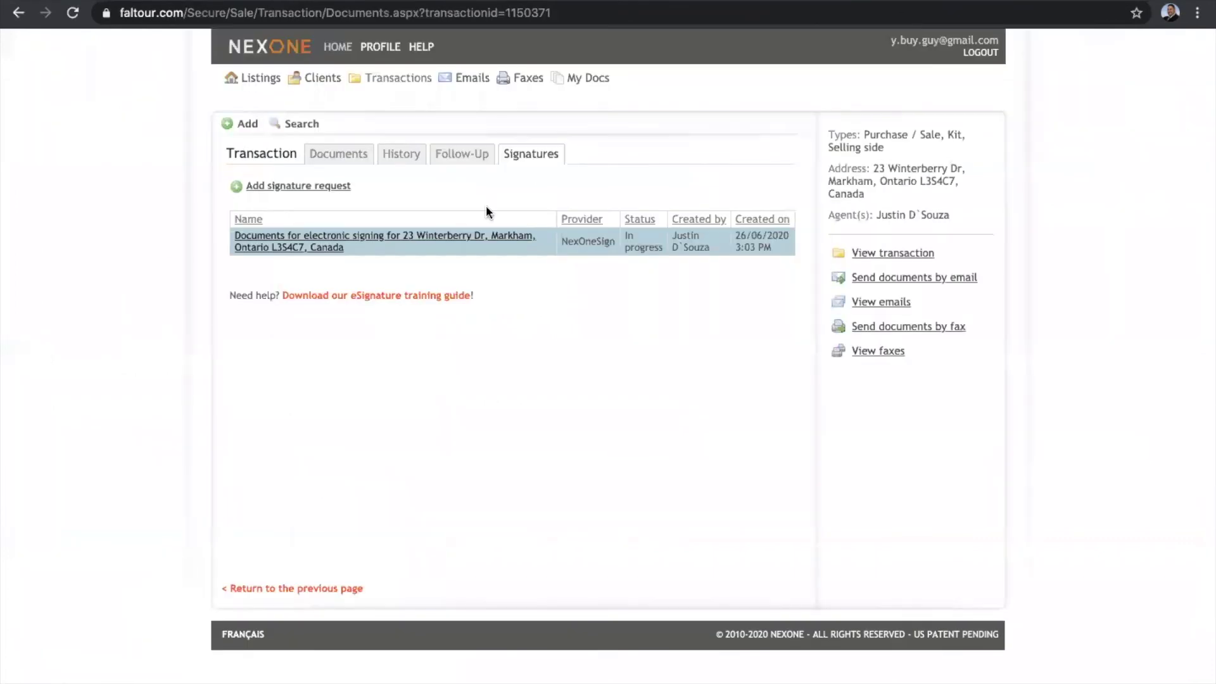
click(71, 15)
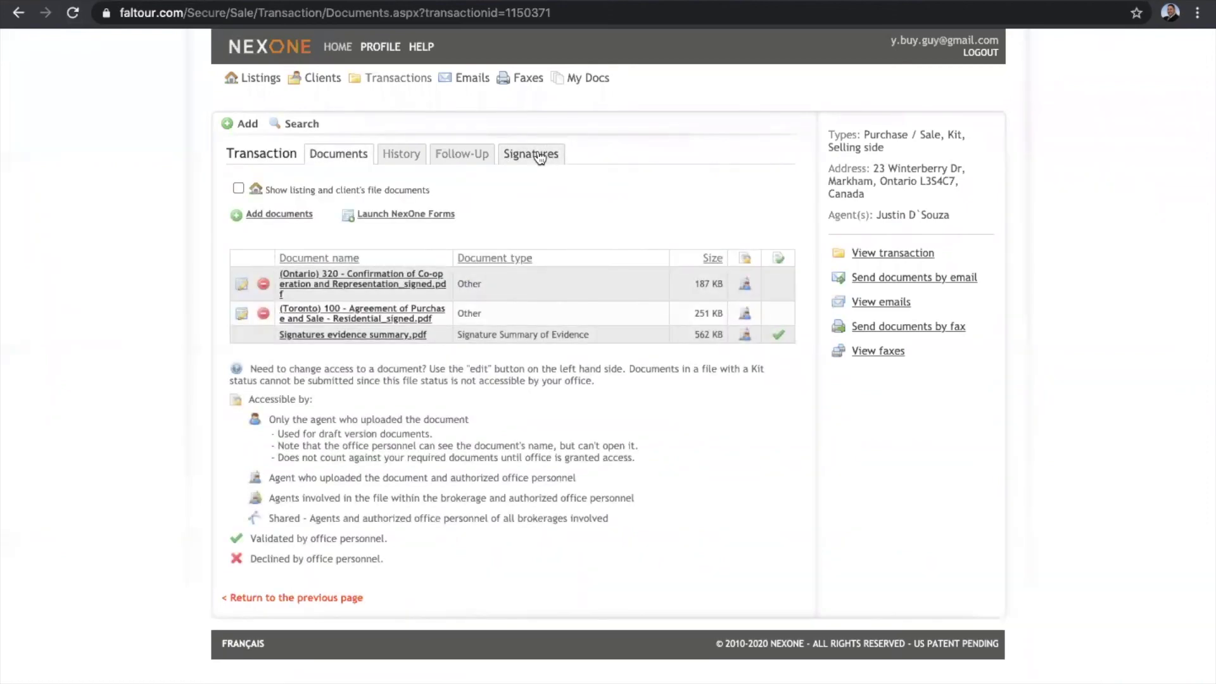
click(538, 156)
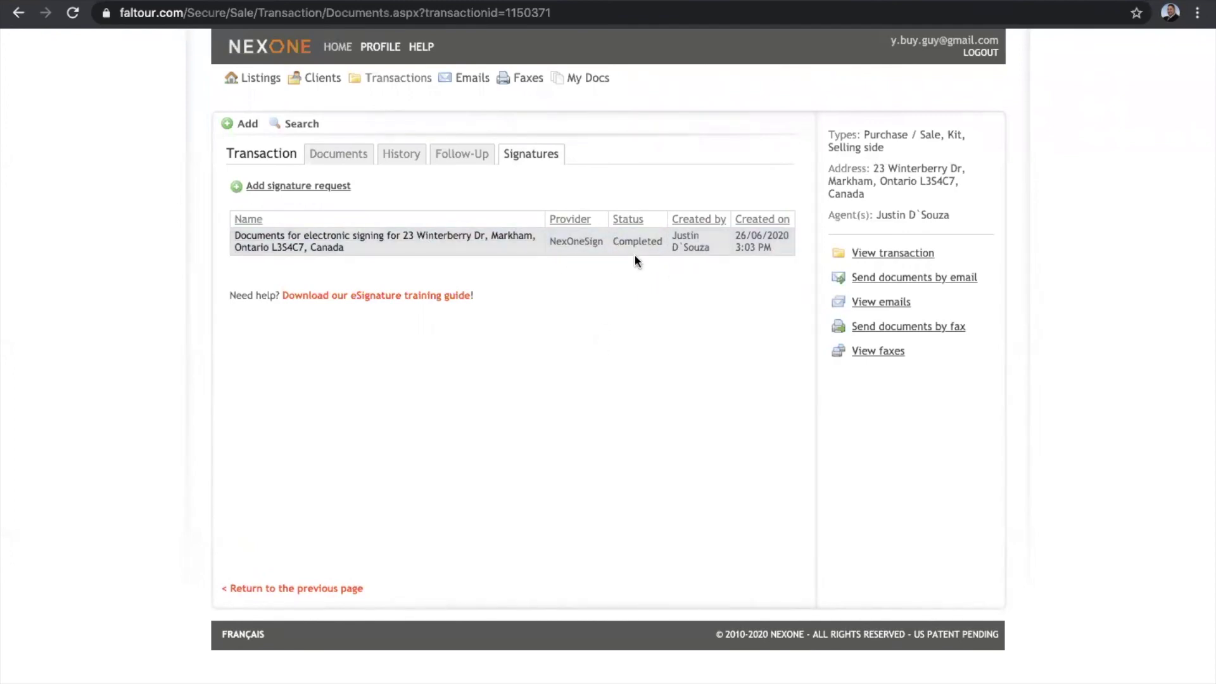
Open the completed Winterberry signature request and scroll through its Sign Audit tables.
click(369, 238)
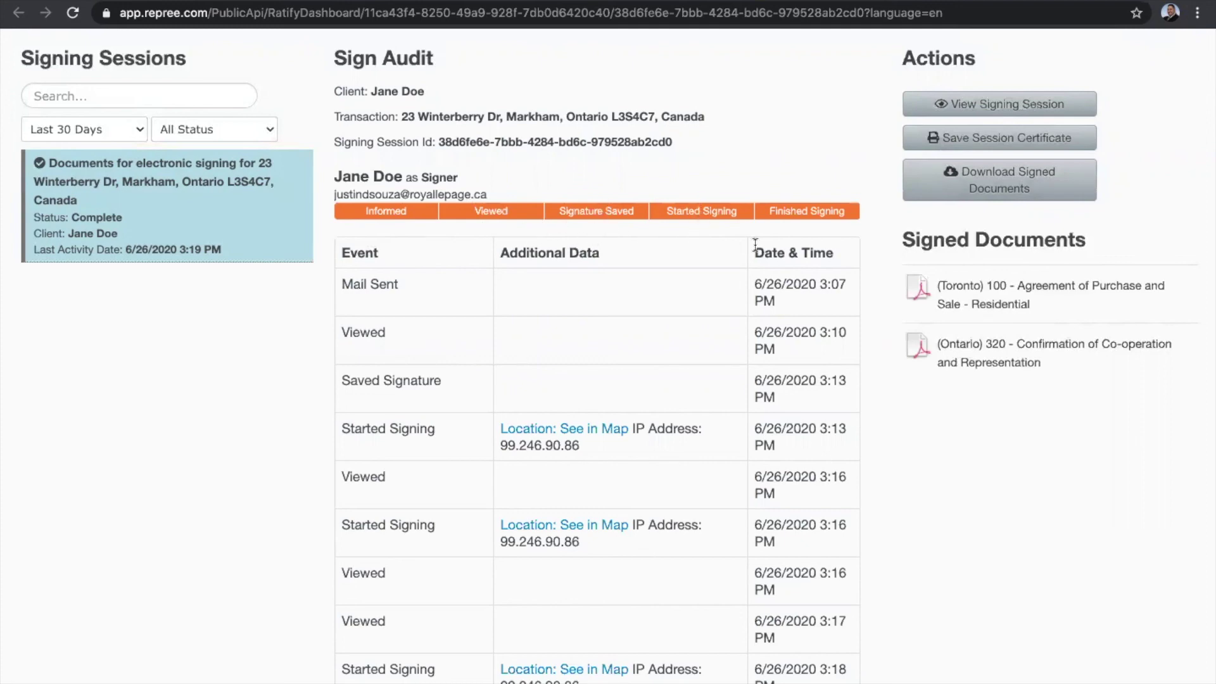
scroll(638, 415, down, 3)
scroll(636, 408, up, 3)
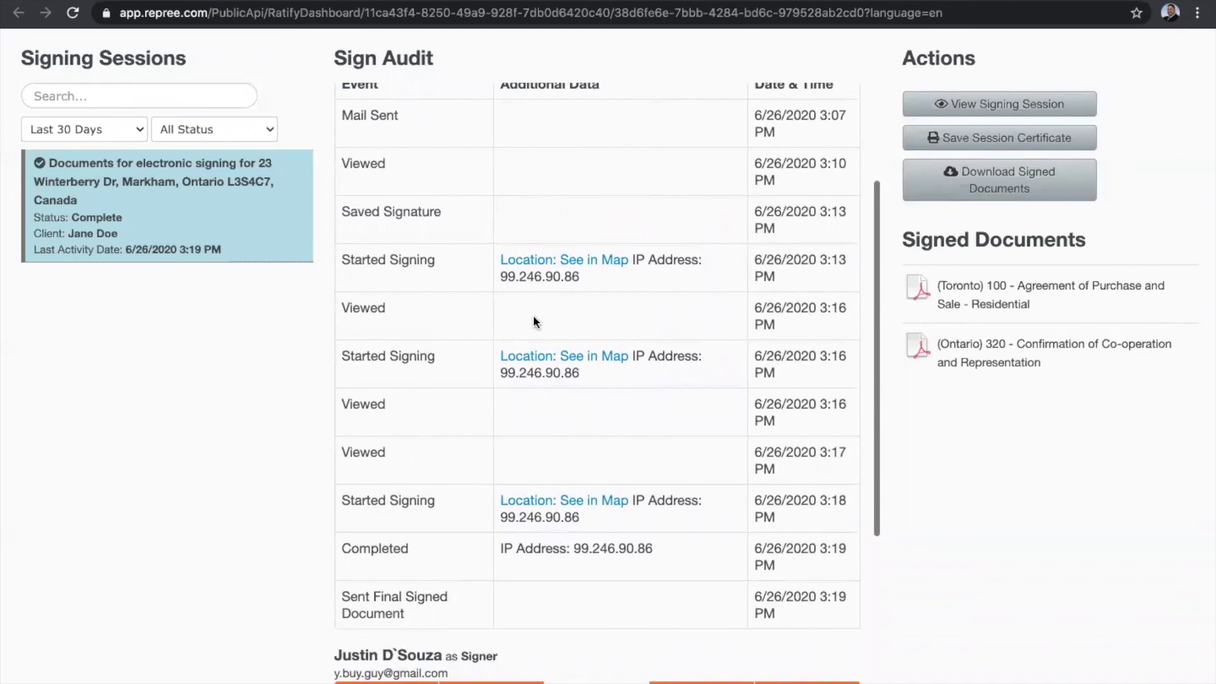
scroll(670, 321, down, 8)
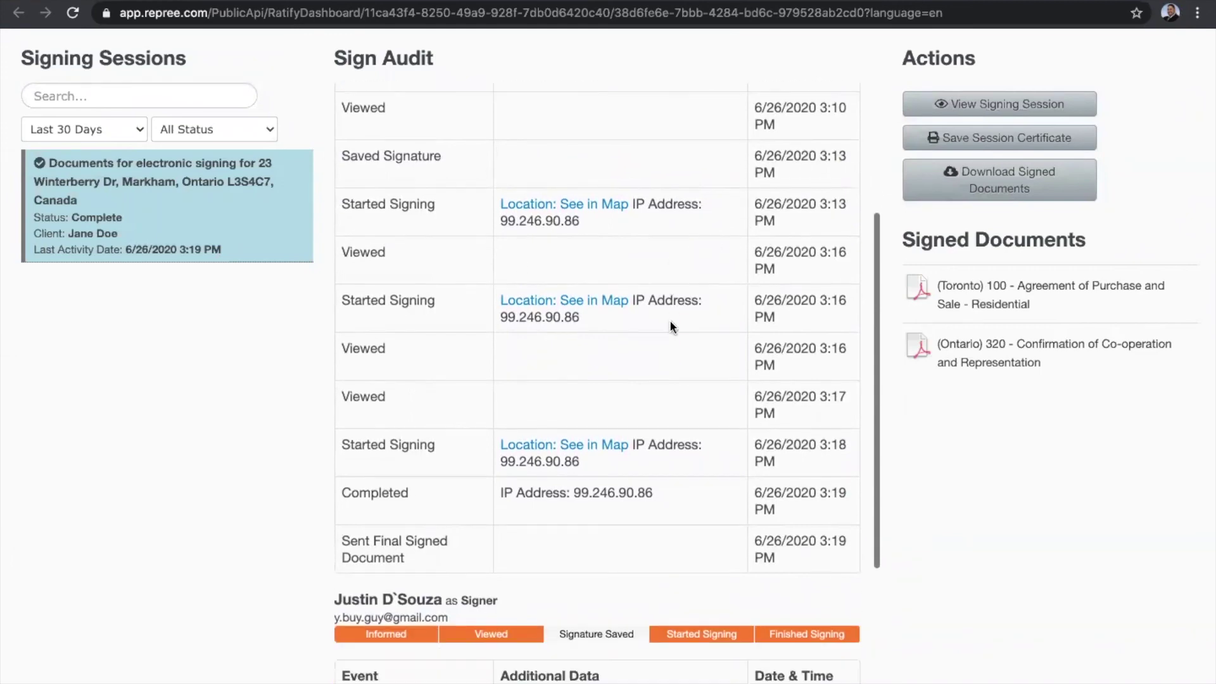
scroll(671, 322, down, 1)
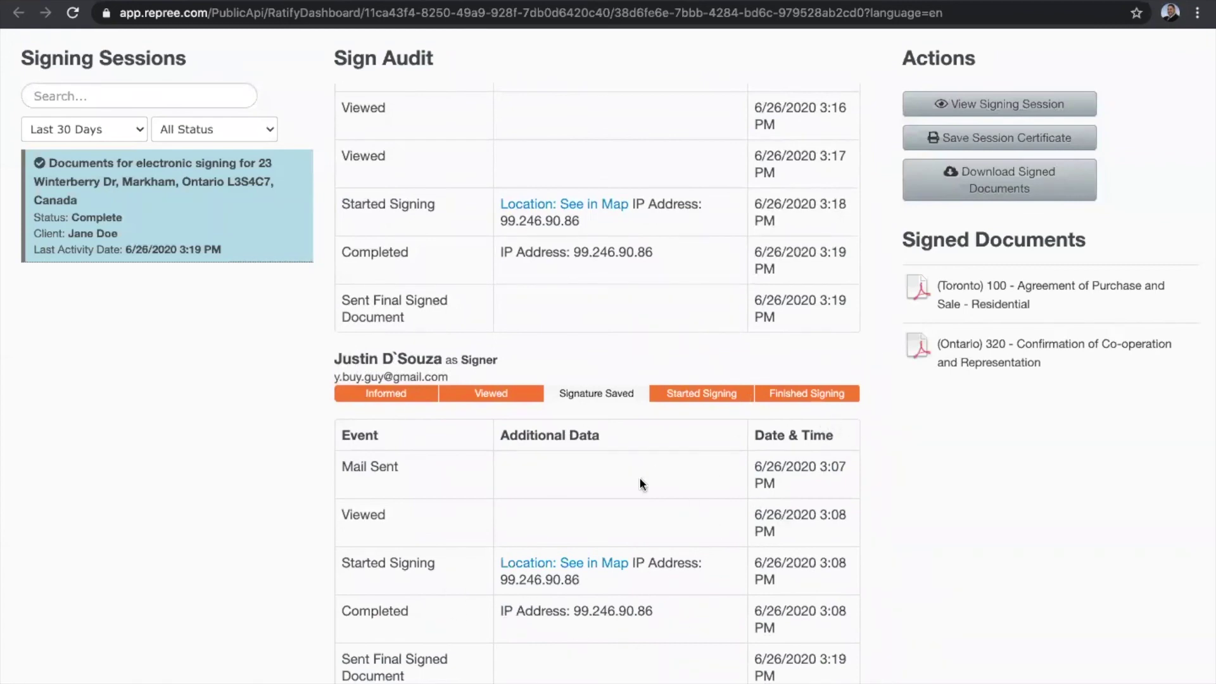
scroll(680, 461, up, 7)
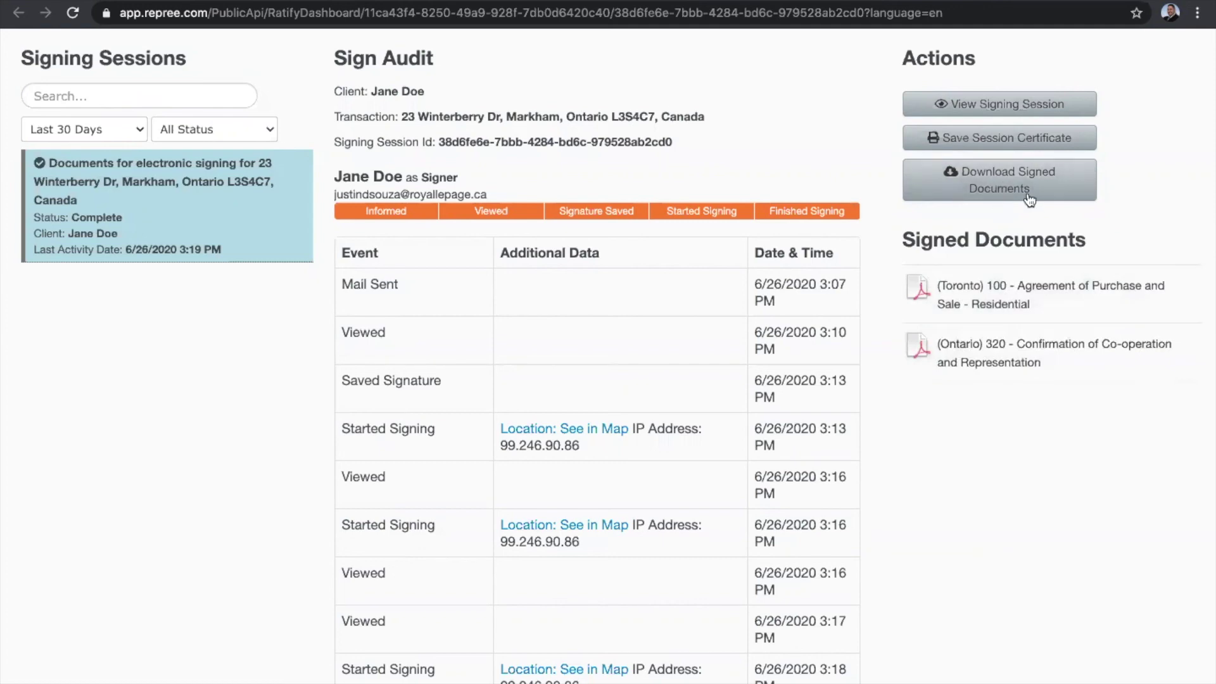
Download the signed documents and open the documents_06-26-20_192220 folder in Finder.
click(1004, 185)
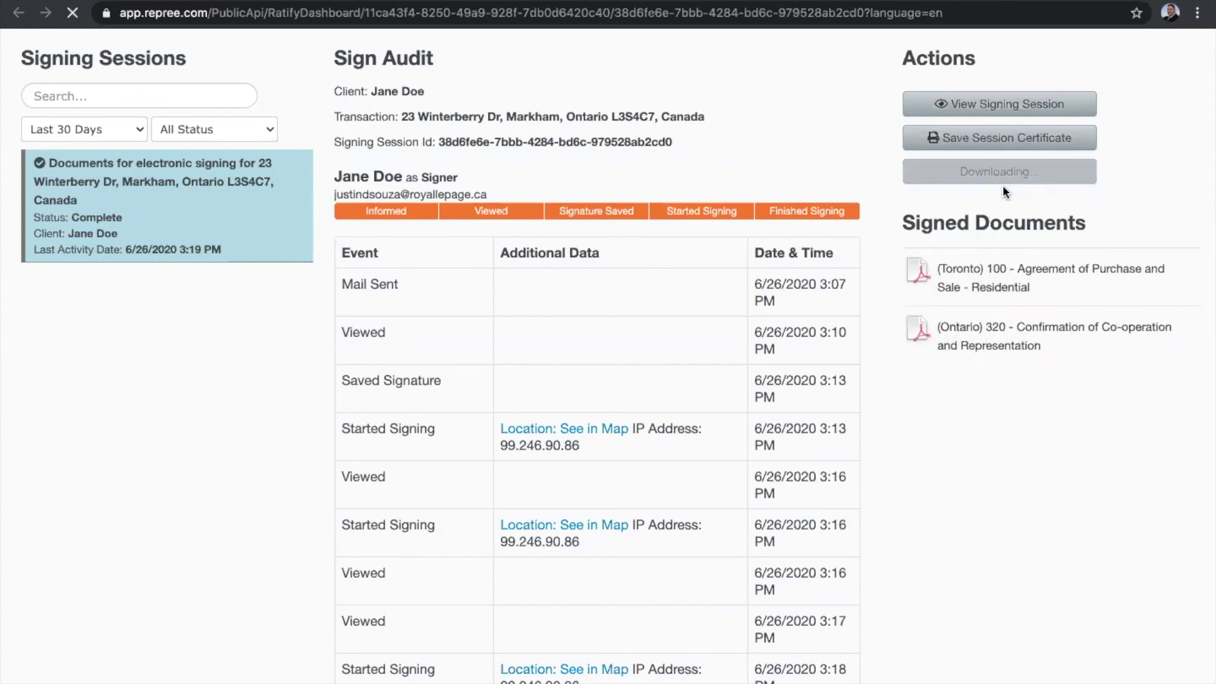
key(ctrl+Left)
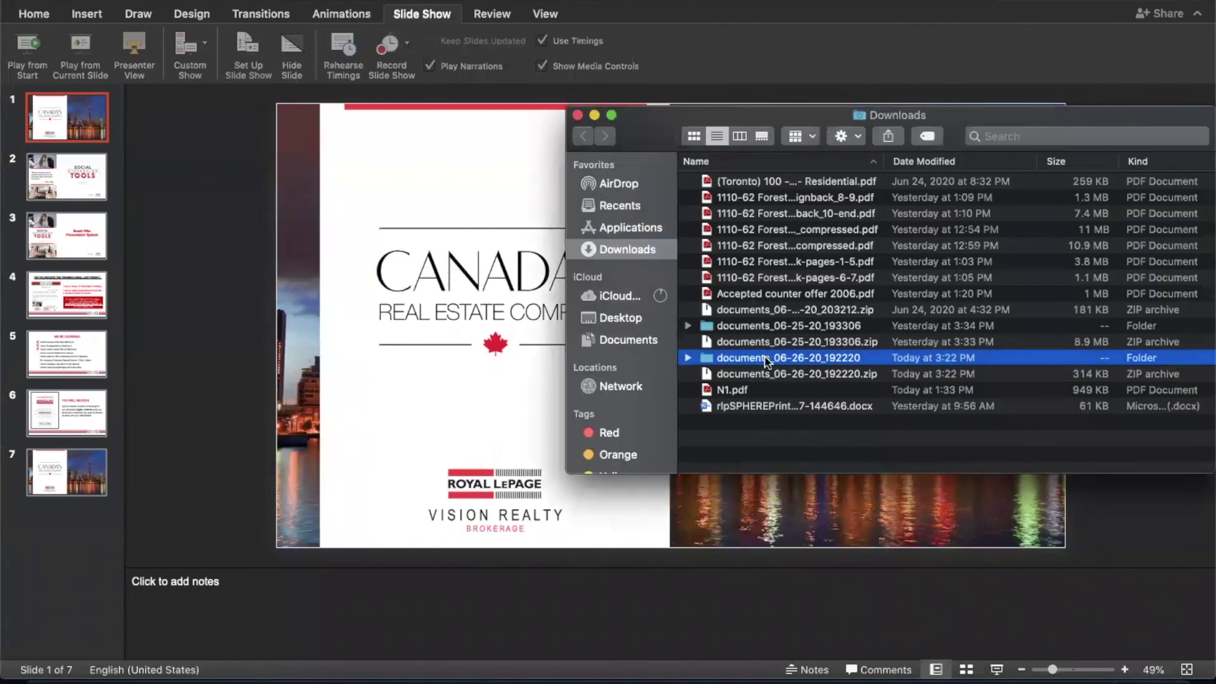
double_click(738, 361)
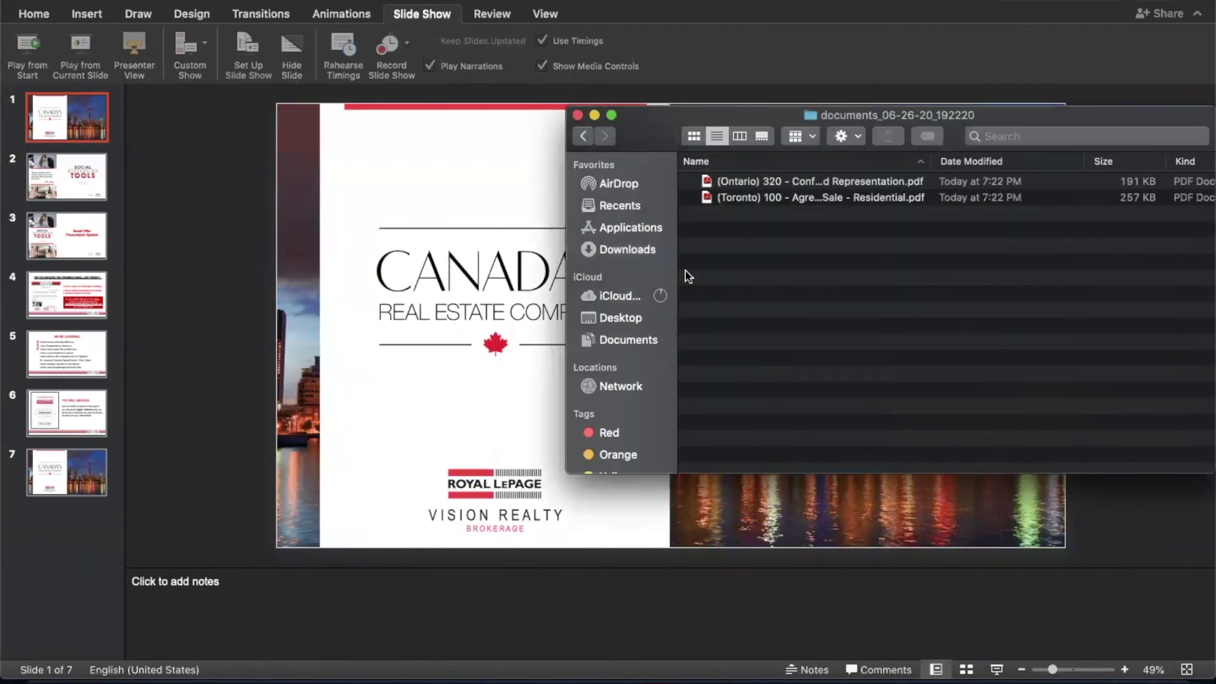